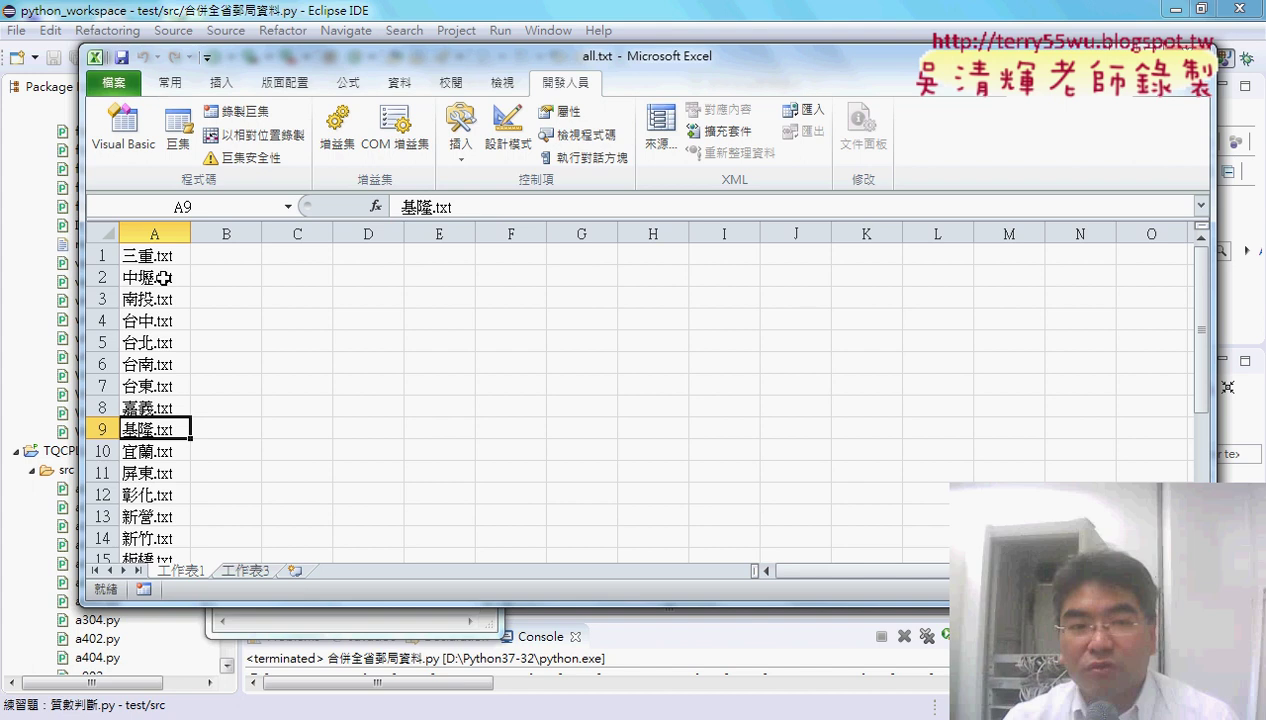
# Select the 25 txt file names in A1:A25, from 三重.txt to 鳳山.txt
pyautogui.moveTo(150, 256)
pyautogui.mouseDown()
pyautogui.moveTo(152, 558)
pyautogui.moveTo(151, 514)
pyautogui.mouseUp()
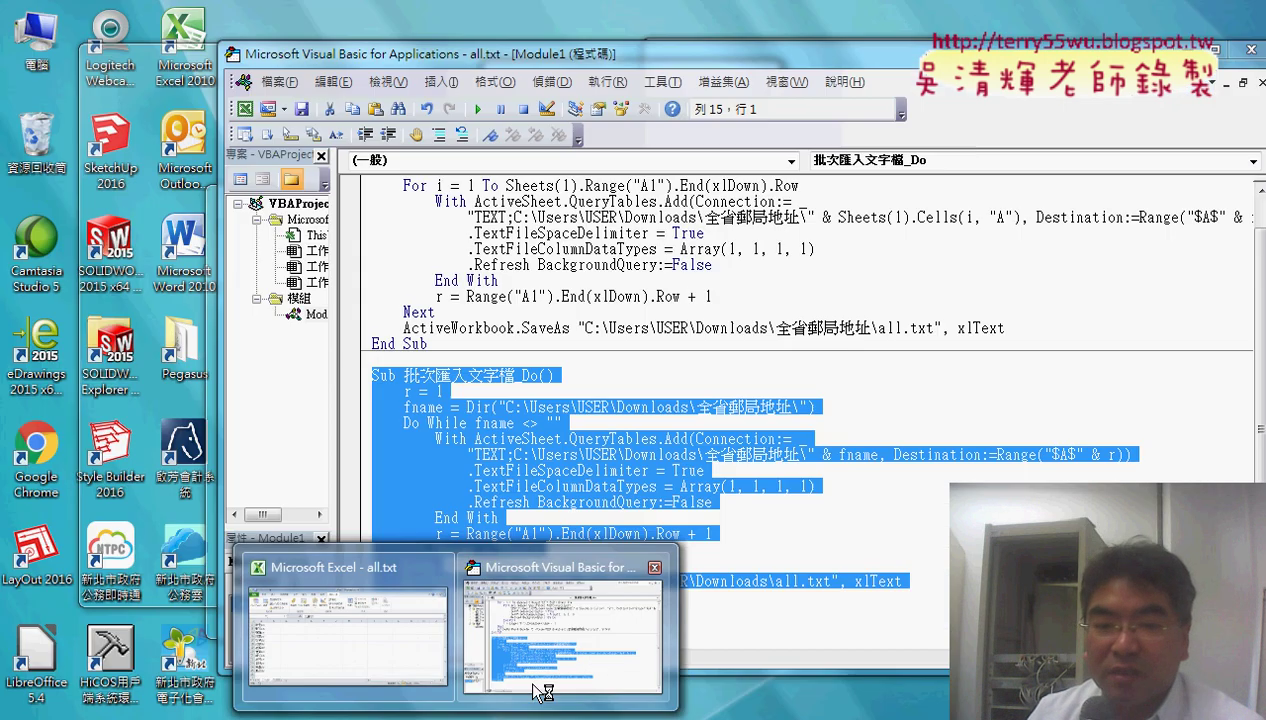
# Switch to the VBA editor and scroll Module1 up to show both import macros
pyautogui.click(560, 615)
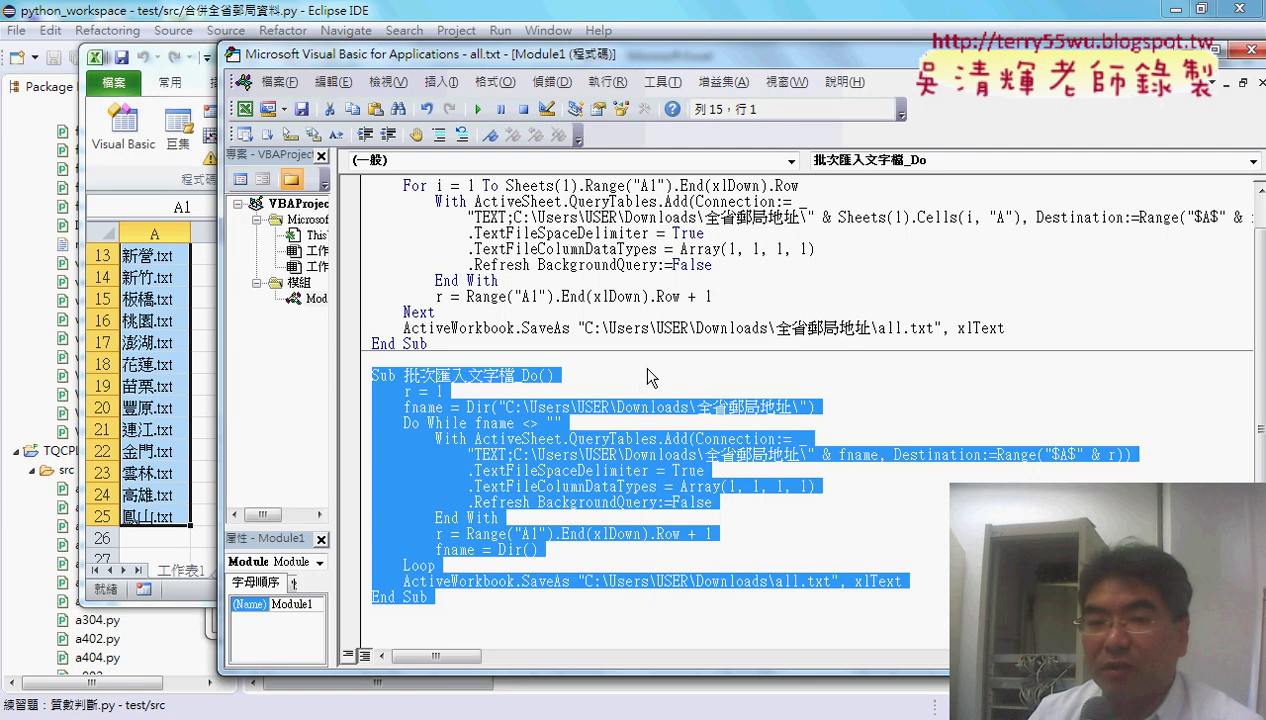
pyautogui.click(645, 370)
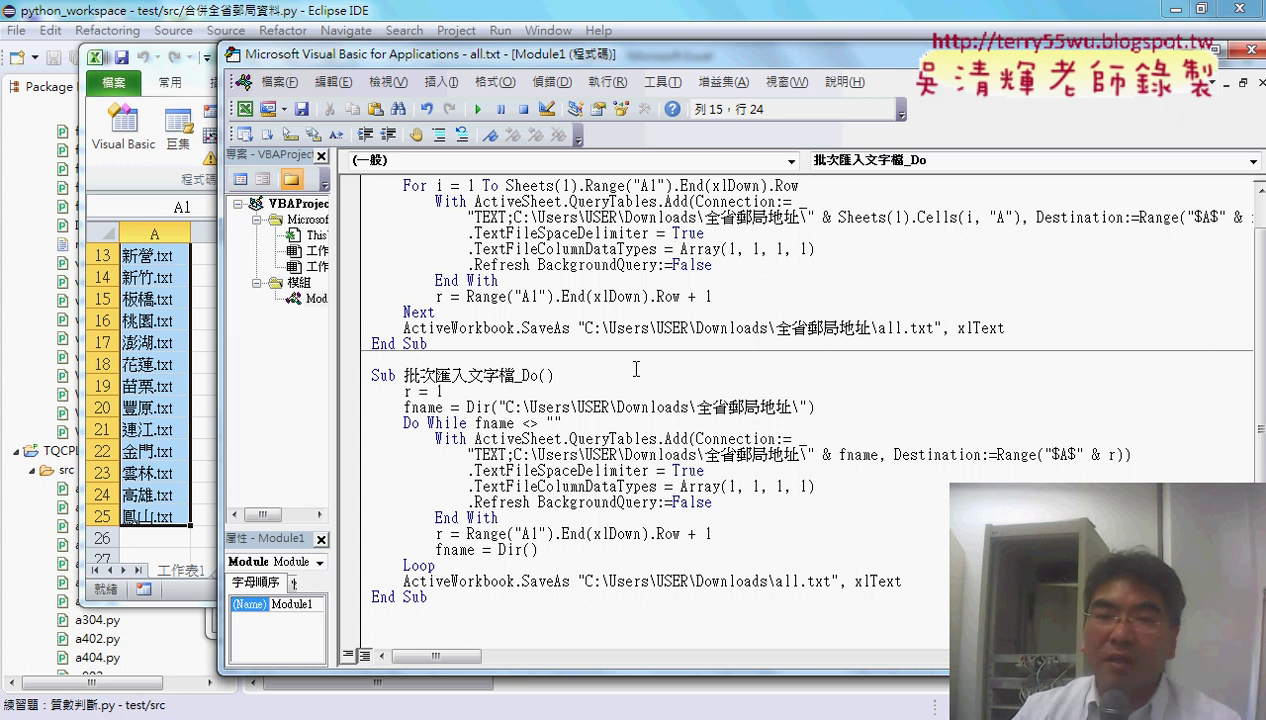
pyautogui.scroll(1, 636, 370)
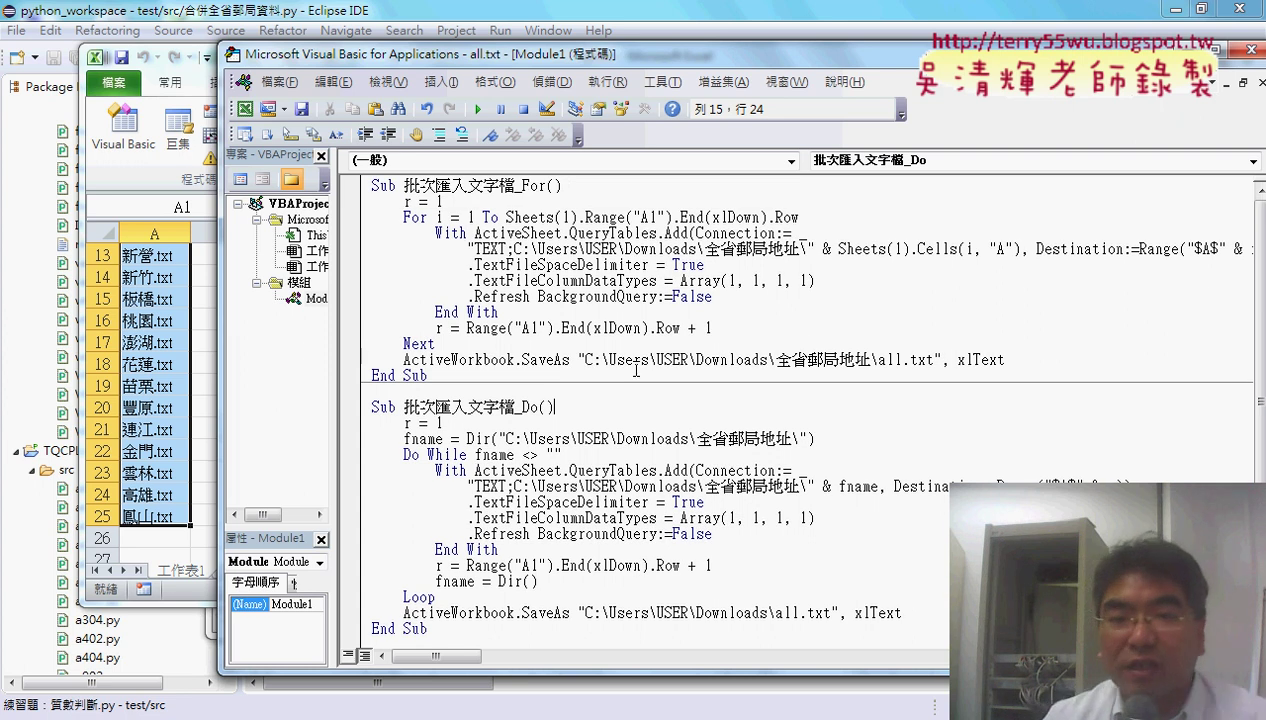
# Highlight the For keyword, the For loop line, the Sheets(1).Cells(i, "A") reference and Loop
pyautogui.doubleClick(533, 186)
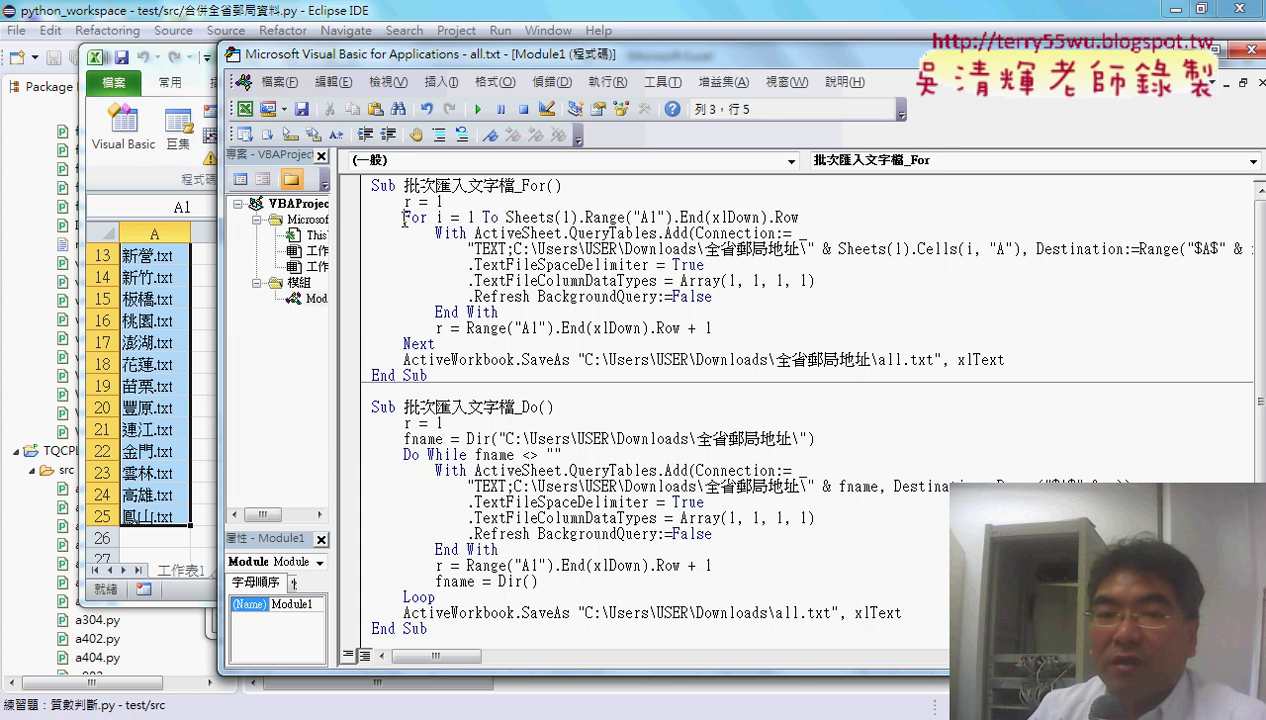
pyautogui.moveTo(401, 217); pyautogui.dragTo(800, 217)
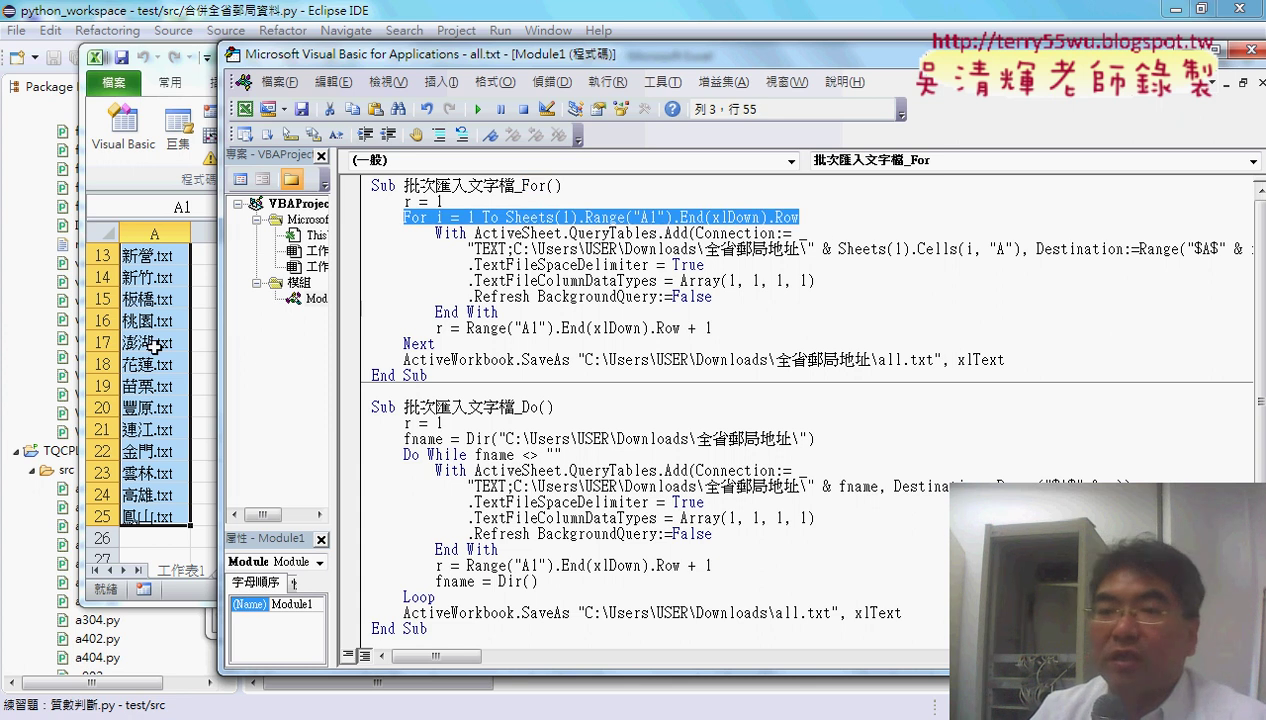
pyautogui.moveTo(838, 249); pyautogui.dragTo(1020, 249)
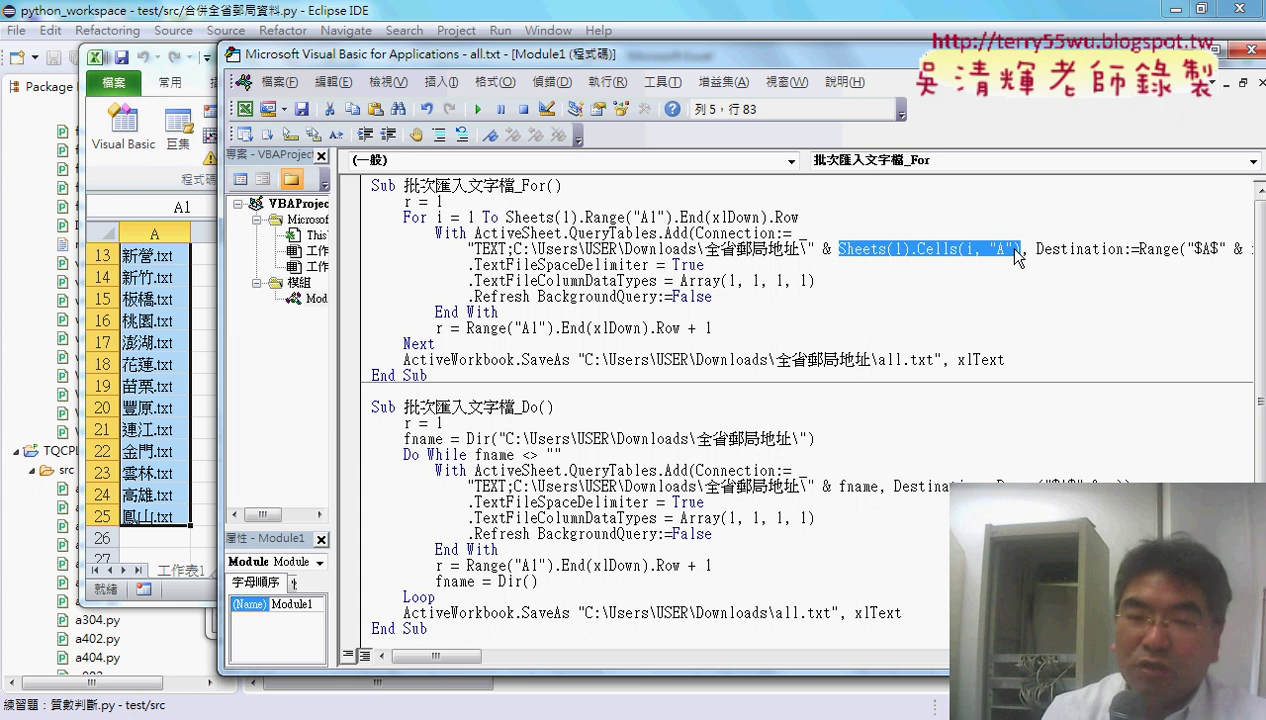
pyautogui.moveTo(1017, 250)
pyautogui.mouseDown()
pyautogui.moveTo(427, 230)
pyautogui.moveTo(460, 475)
pyautogui.moveTo(403, 465)
pyautogui.mouseUp()
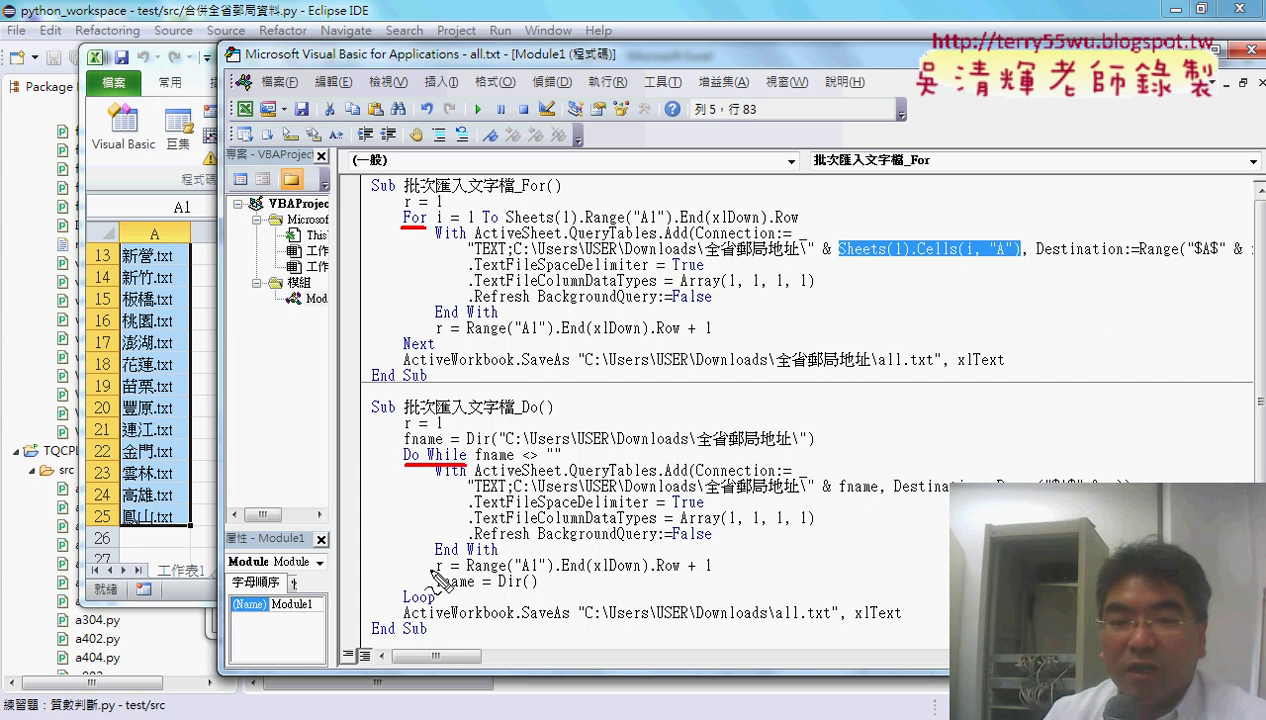
pyautogui.moveTo(435, 601); pyautogui.dragTo(403, 601)
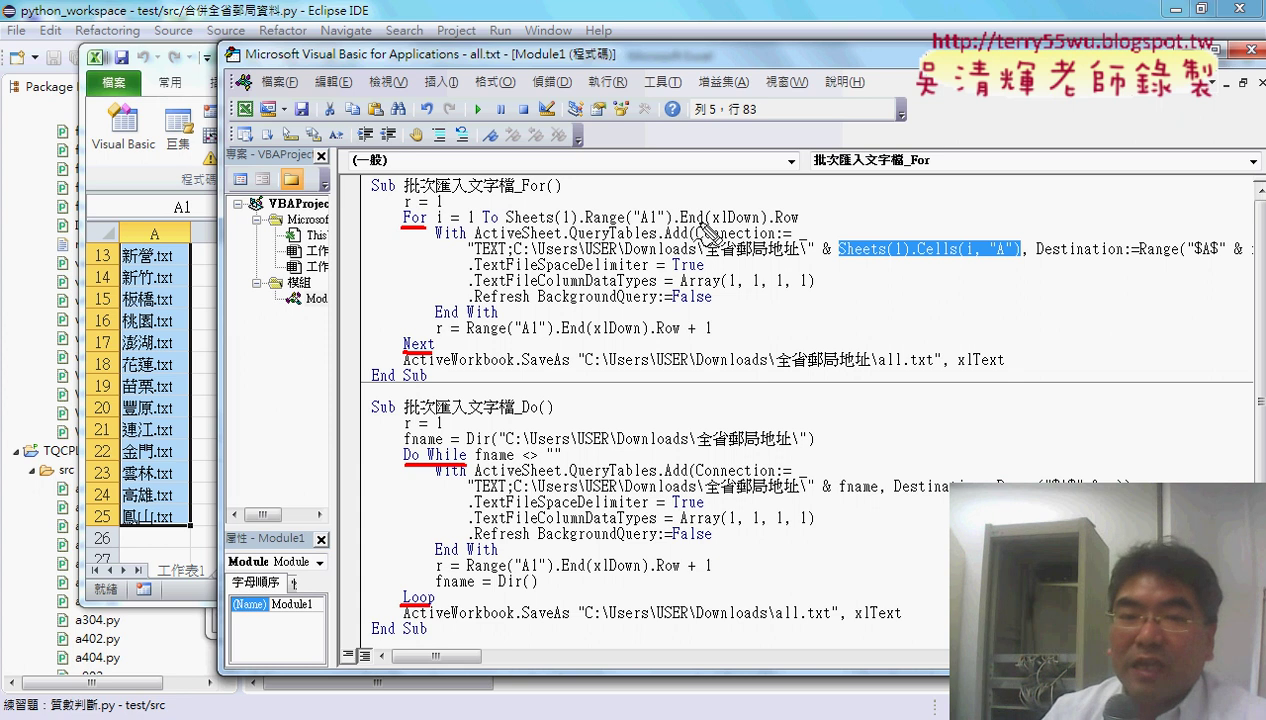
pyautogui.moveTo(165, 535); pyautogui.dragTo(145, 537)
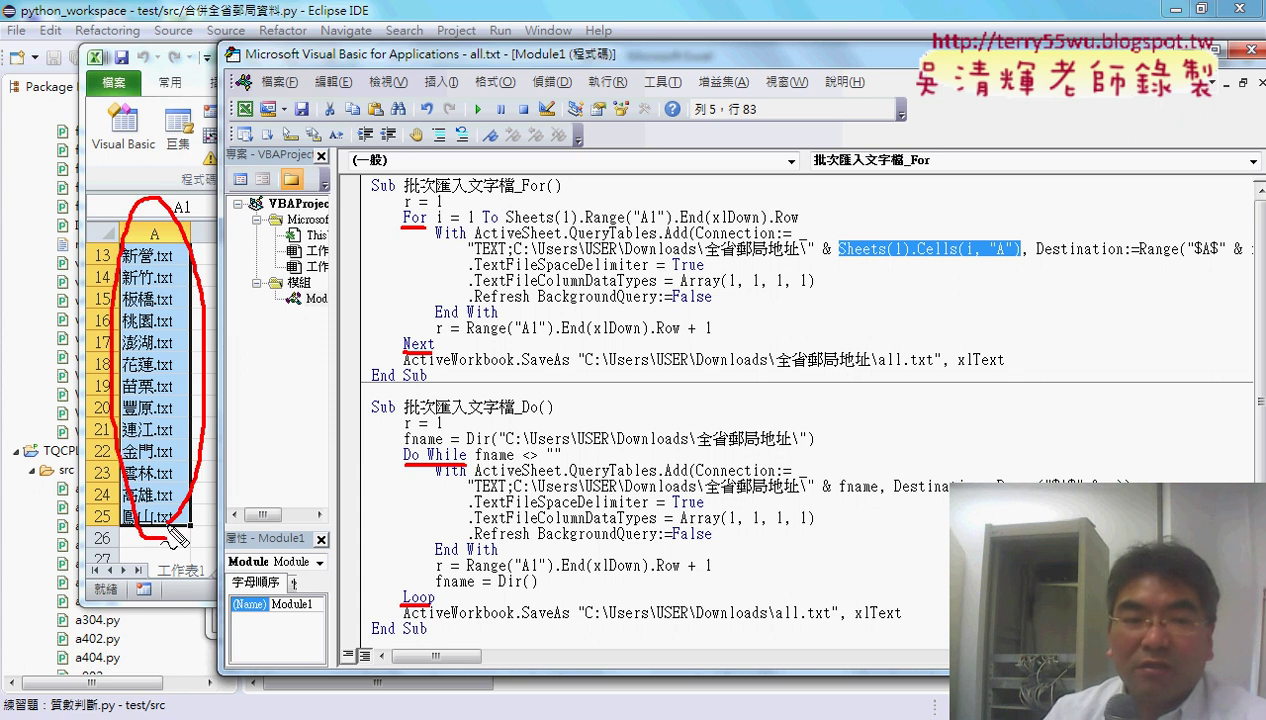
pyautogui.moveTo(190, 297); pyautogui.dragTo(123, 400)
pyautogui.moveTo(124, 316); pyautogui.dragTo(186, 410)
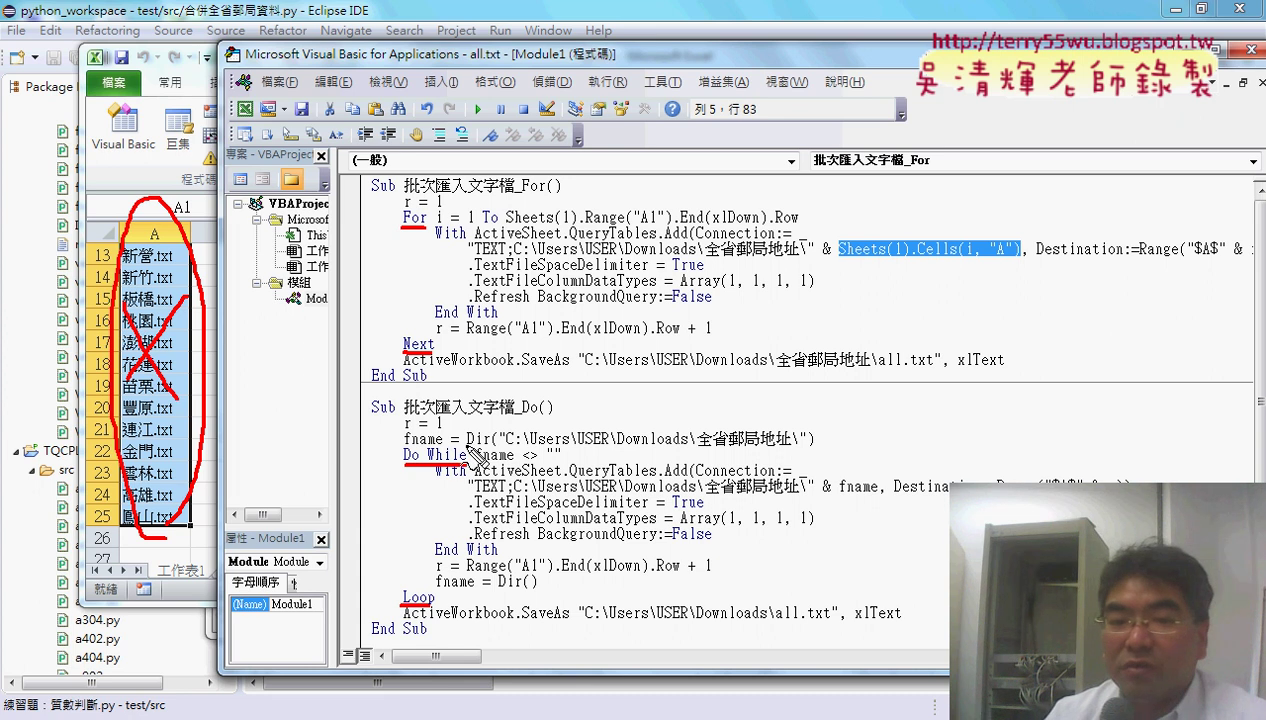
pyautogui.moveTo(468, 446); pyautogui.dragTo(480, 447)
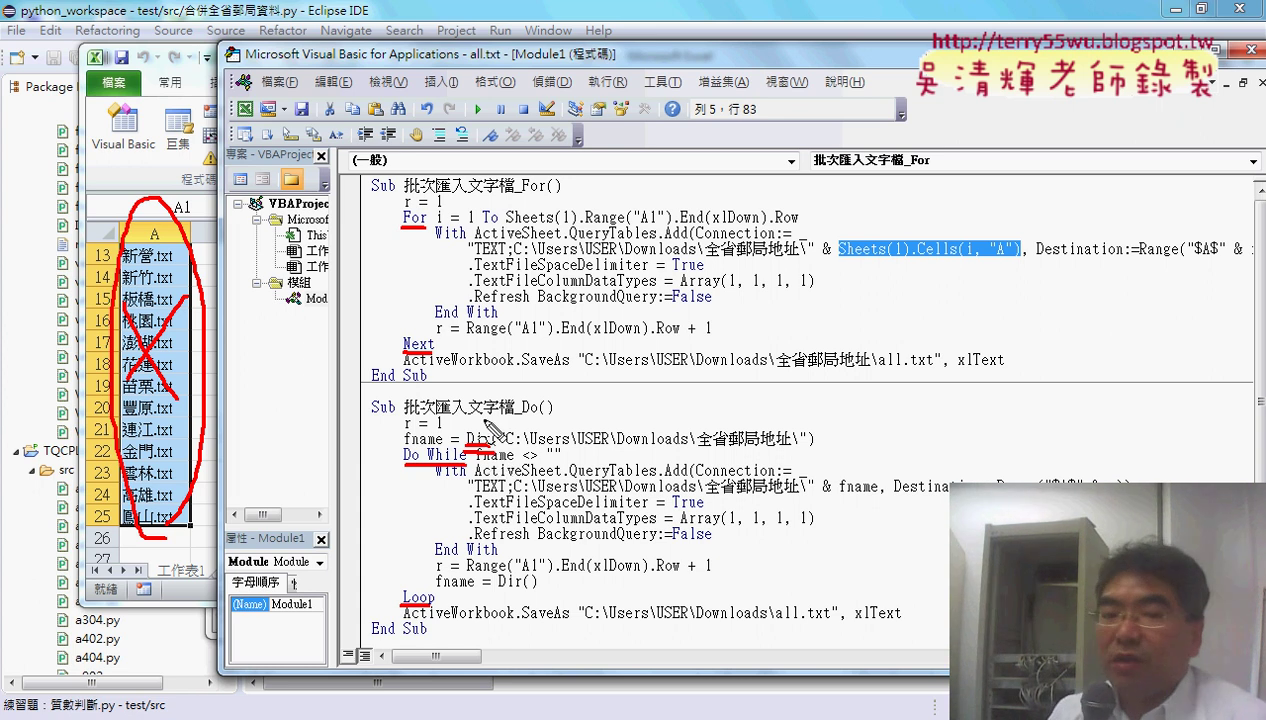
pyautogui.moveTo(566, 463); pyautogui.dragTo(543, 463)
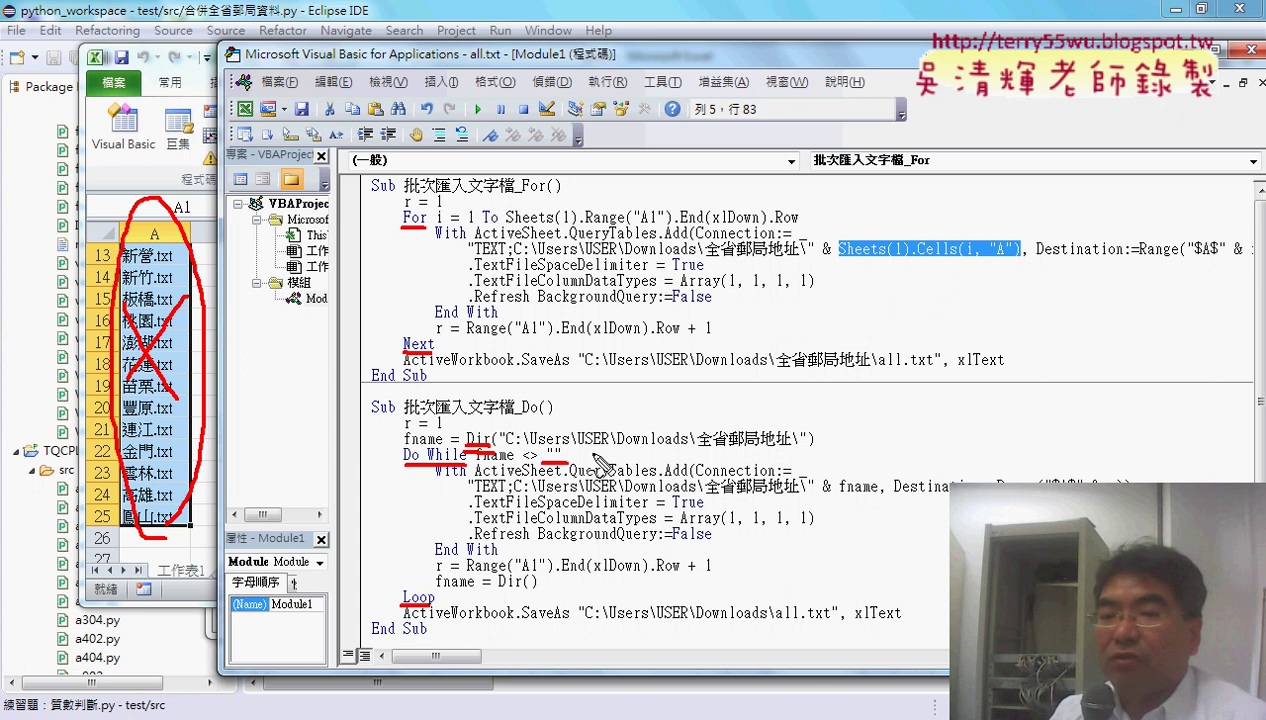
pyautogui.moveTo(849, 369)
pyautogui.mouseDown()
pyautogui.moveTo(846, 392)
pyautogui.moveTo(883, 392)
pyautogui.moveTo(818, 432)
pyautogui.mouseUp()
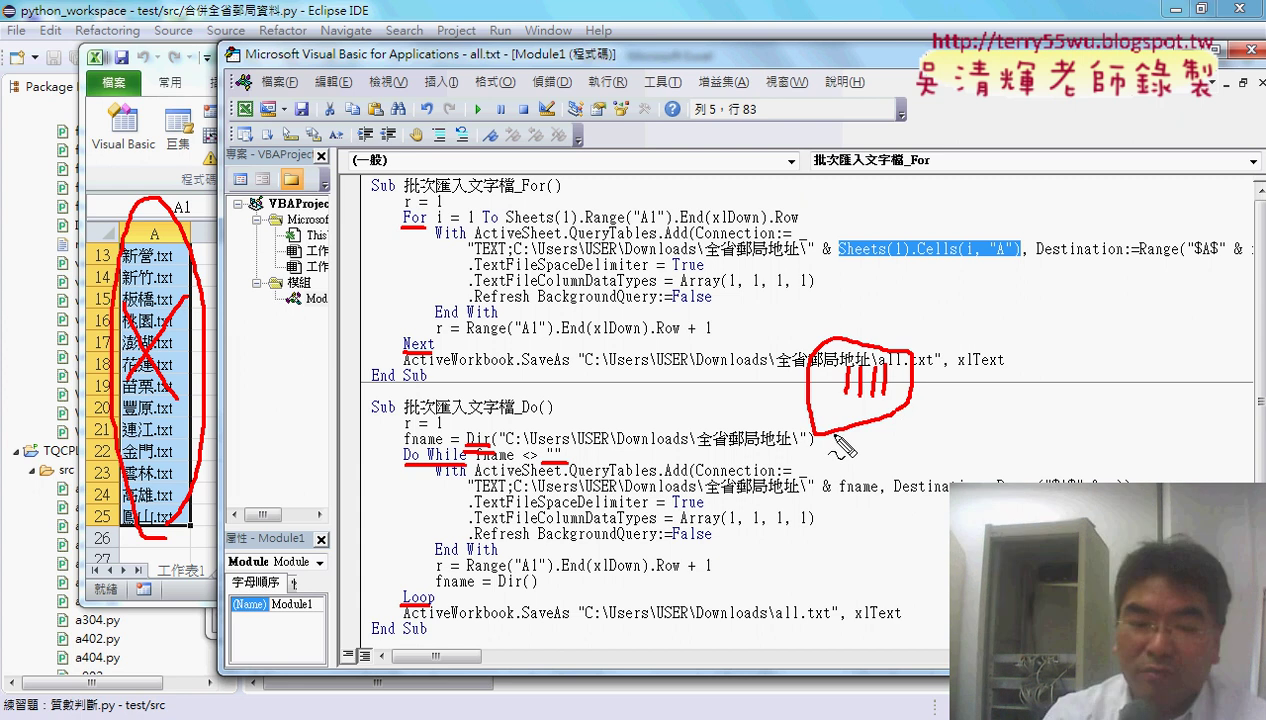
pyautogui.press('Escape')
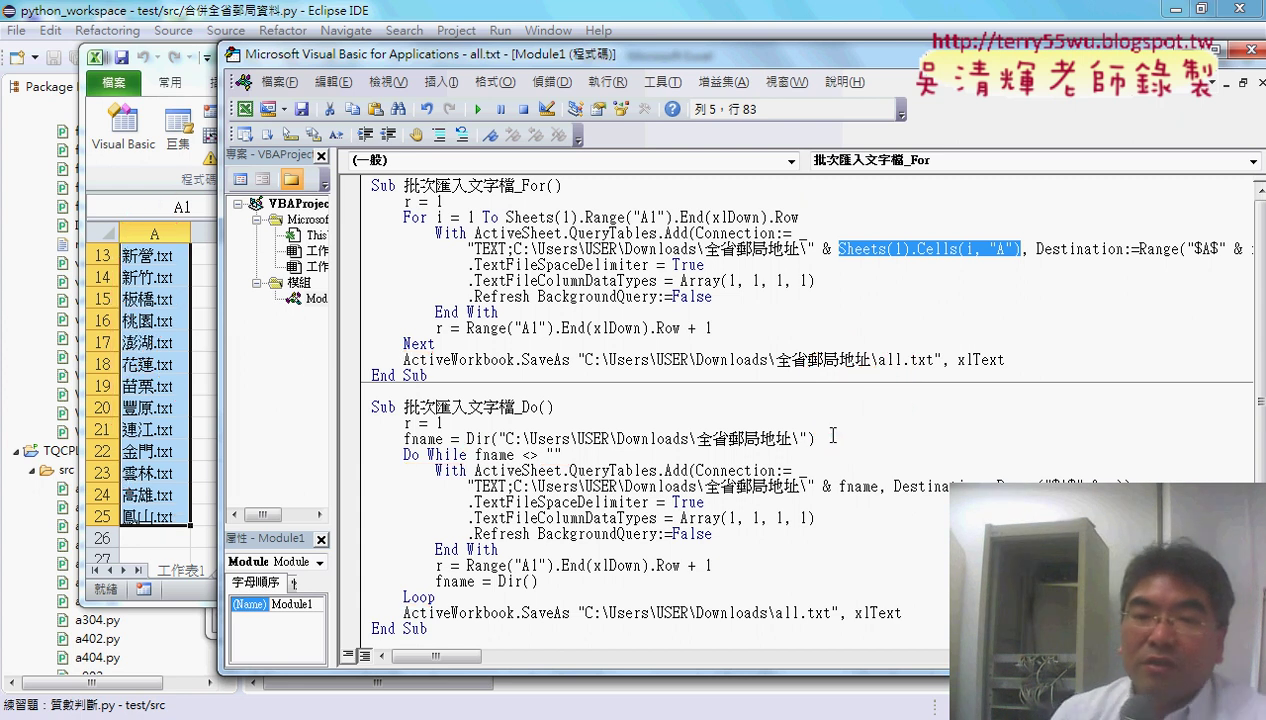
# Replace the old Do While macro with a pasted copy of 批次匯入文字檔_For
pyautogui.moveTo(480, 376); pyautogui.dragTo(357, 172)
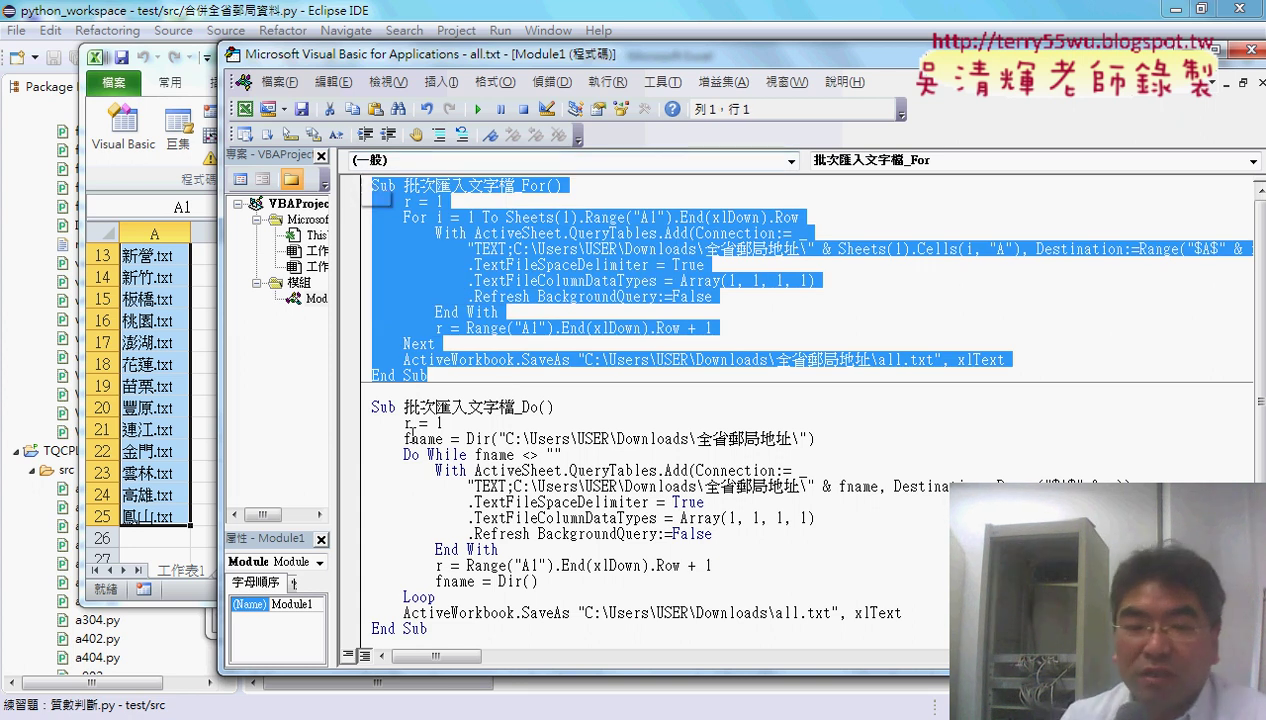
pyautogui.moveTo(428, 628); pyautogui.dragTo(350, 420)
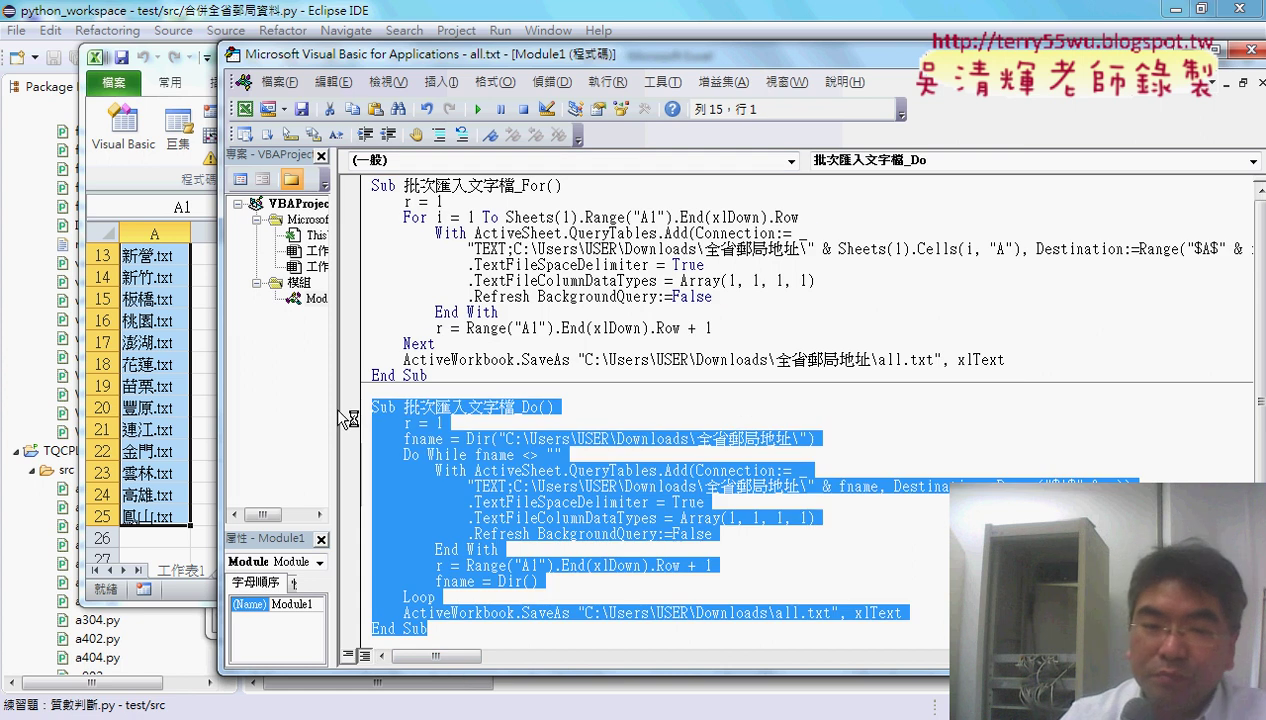
pyautogui.press('Delete')
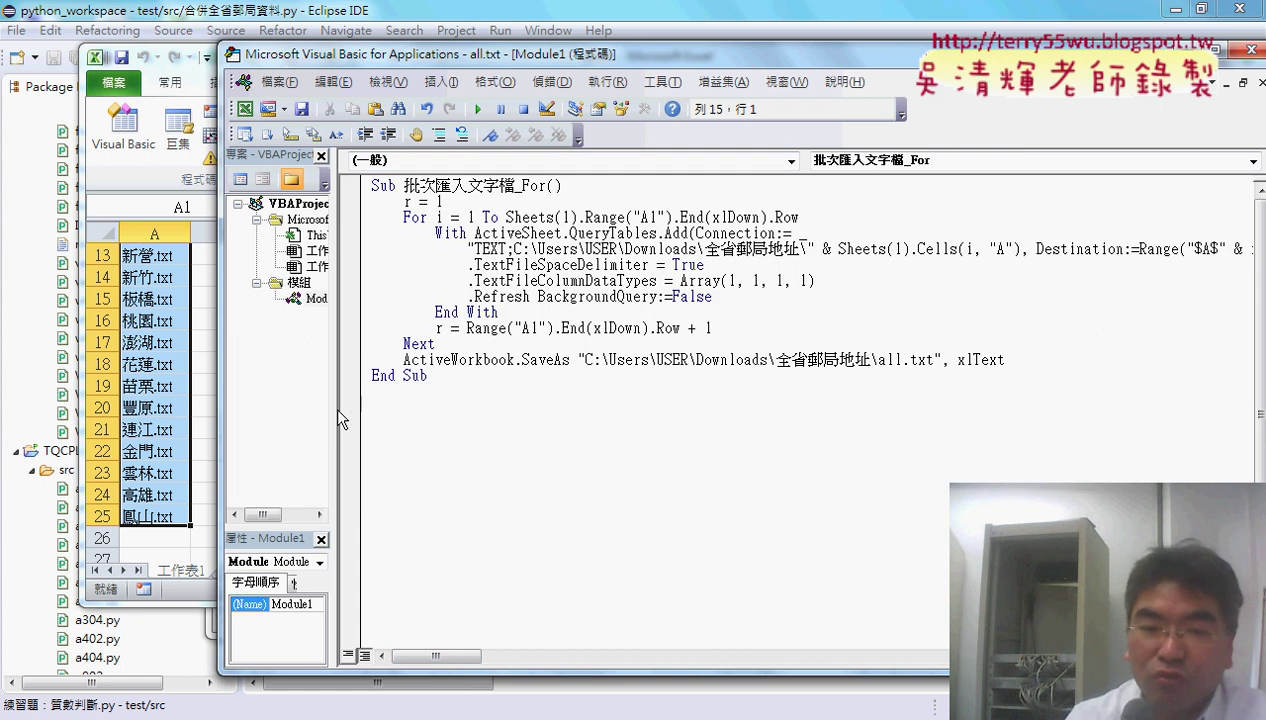
pyautogui.hotkey('ctrl', 'v')
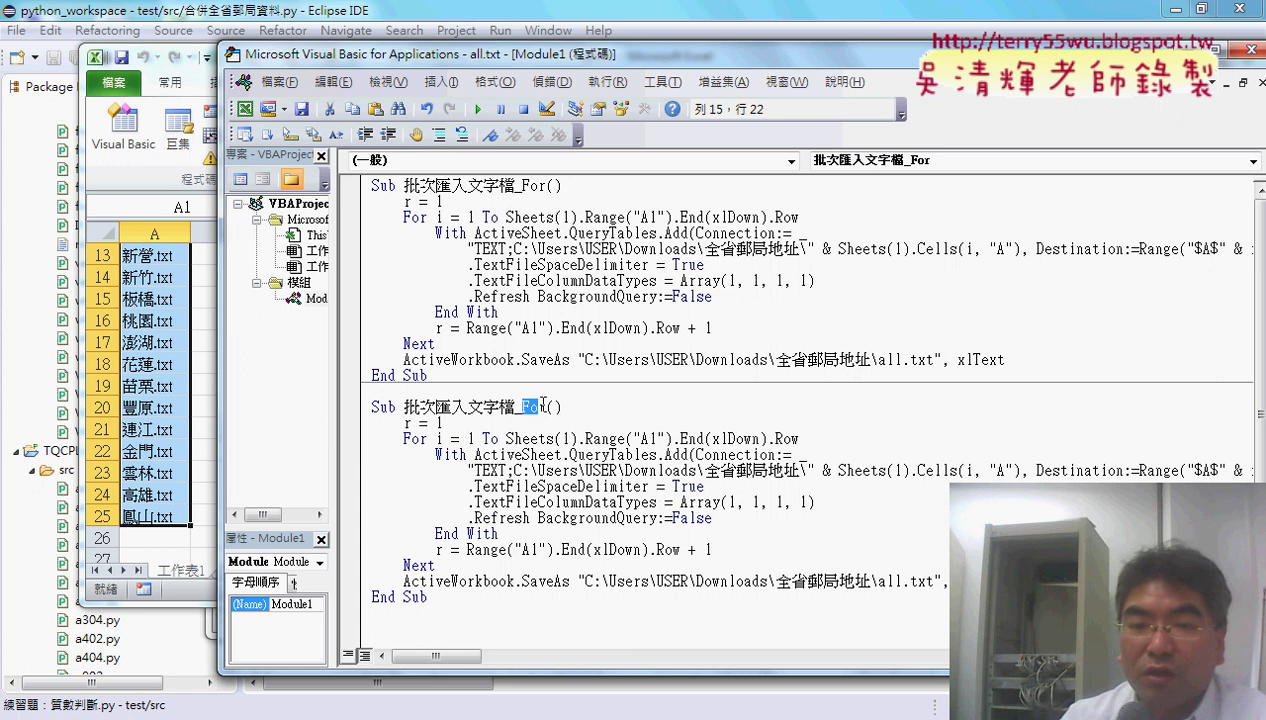
# Rename the pasted macro to 批次匯入文字檔_Do
pyautogui.write('D')
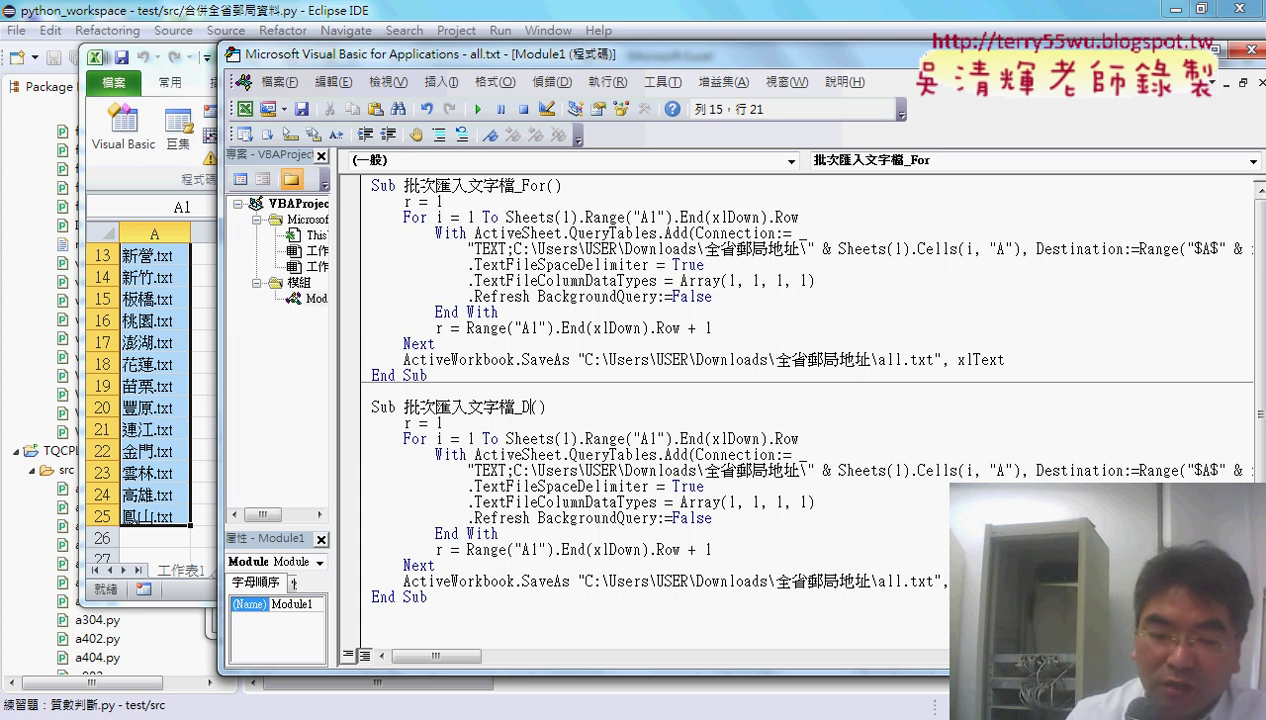
pyautogui.write('o')
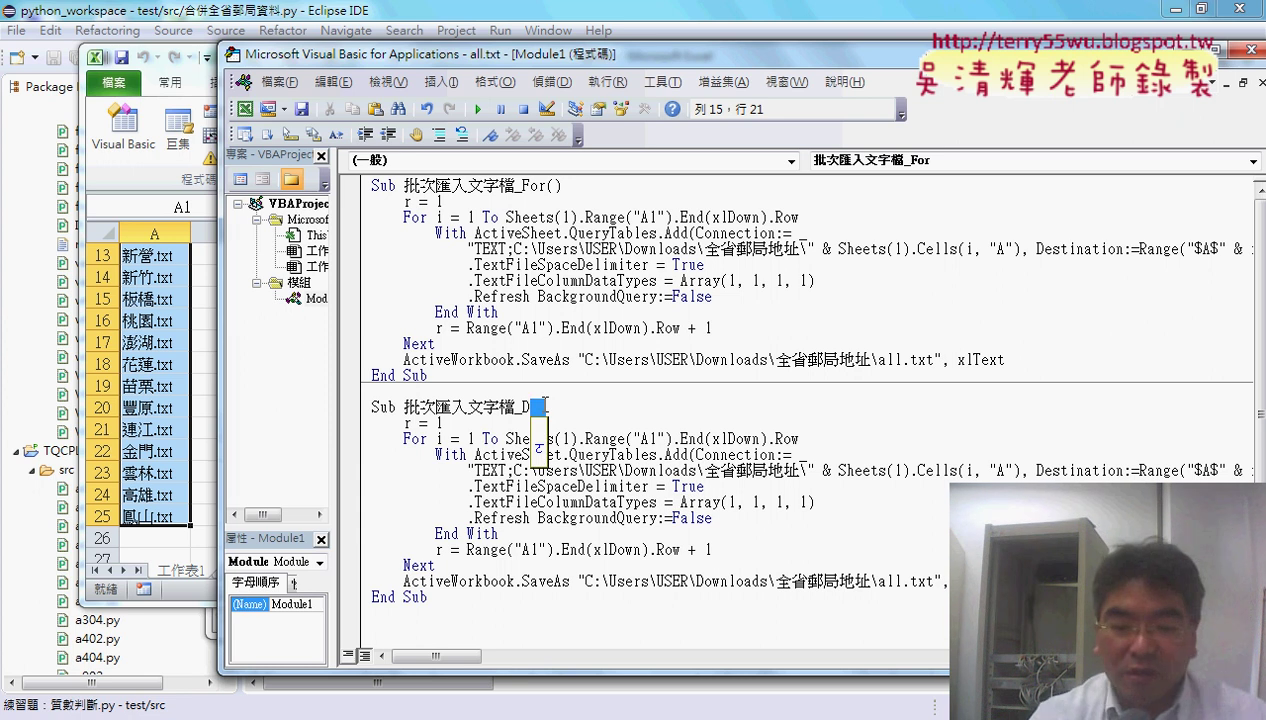
pyautogui.press('Return')
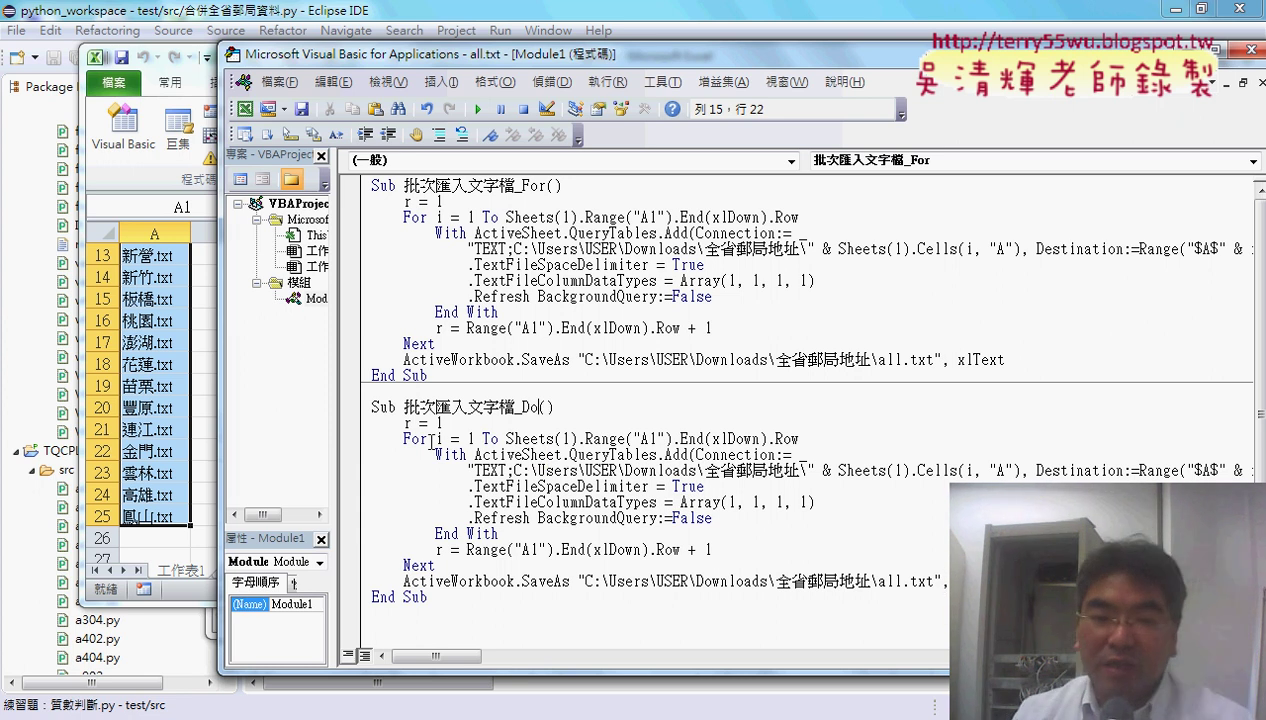
pyautogui.moveTo(815, 439); pyautogui.dragTo(380, 443)
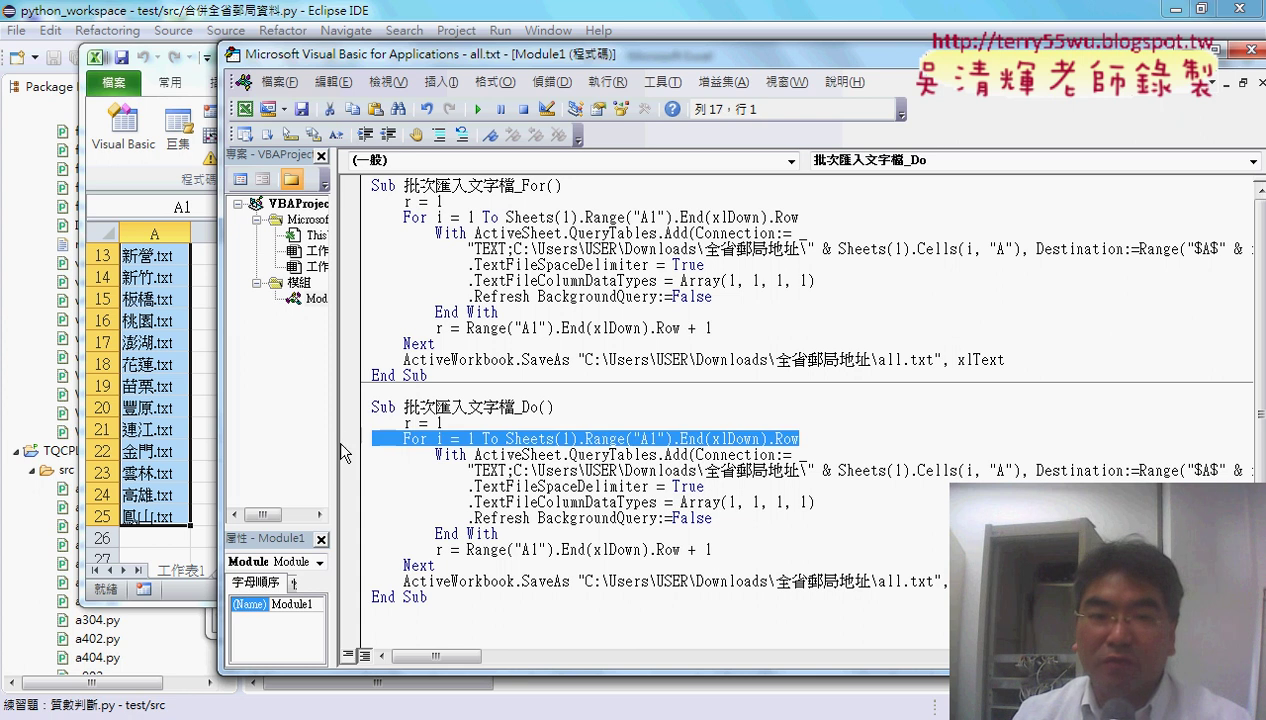
# Comment out the For and Next lines in the copied 批次匯入文字檔_Do macro
pyautogui.click(438, 135)
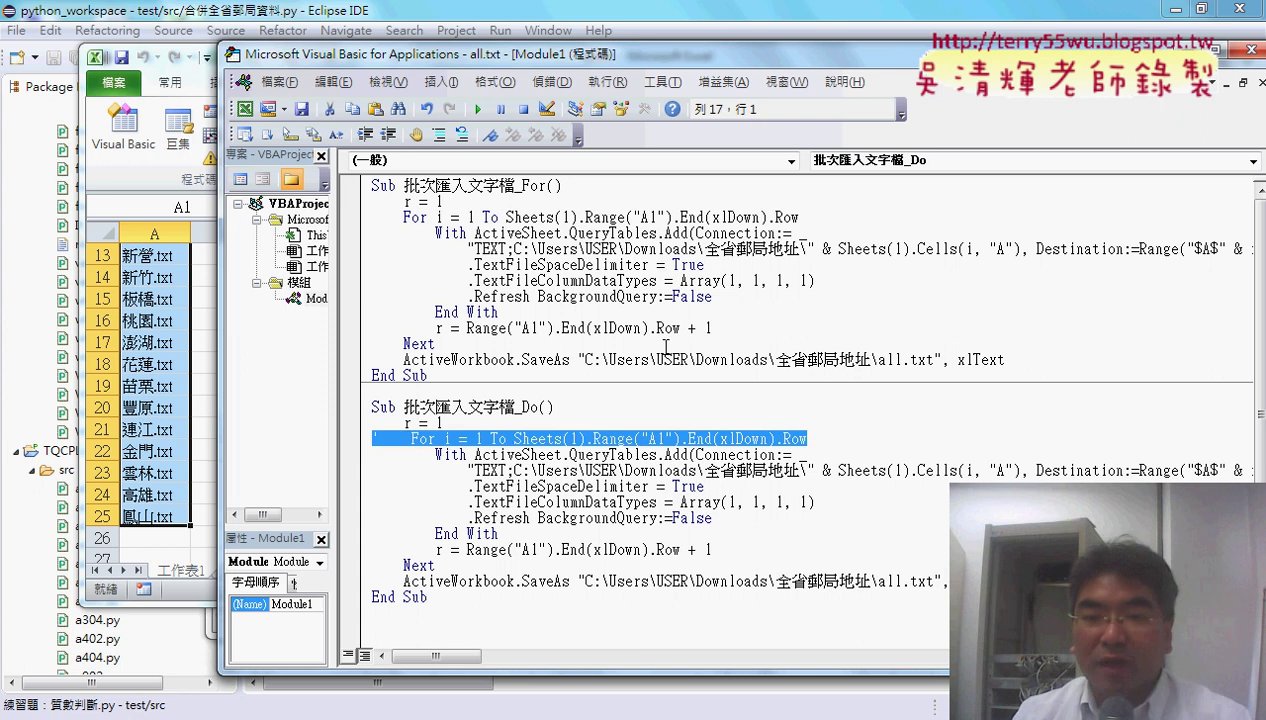
pyautogui.click(838, 432)
pyautogui.moveTo(487, 566); pyautogui.dragTo(274, 572)
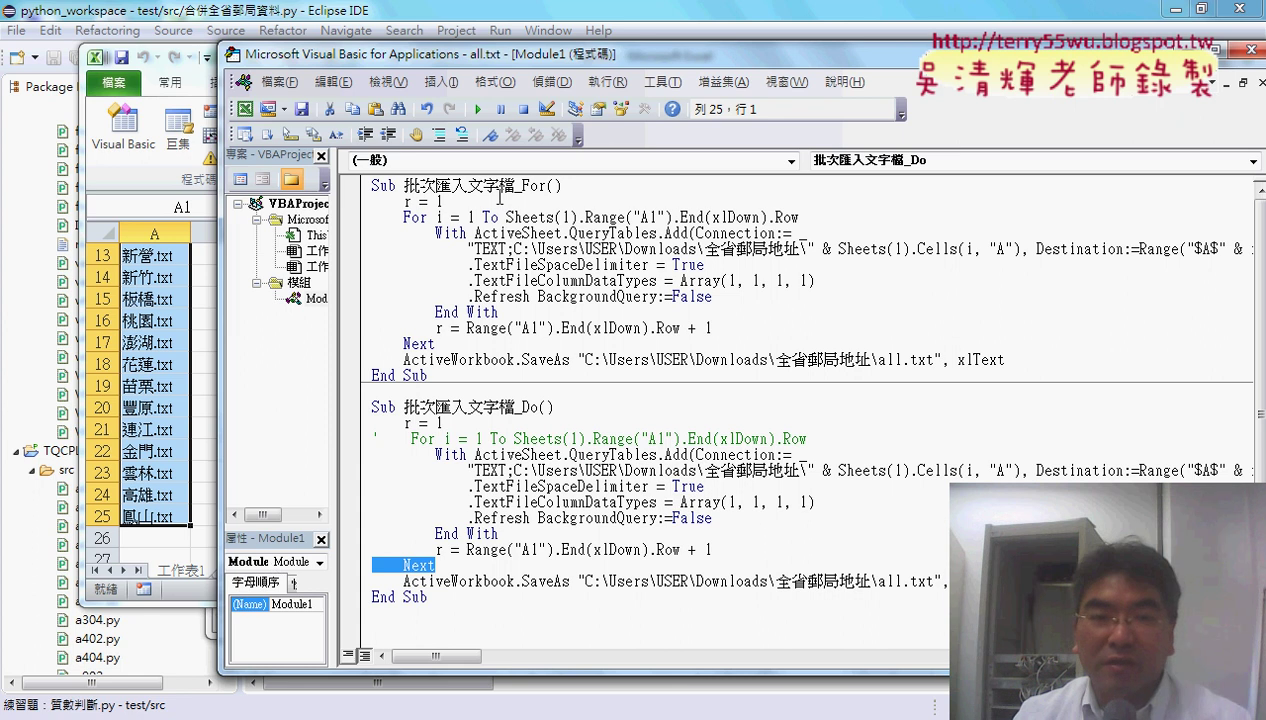
pyautogui.click(438, 135)
pyautogui.click(836, 438)
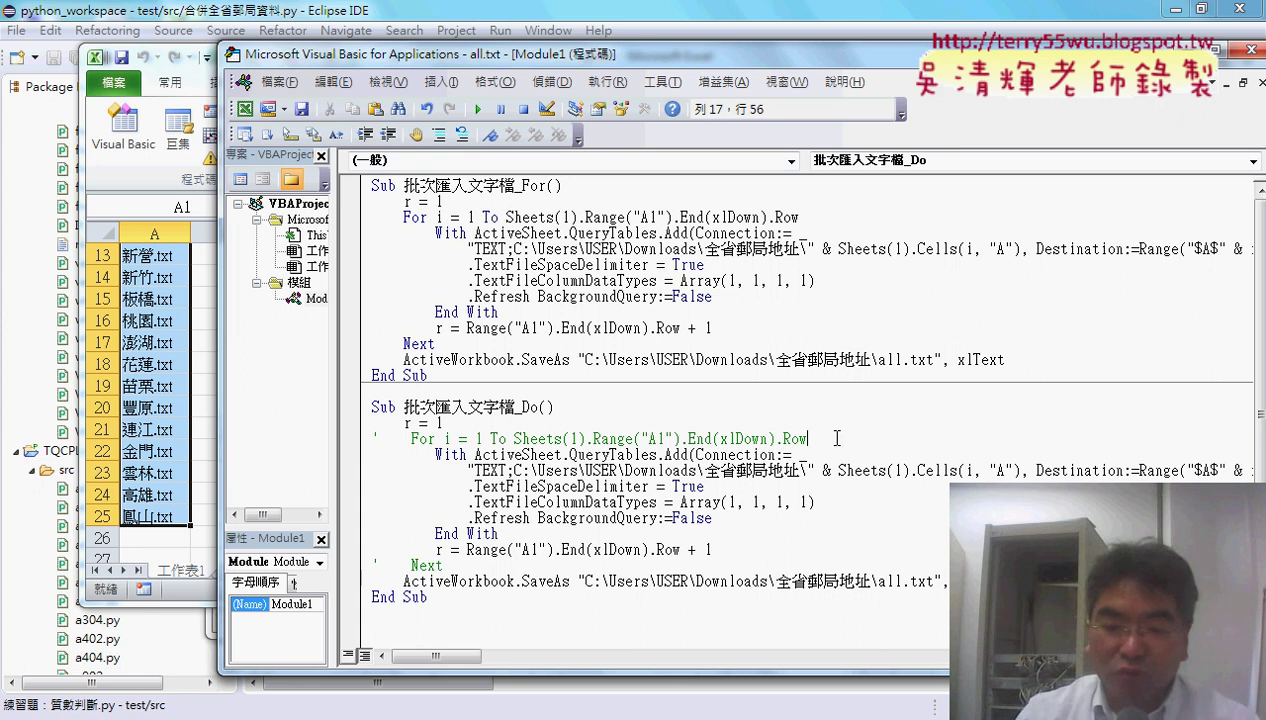
# Start an indented Do While fname <> "" line below the commented For line
pyautogui.press('Return')
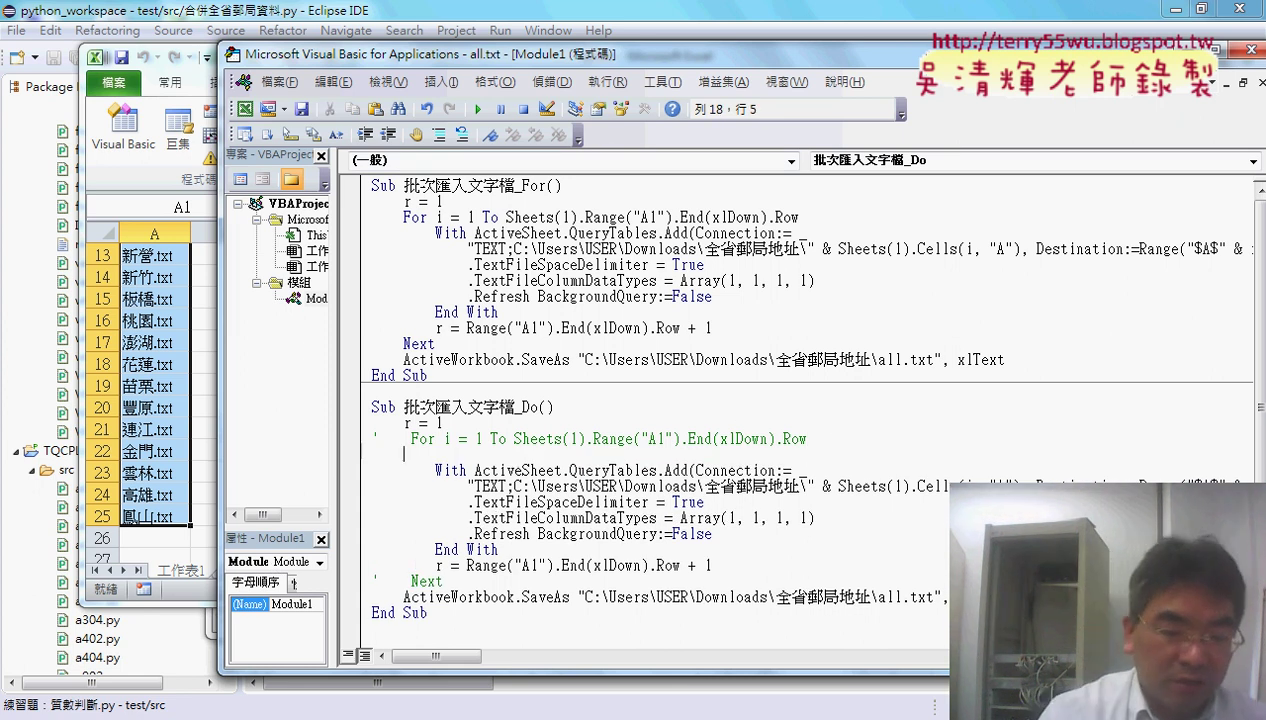
pyautogui.press('Tab')
pyautogui.write('o')
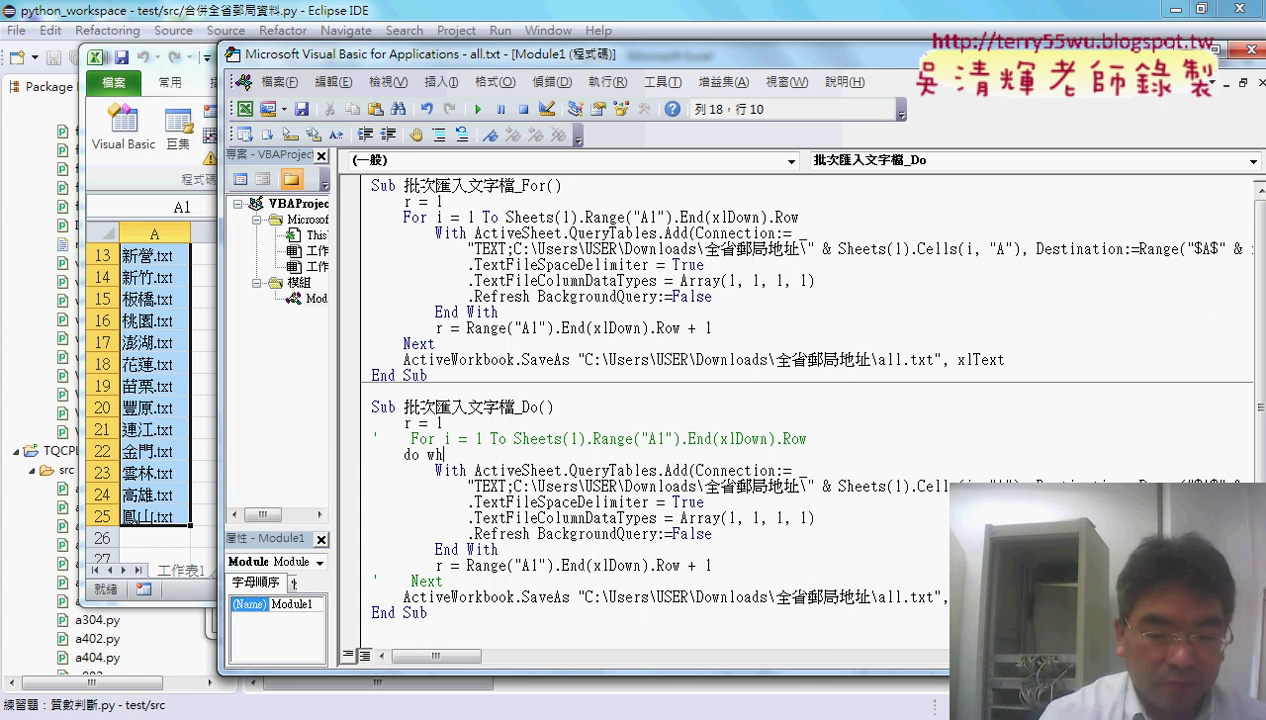
pyautogui.write('ile ')
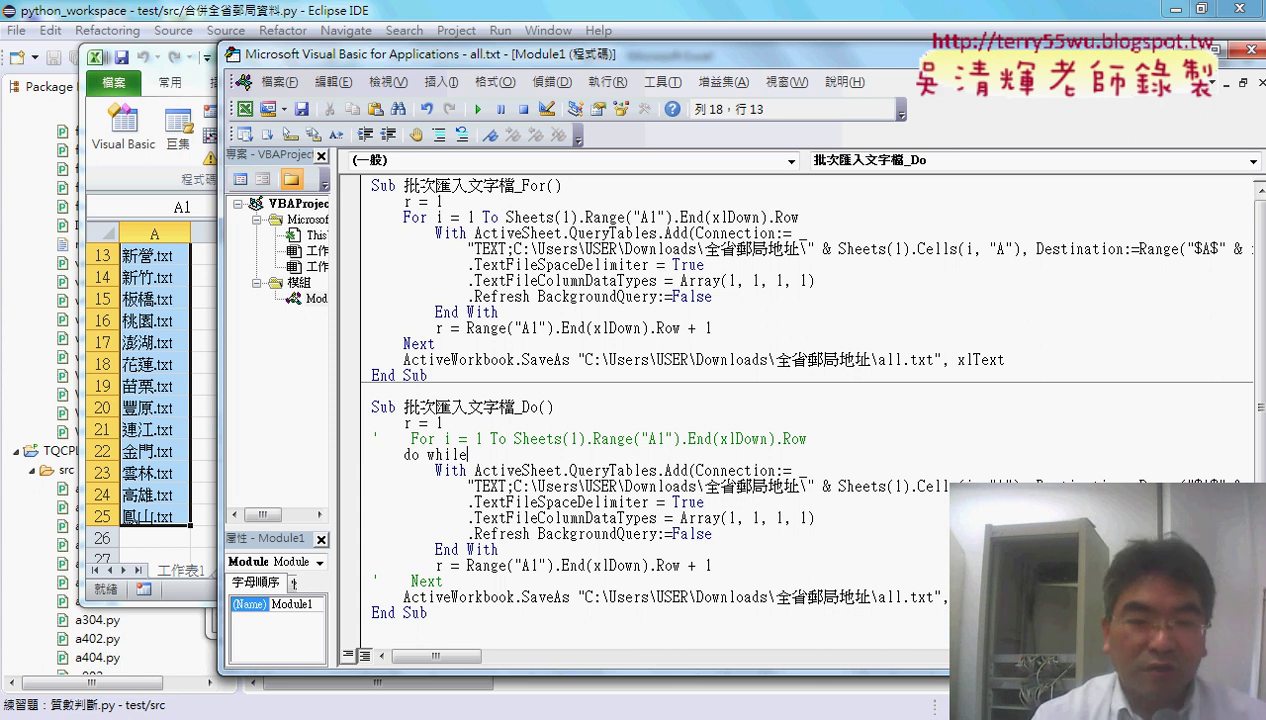
pyautogui.write('f')
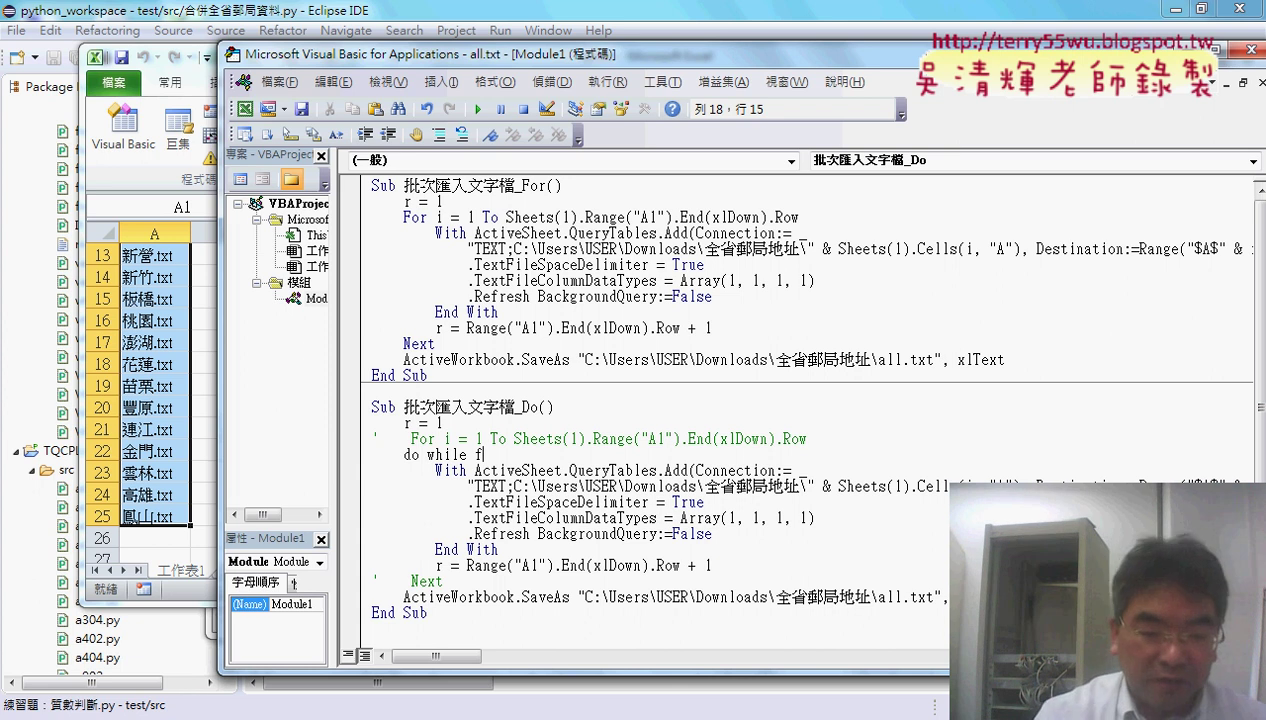
pyautogui.write('na')
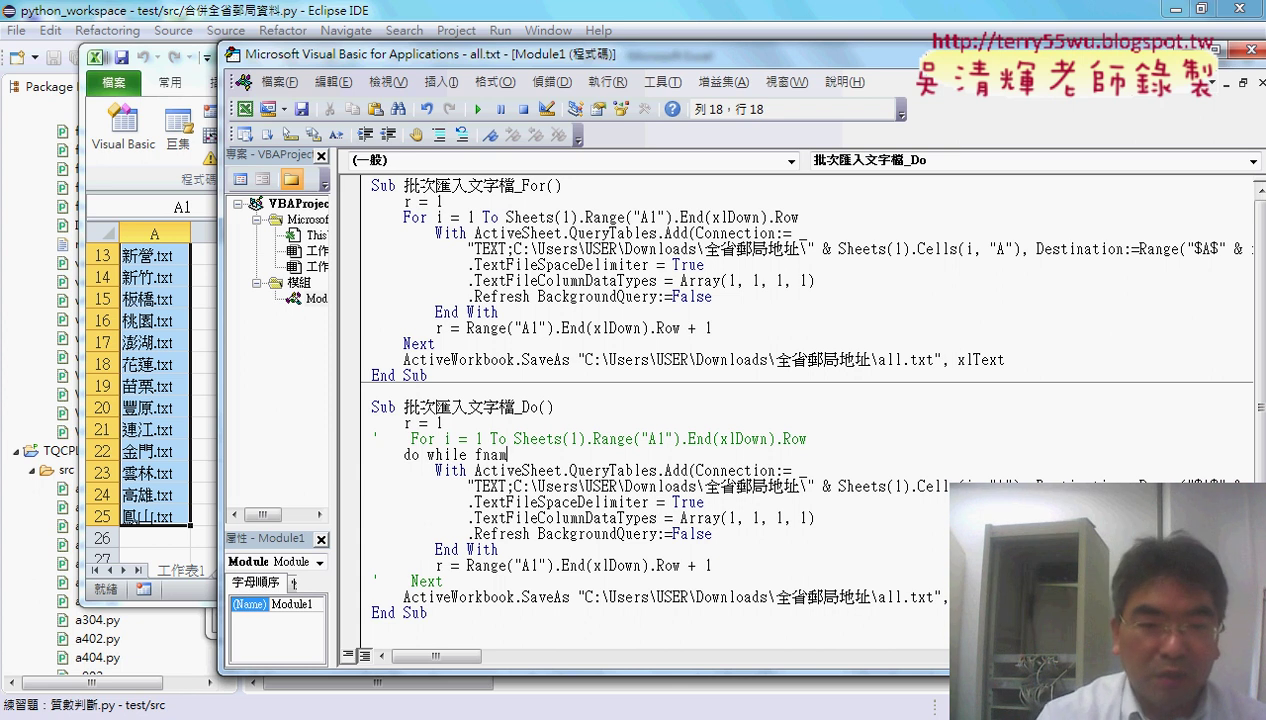
pyautogui.write('me=')
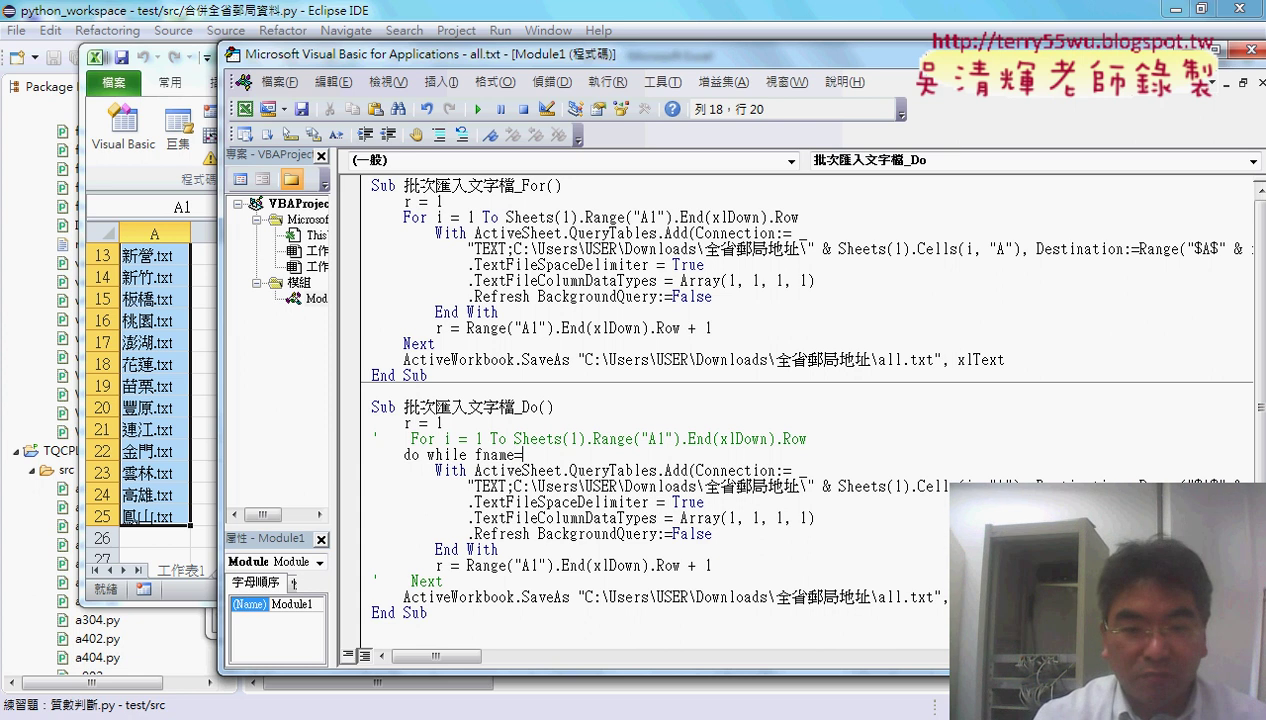
pyautogui.write('""')
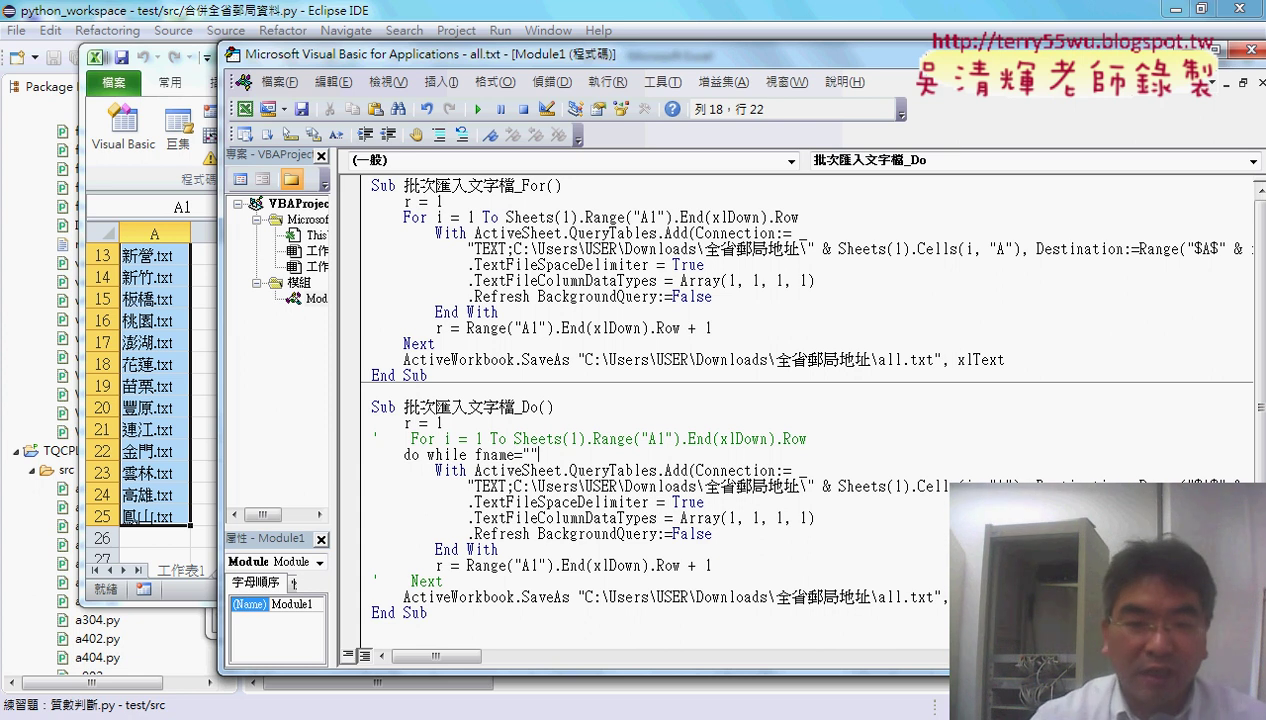
pyautogui.write('<')
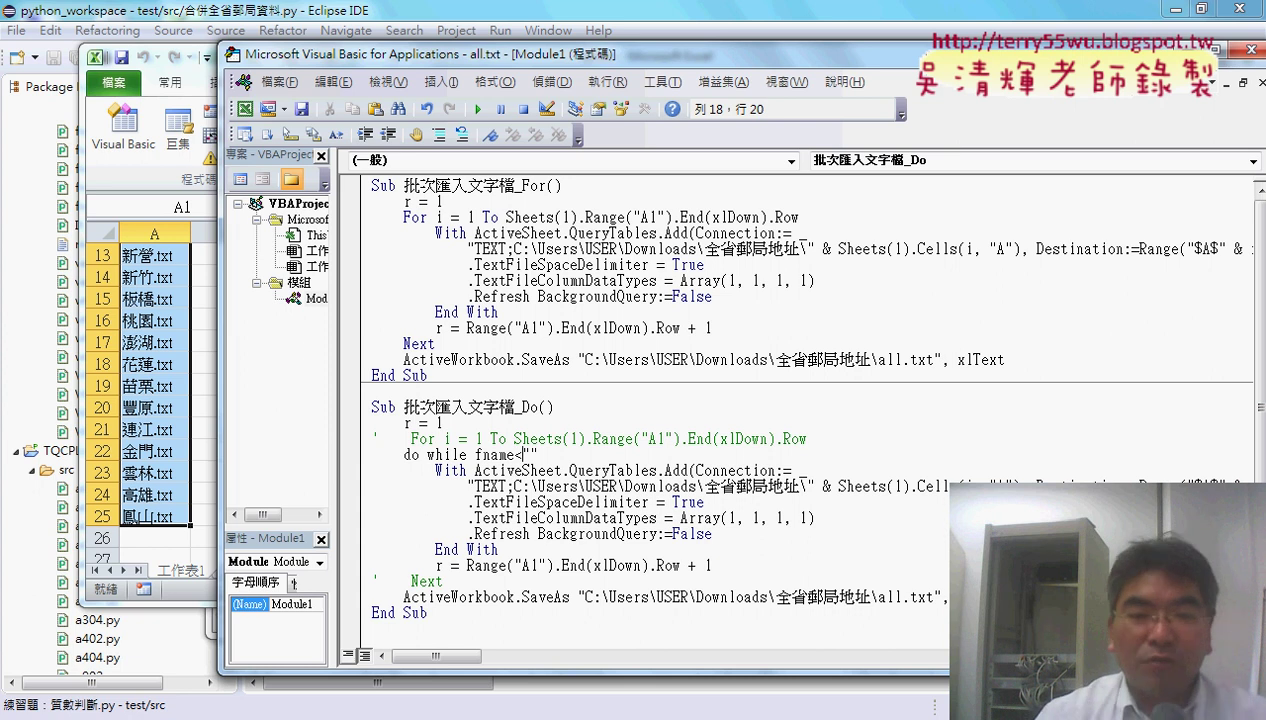
pyautogui.write('>')
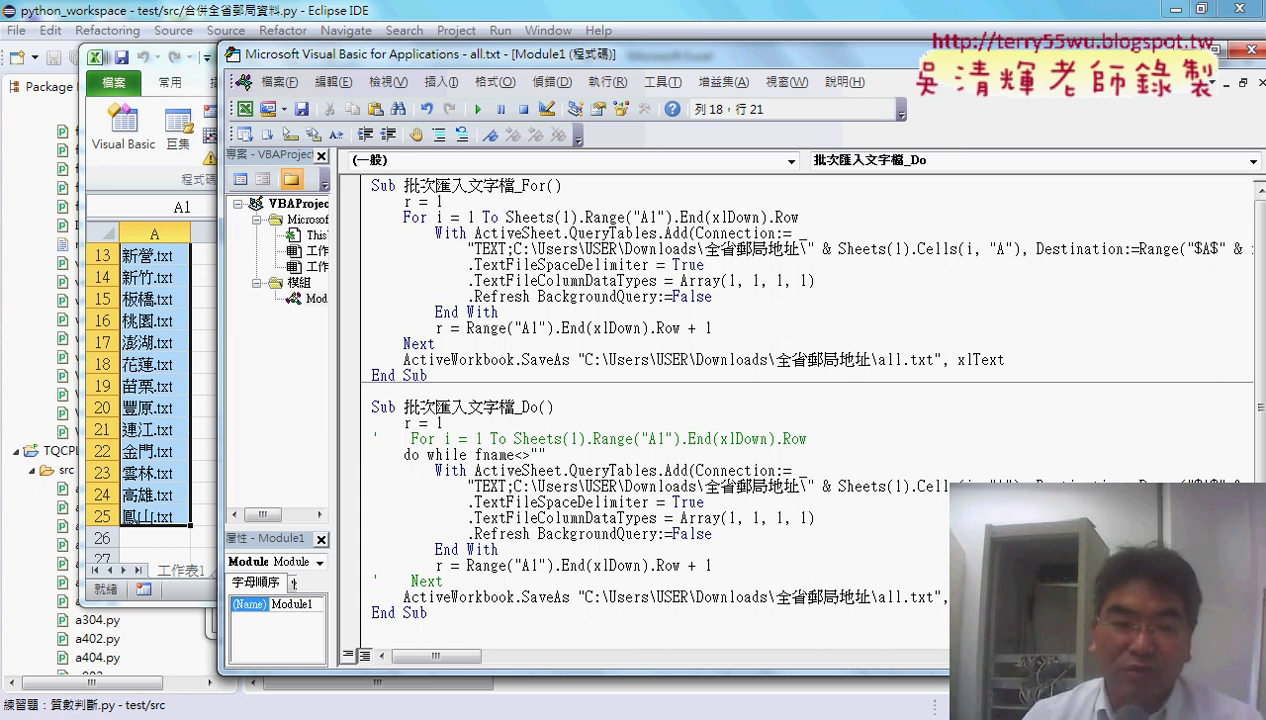
# Close the block with Loop and point out Do While, Loop and the fname <> "" condition
pyautogui.click(775, 565)
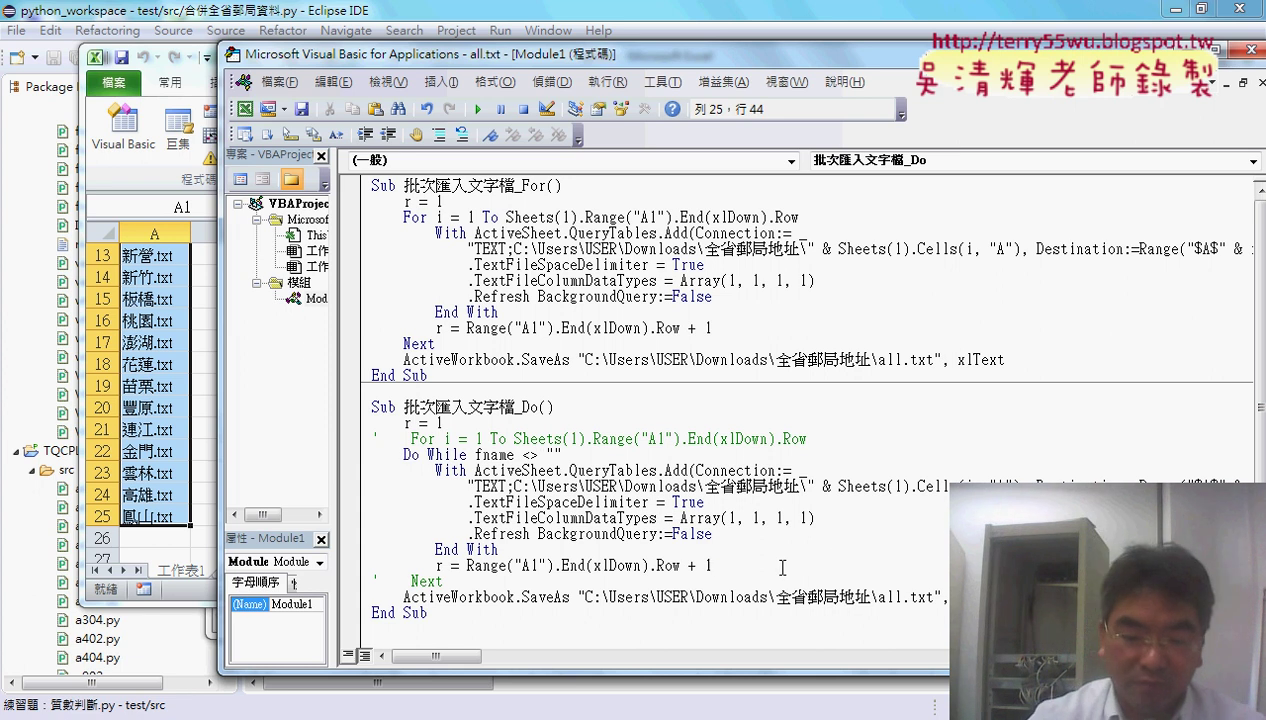
pyautogui.press('Return')
pyautogui.press('BackSpace')
pyautogui.write('l')
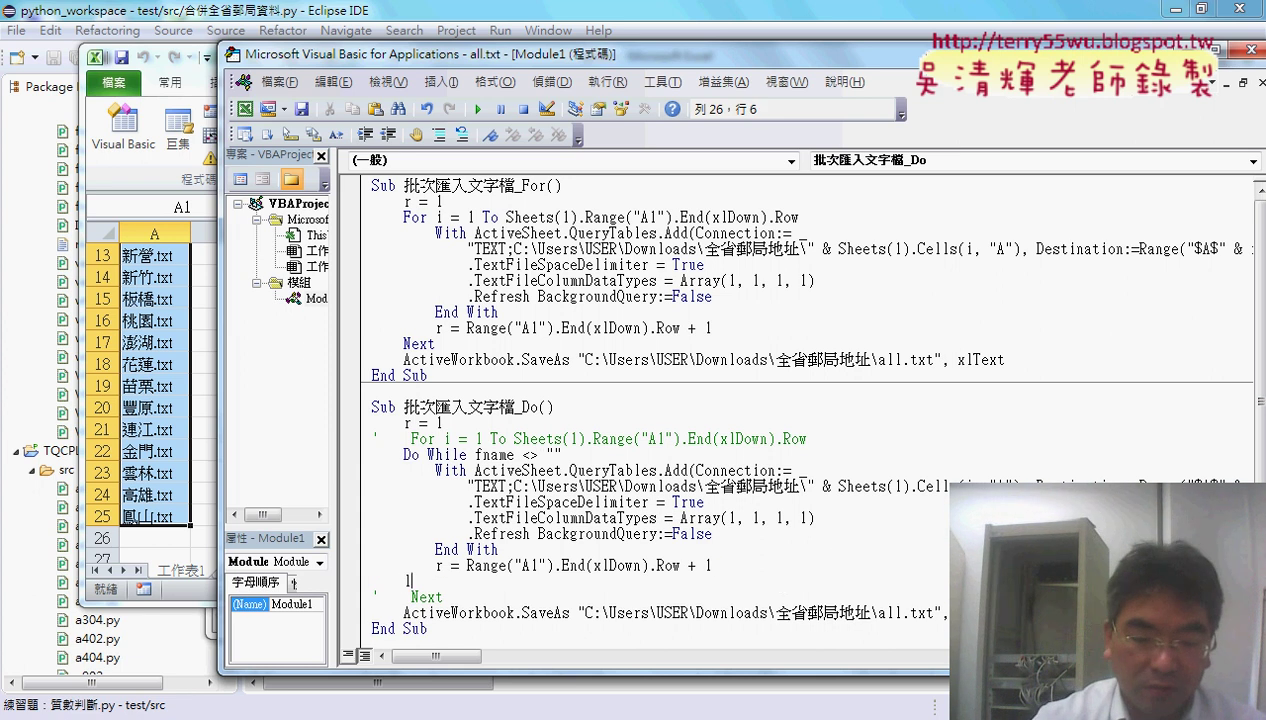
pyautogui.write('oop')
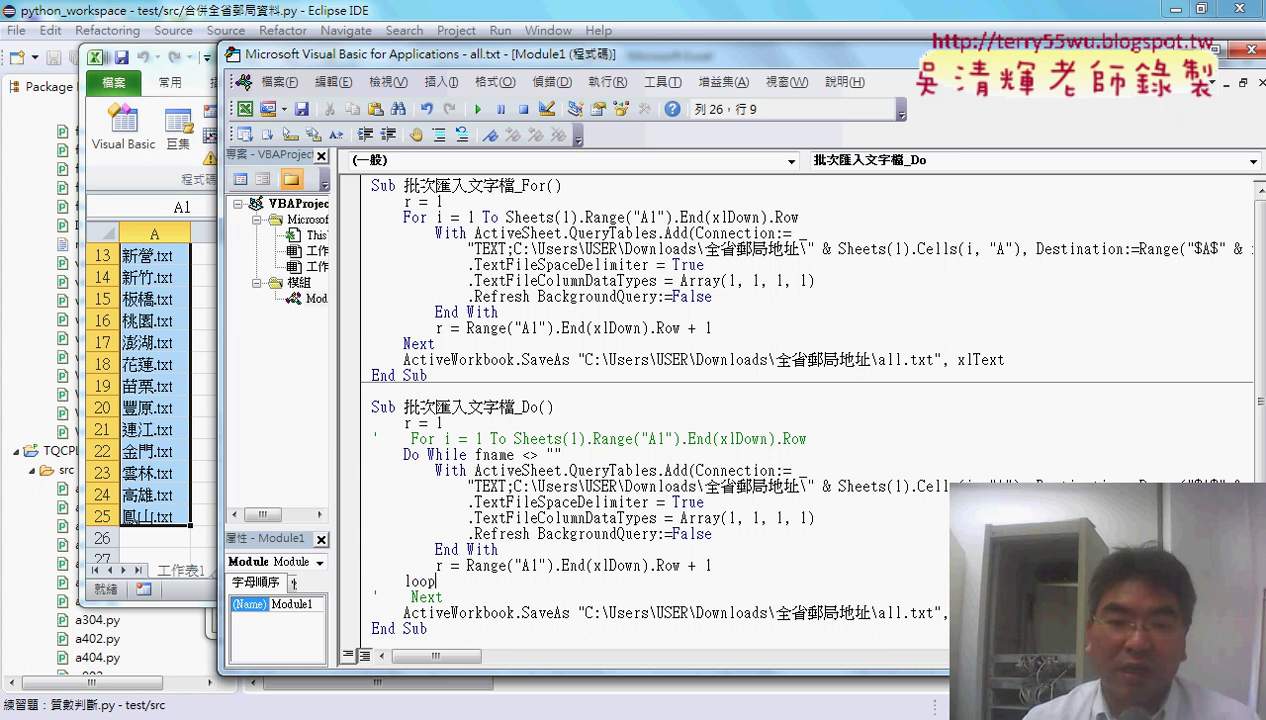
pyautogui.click(622, 610)
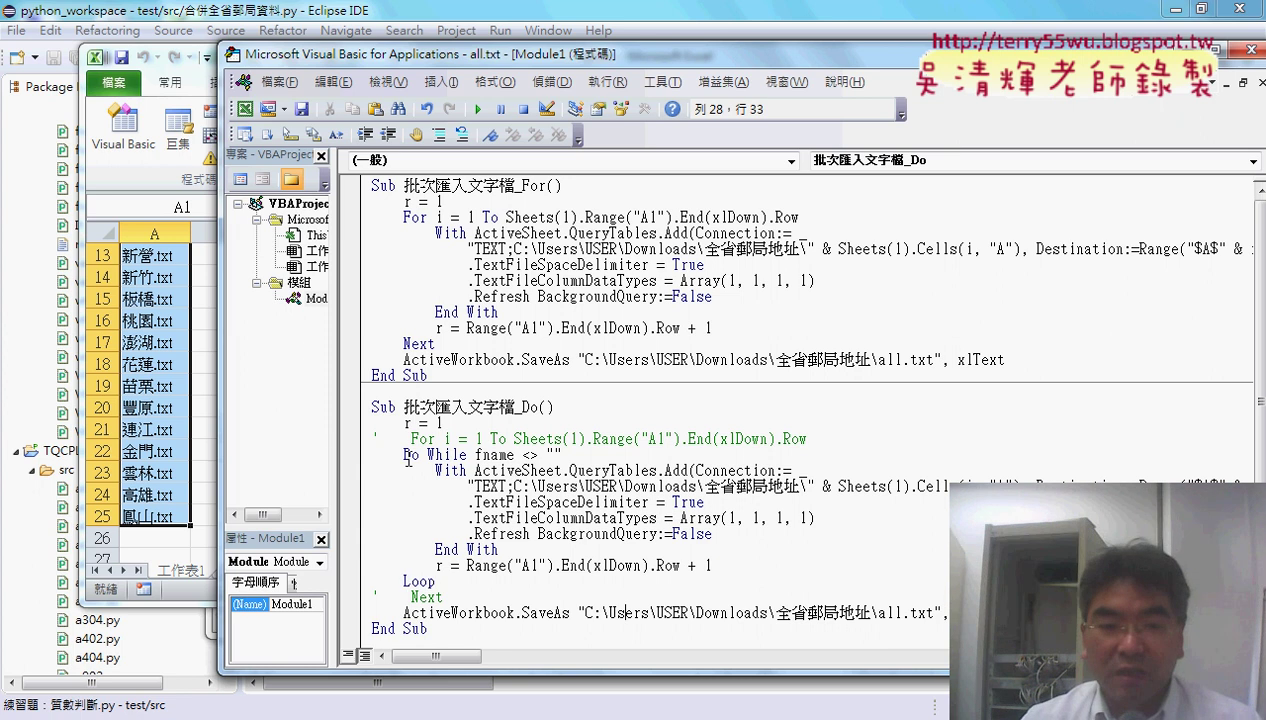
pyautogui.moveTo(404, 455); pyautogui.dragTo(470, 455)
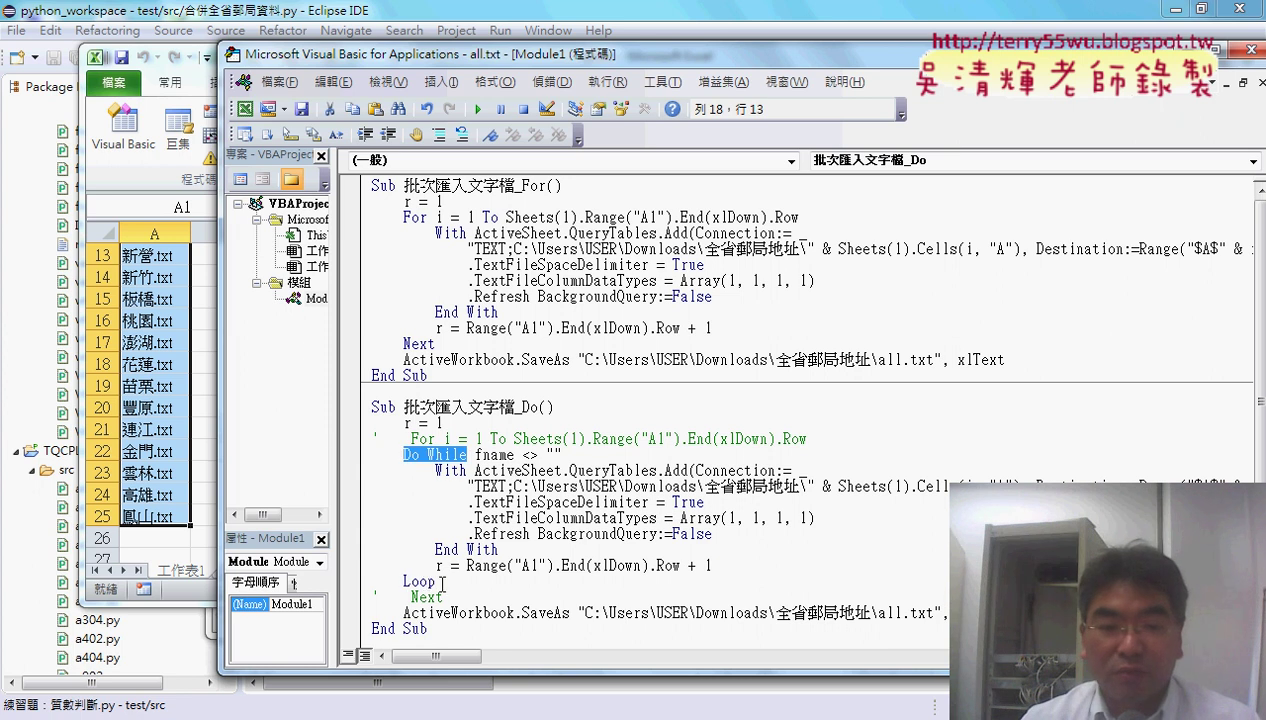
pyautogui.moveTo(442, 582); pyautogui.dragTo(404, 584)
pyautogui.moveTo(476, 455); pyautogui.dragTo(540, 455)
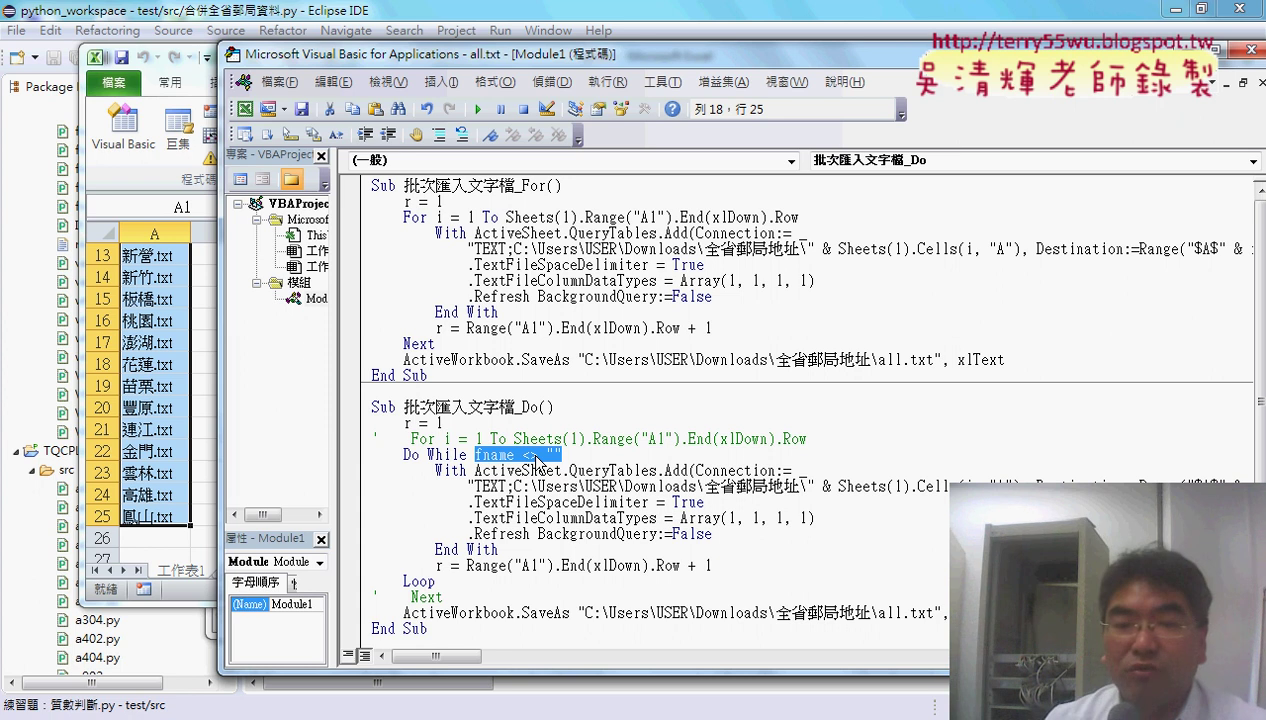
# Insert fname = Dir("") on a new line above the Do While line
pyautogui.click(810, 438)
pyautogui.press('Return')
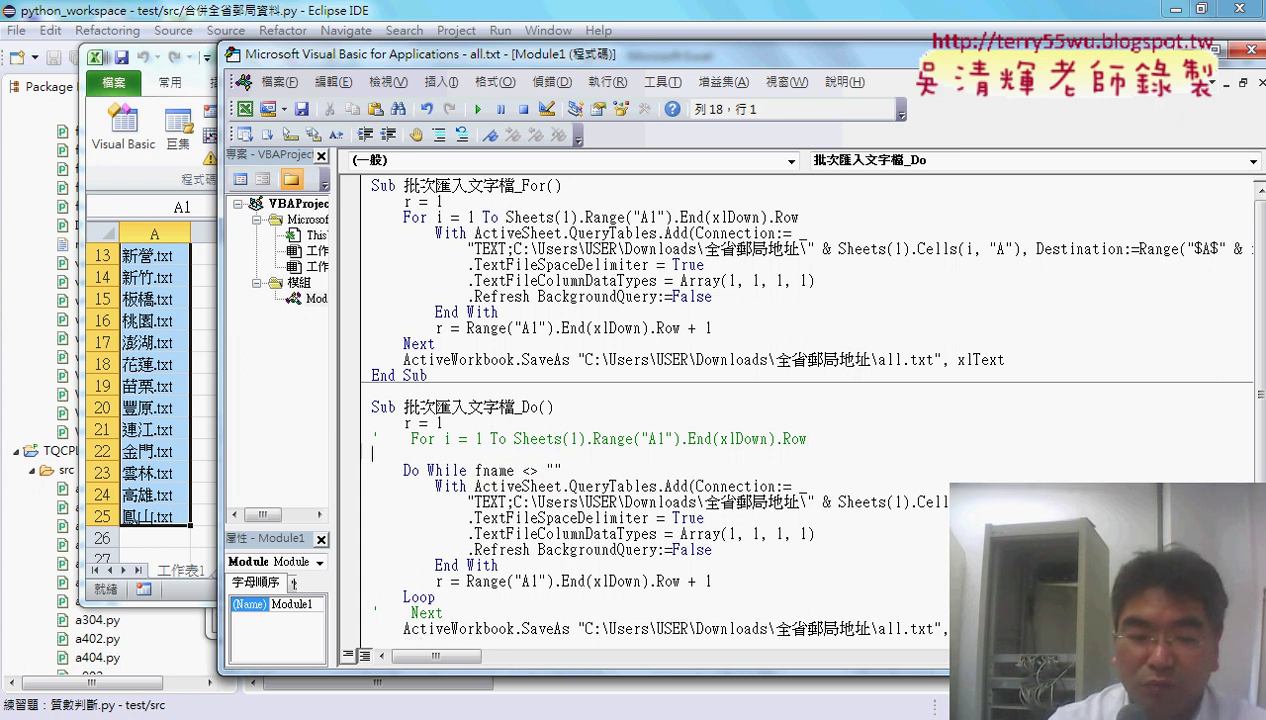
pyautogui.press('Tab')
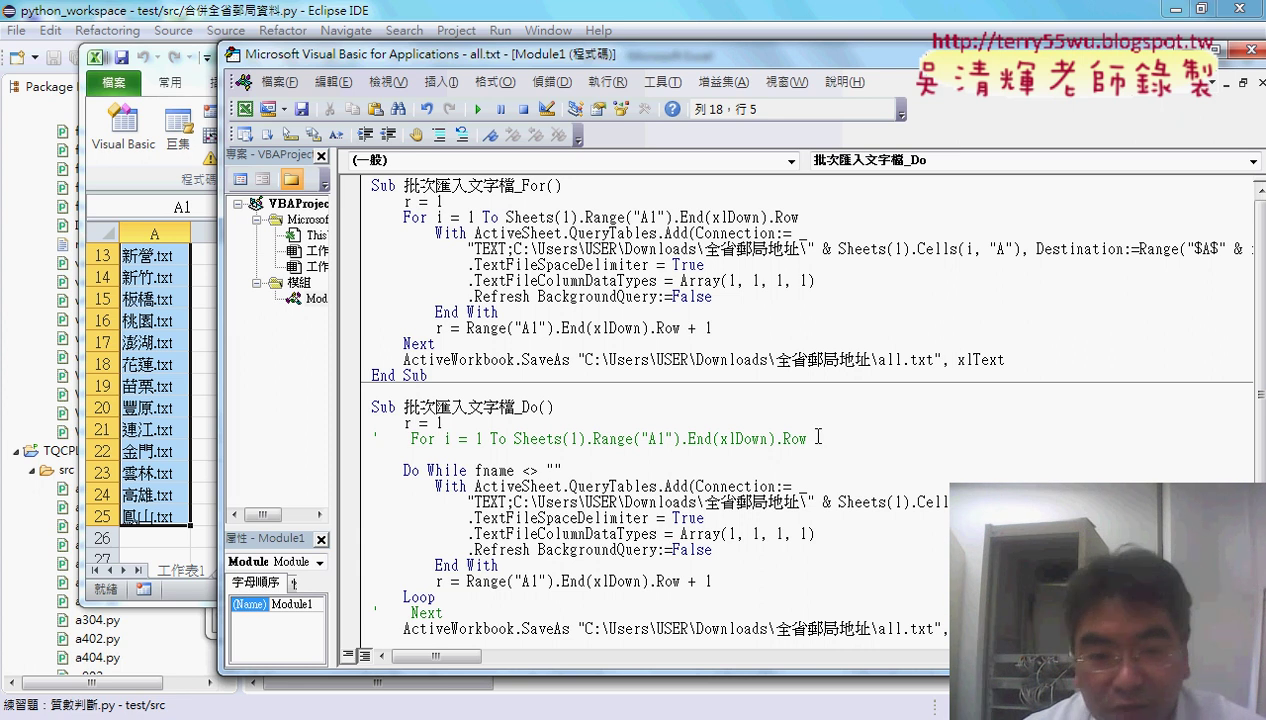
pyautogui.doubleClick(492, 470)
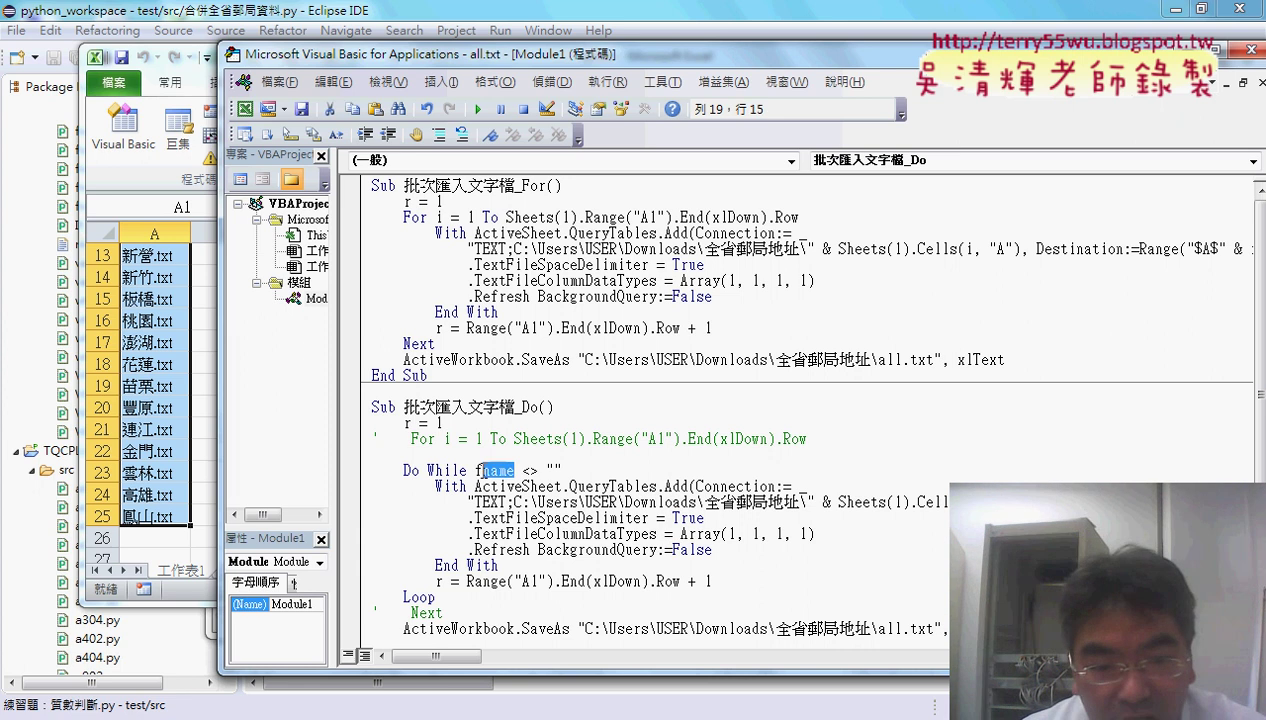
pyautogui.hotkey('ctrl', 'c')
pyautogui.click(480, 452)
pyautogui.hotkey('ctrl', 'v')
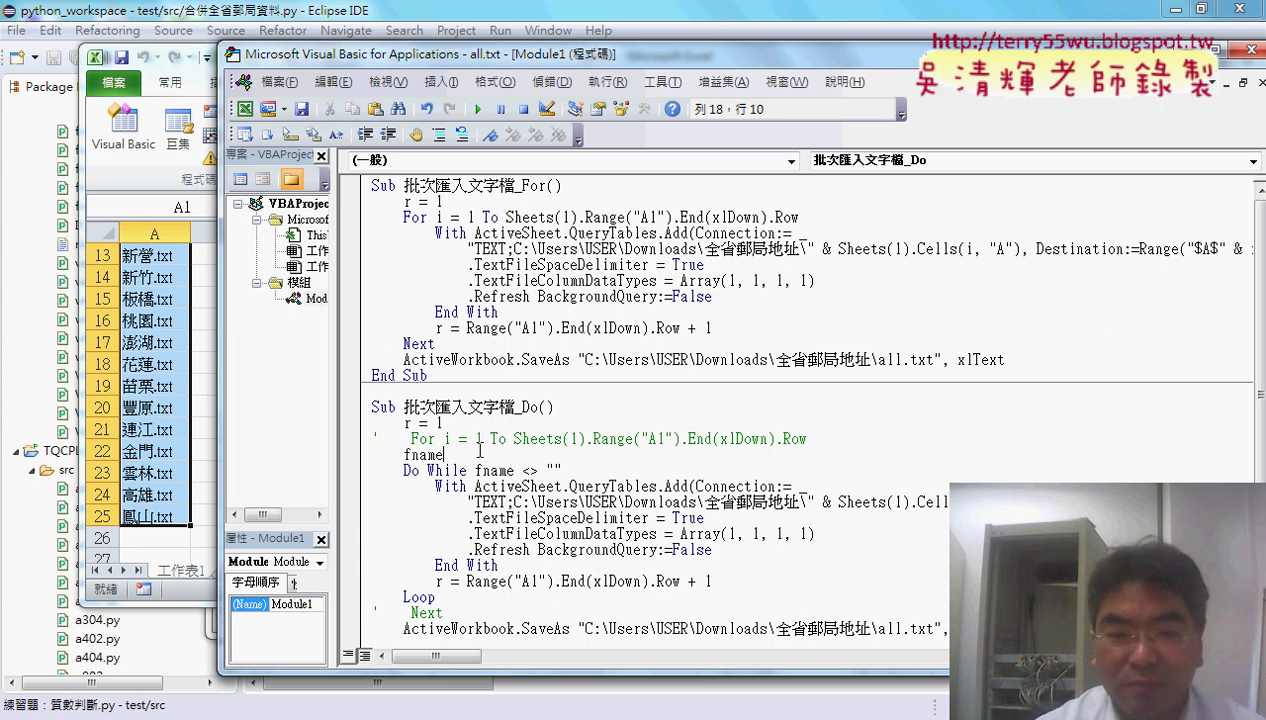
pyautogui.write('=di')
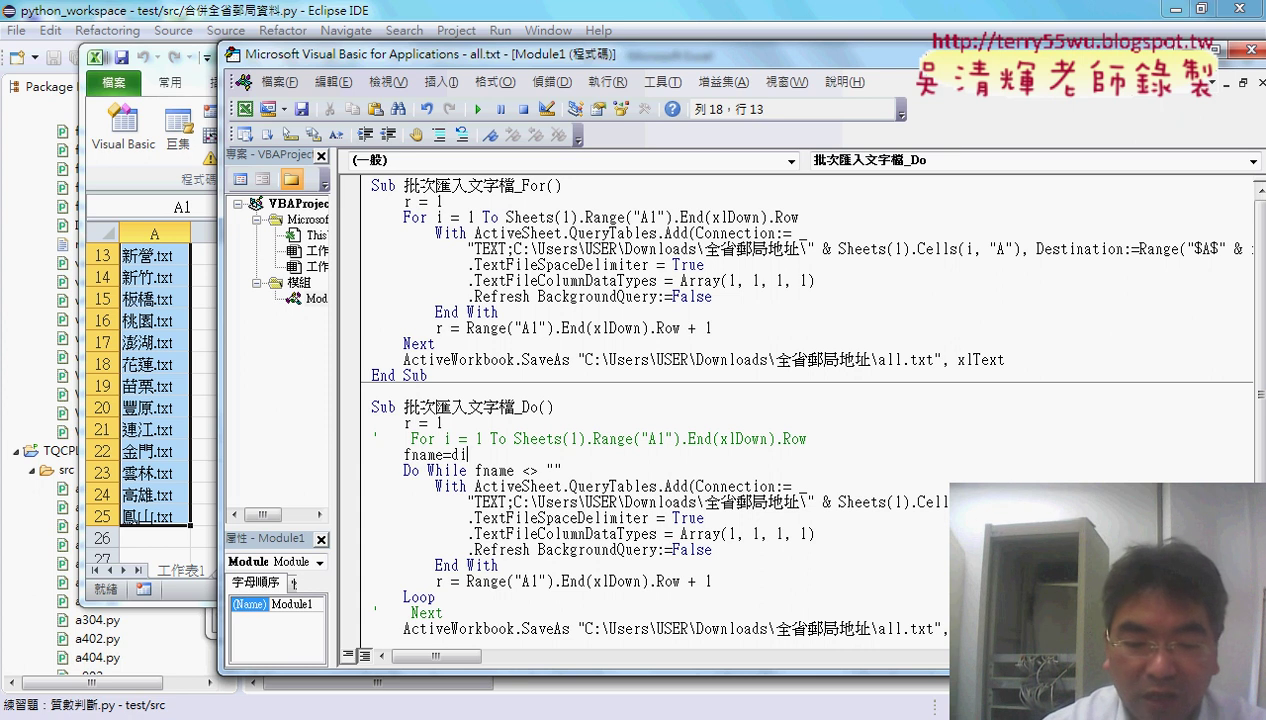
pyautogui.write('r()')
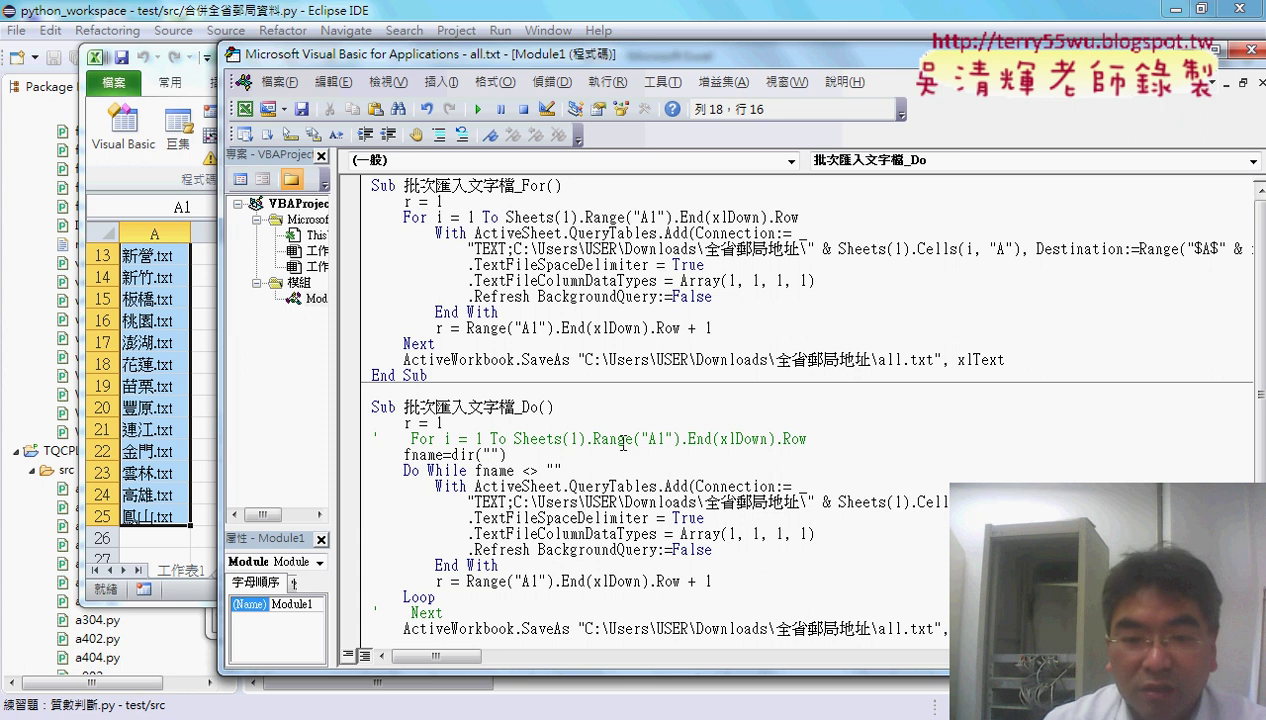
pyautogui.moveTo(515, 502); pyautogui.dragTo(801, 502)
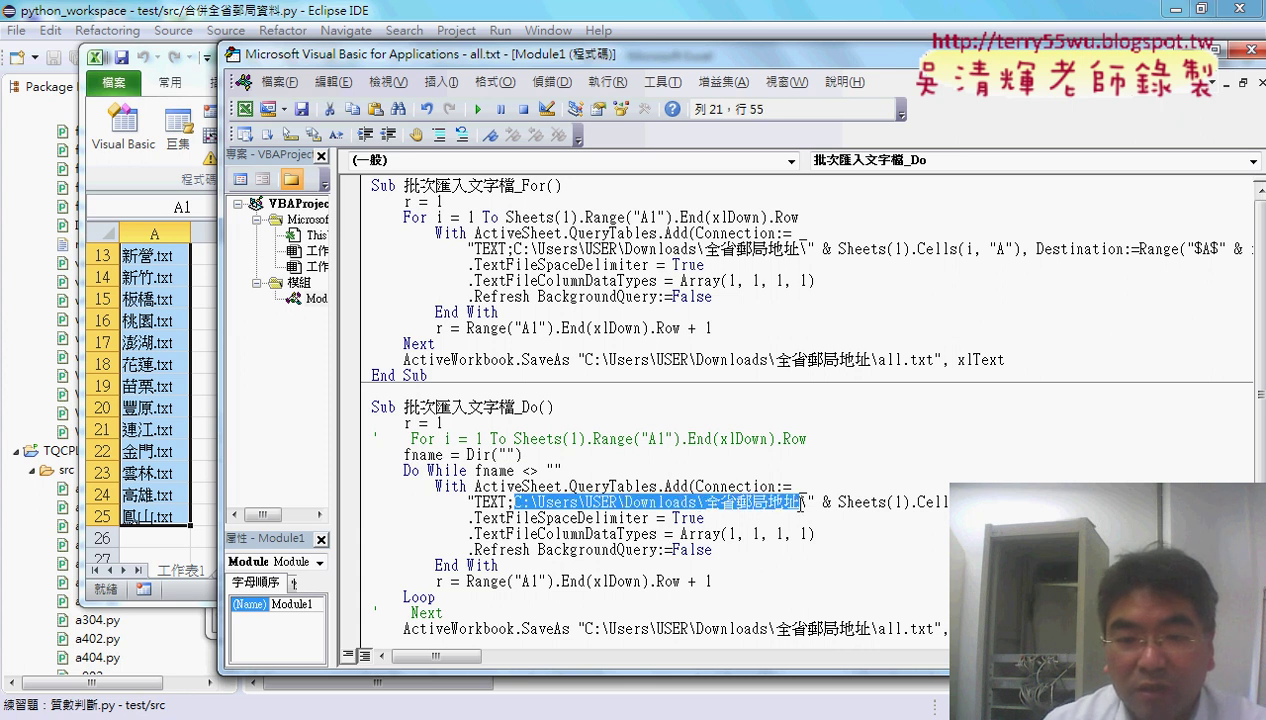
# Paste the folder path C:\Users\USER\Downloads\全省郵局地址\ into Dir(), keeping the trailing backslash
pyautogui.rightClick(745, 513)
pyautogui.click(785, 207)
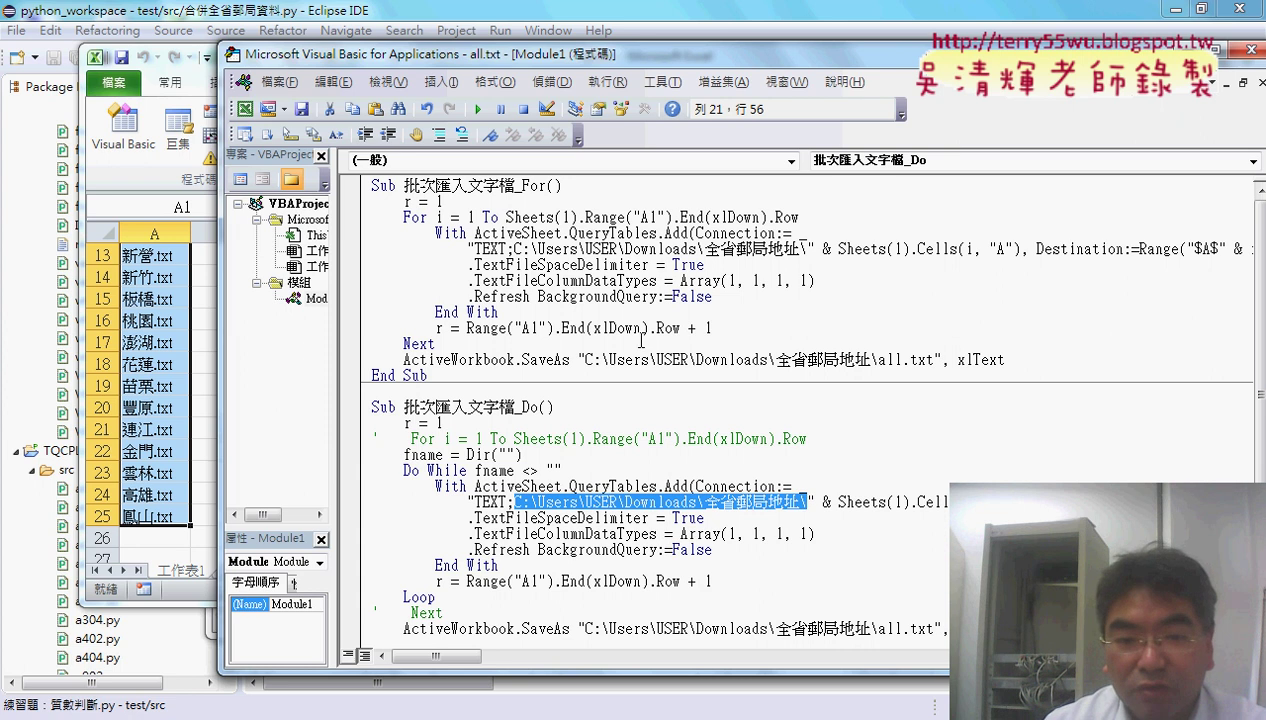
pyautogui.click(512, 455)
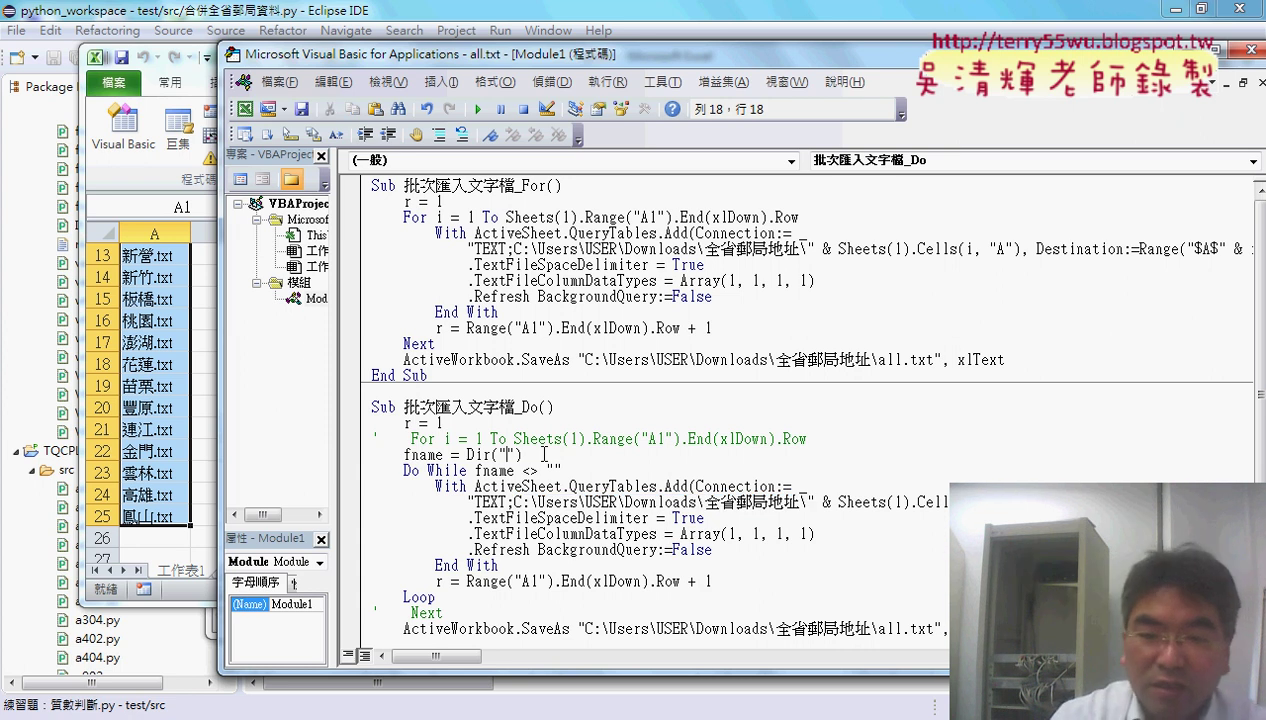
pyautogui.hotkey('ctrl', 'v')
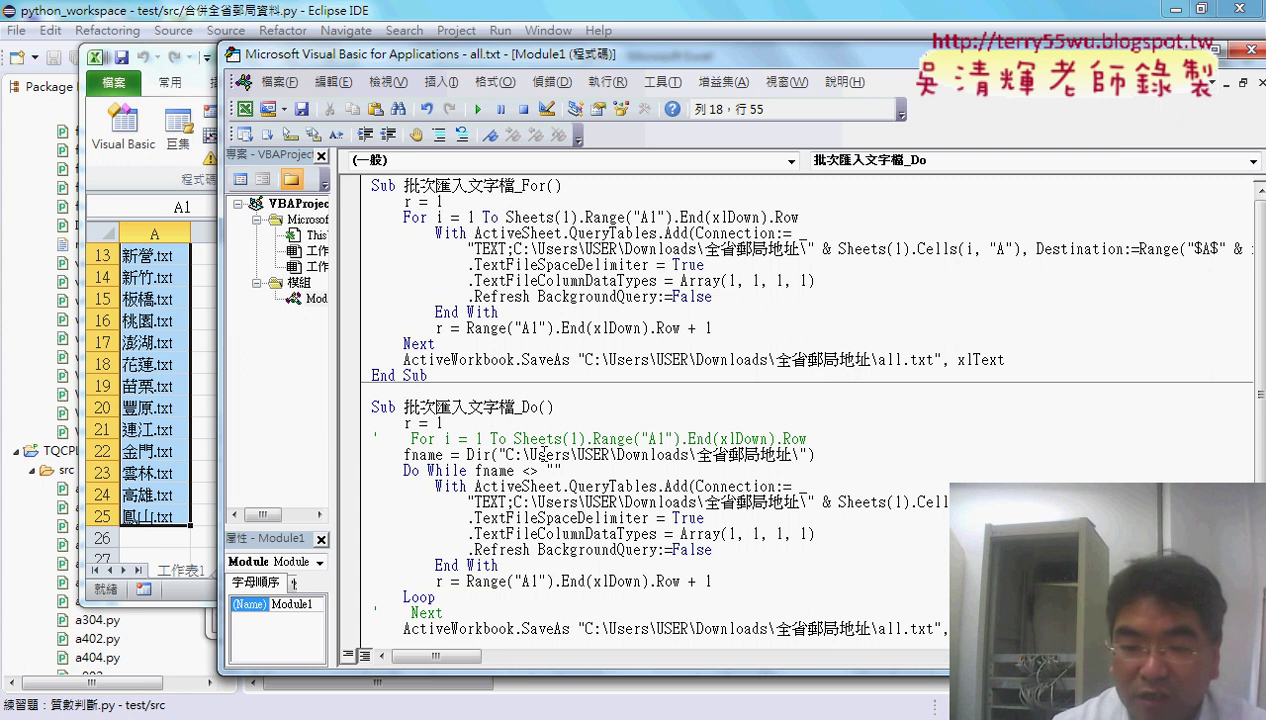
pyautogui.press('BackSpace')
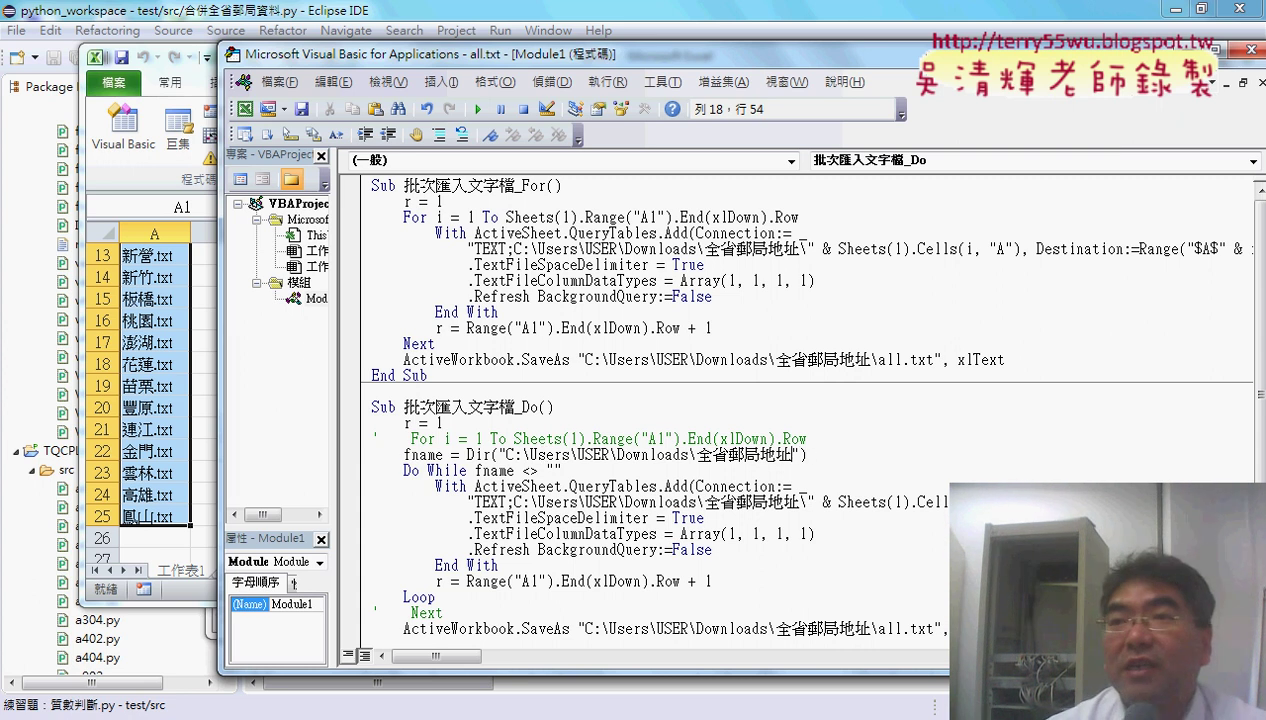
pyautogui.write('\\')
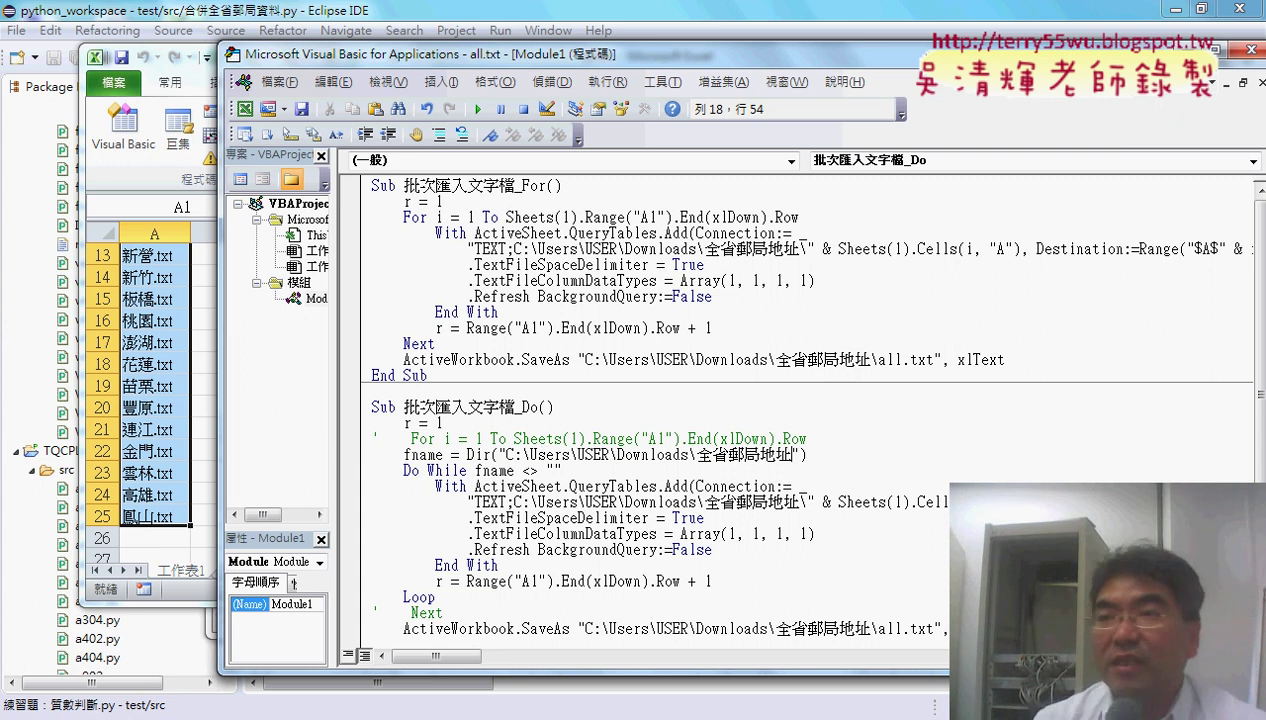
pyautogui.press('BackSpace')
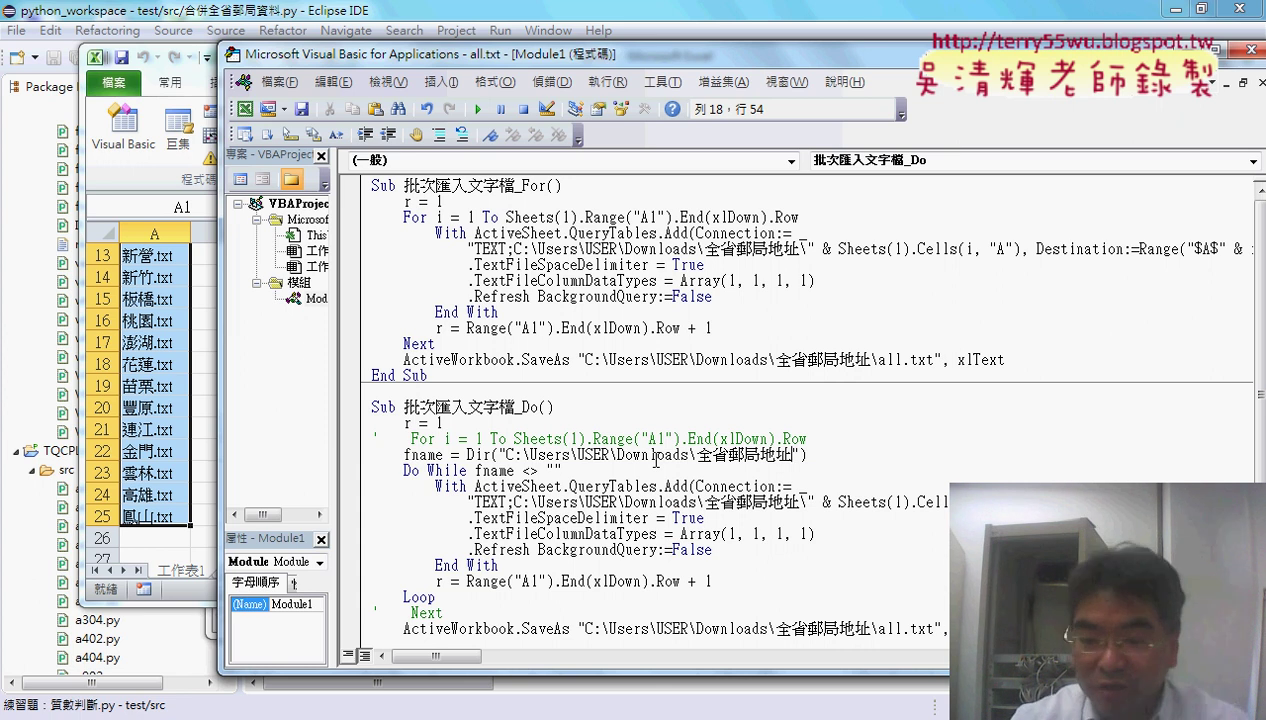
pyautogui.write('\\')
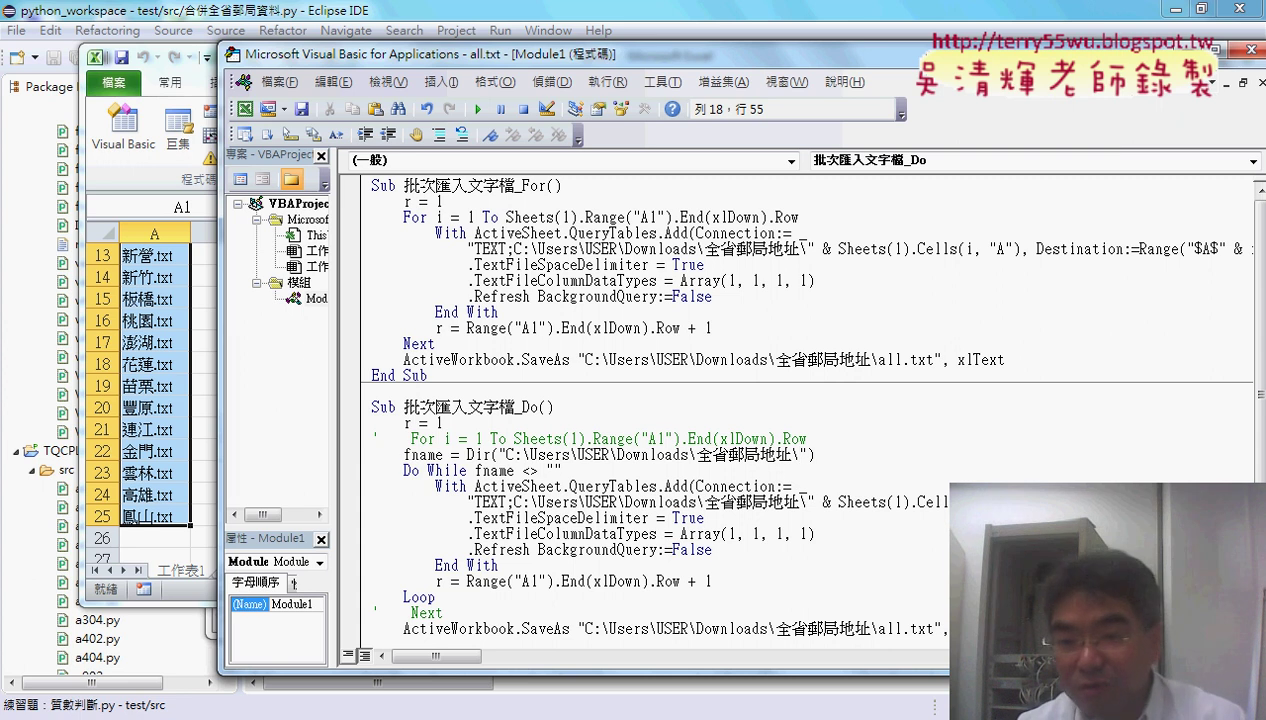
pyautogui.moveTo(803, 455); pyautogui.dragTo(791, 455)
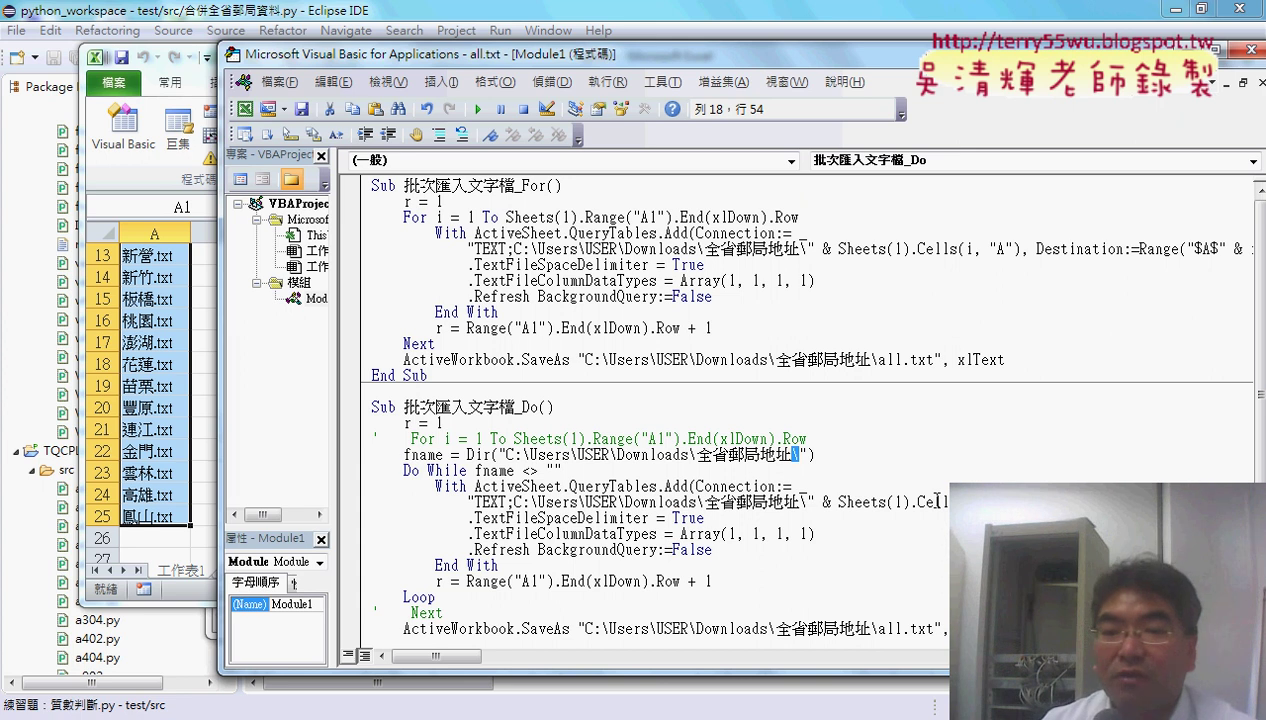
pyautogui.moveTo(806, 455); pyautogui.dragTo(498, 455)
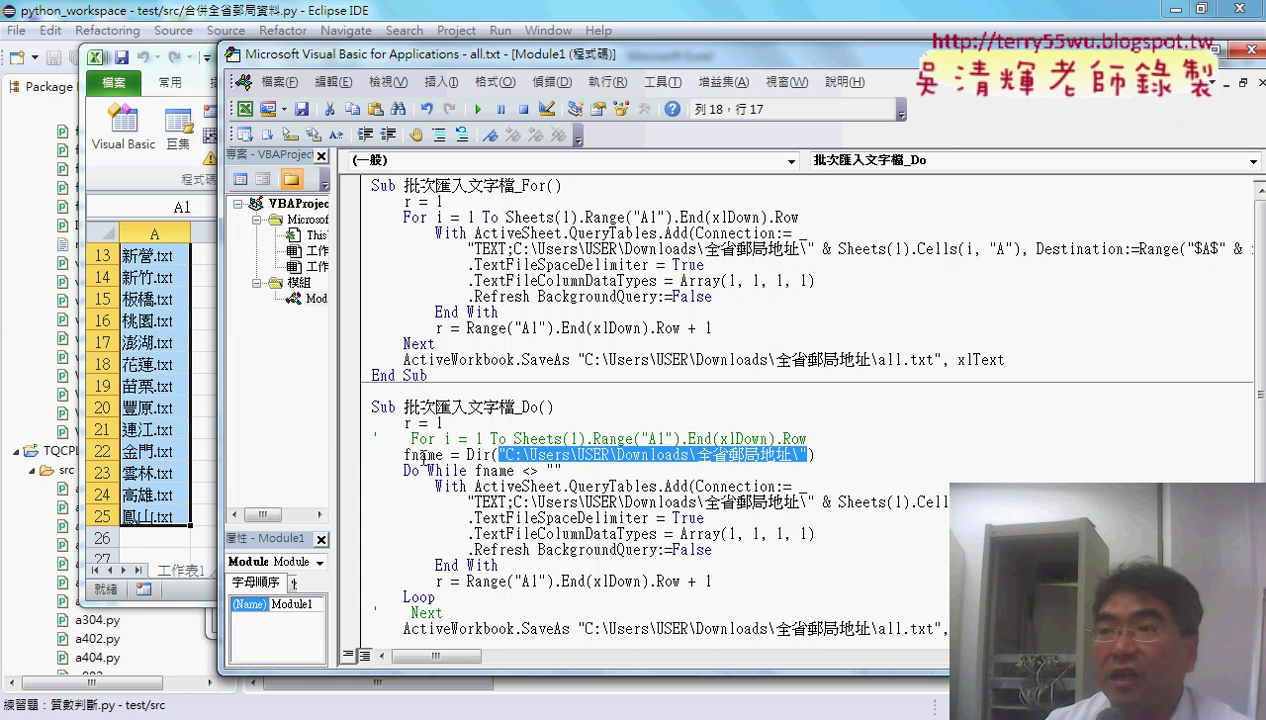
# Replace Sheets(1).Cells(i, "A") in the Do macro's connection string with fname
pyautogui.scroll(-1, 535, 510)
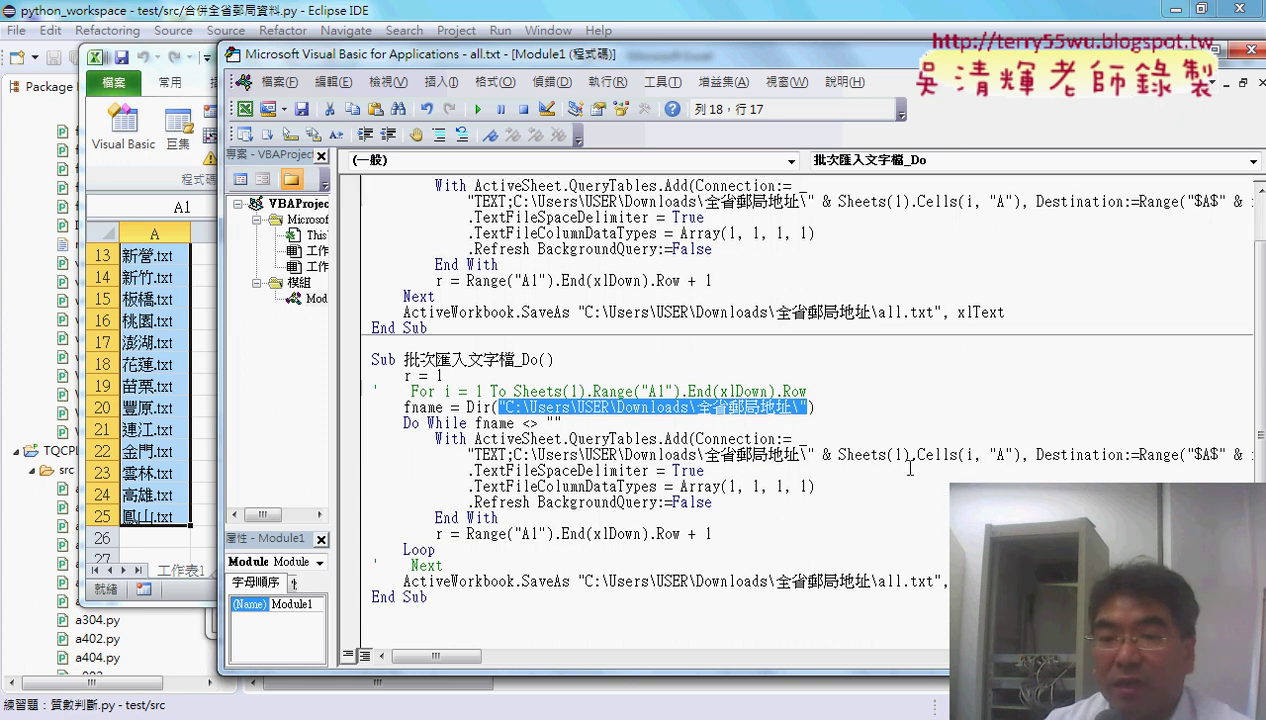
pyautogui.moveTo(1013, 455); pyautogui.dragTo(838, 455)
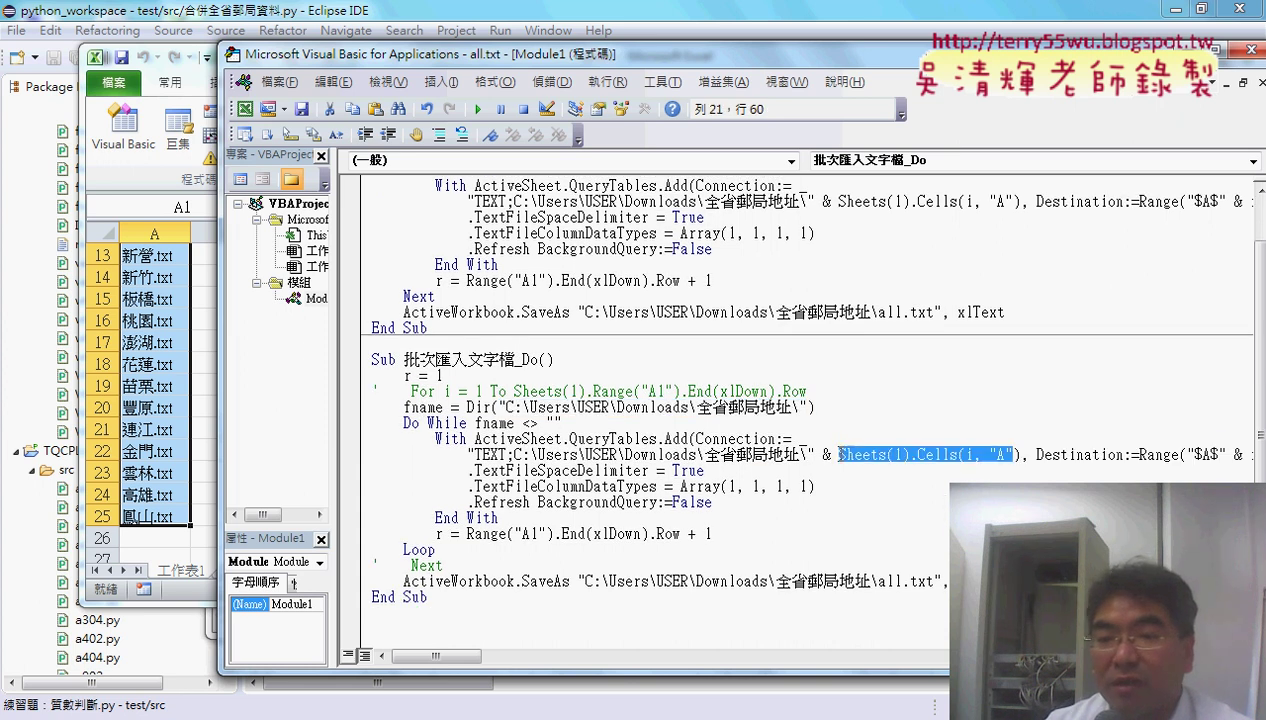
pyautogui.press('Delete')
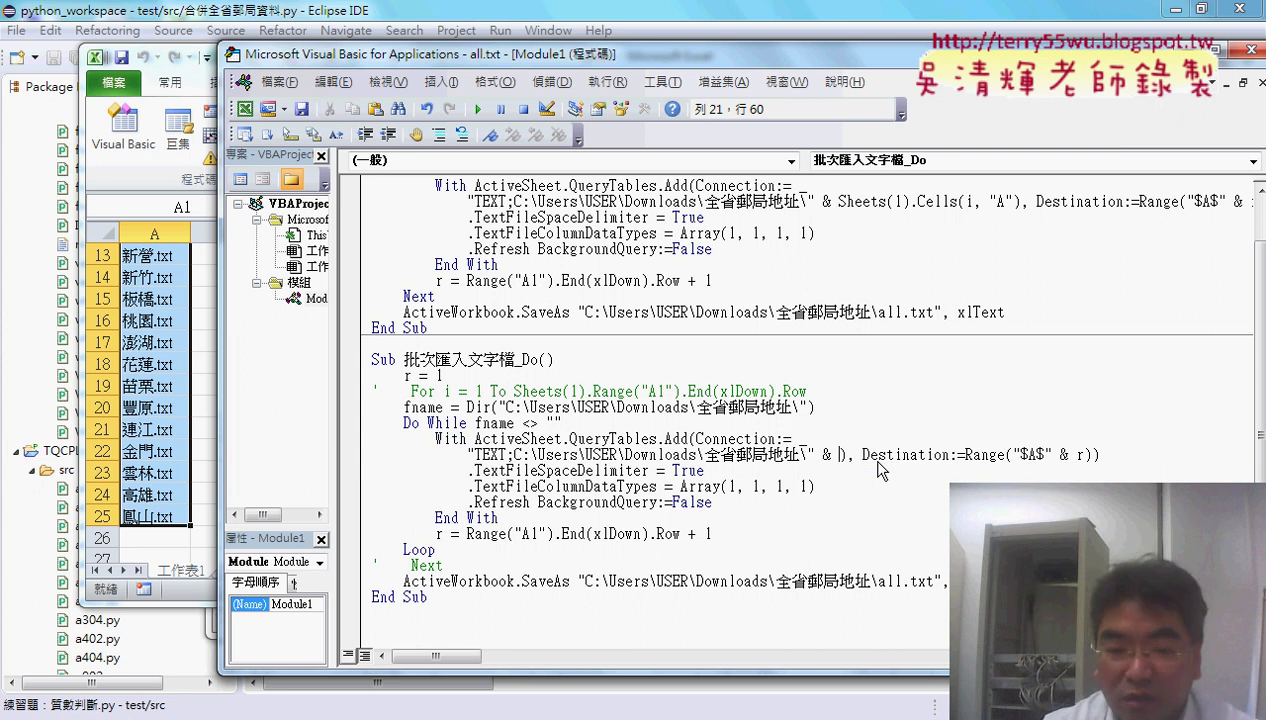
pyautogui.write('fn')
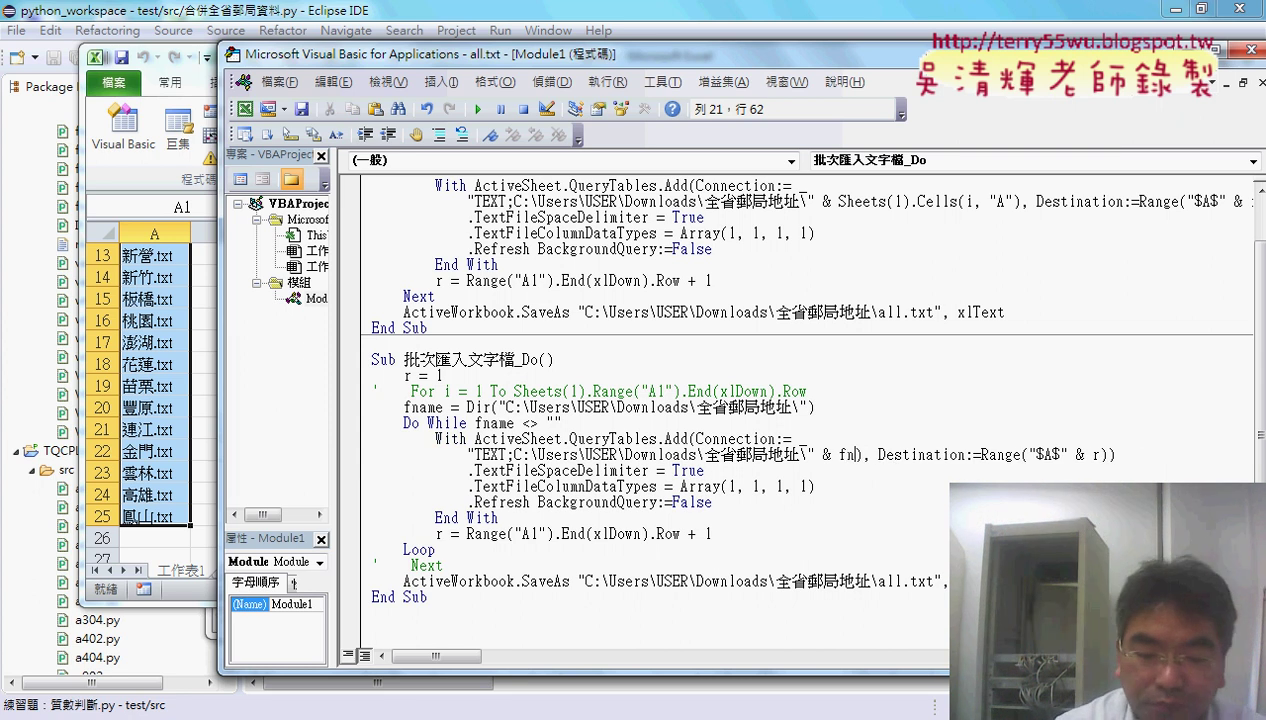
pyautogui.write('ame')
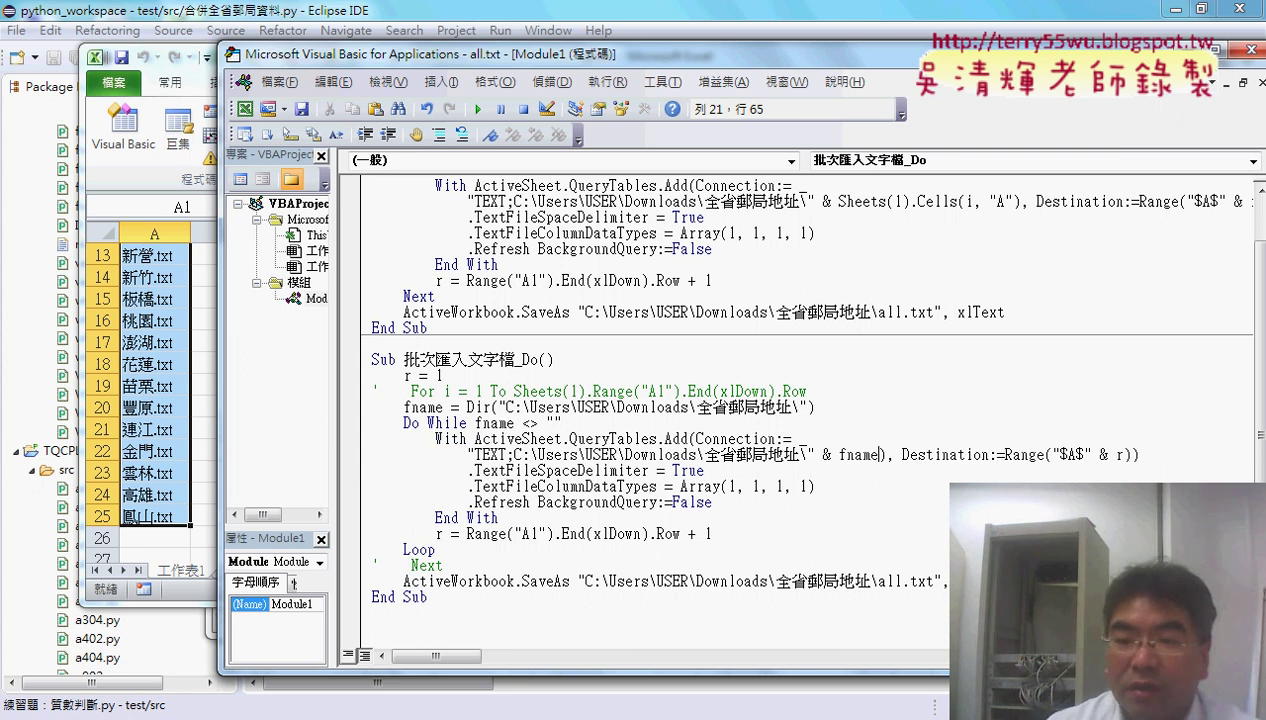
pyautogui.doubleClick(1119, 455)
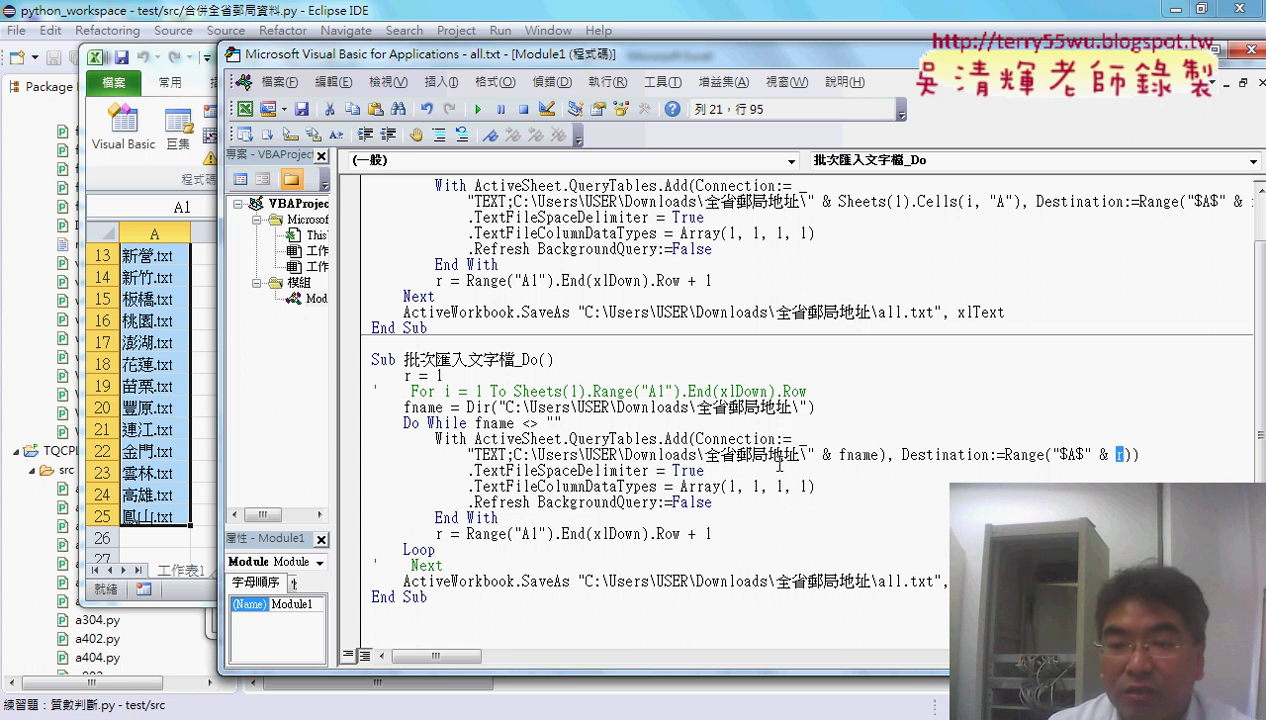
pyautogui.moveTo(878, 455); pyautogui.dragTo(822, 455)
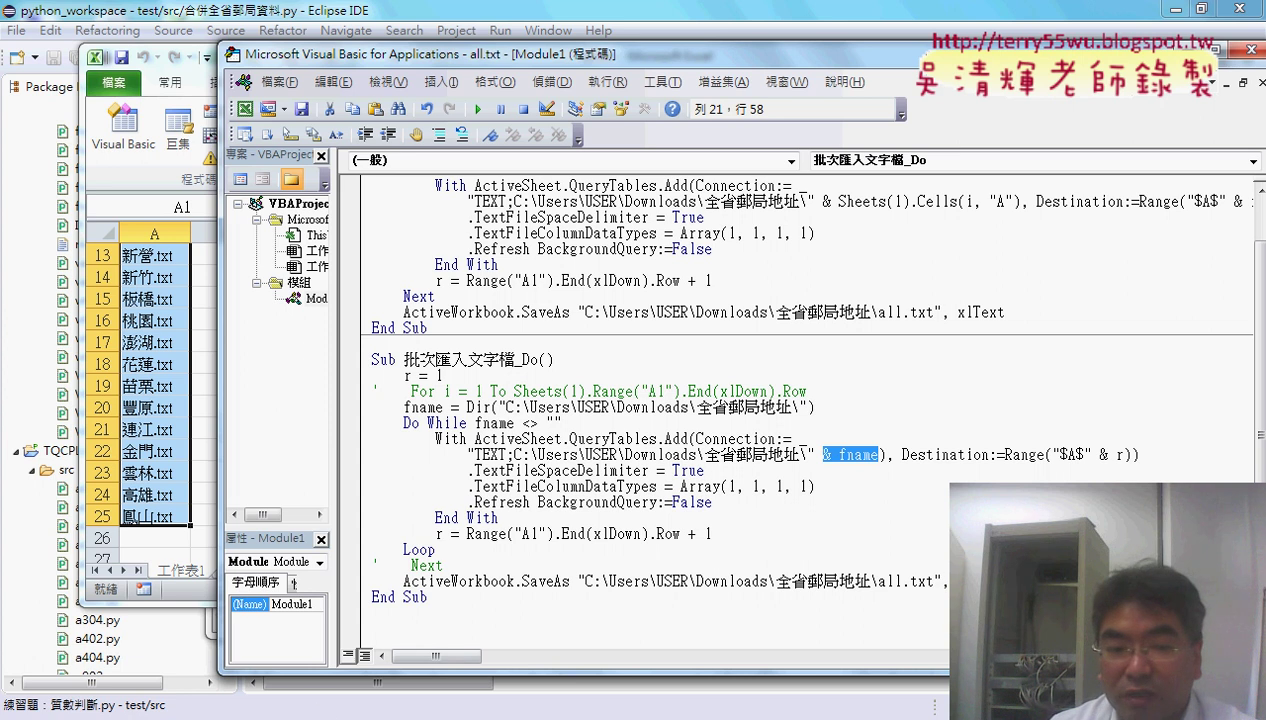
# Look over the 25 txt files in the 全省郵局地址 folder, then return to the VBA editor
pyautogui.click(160, 650)
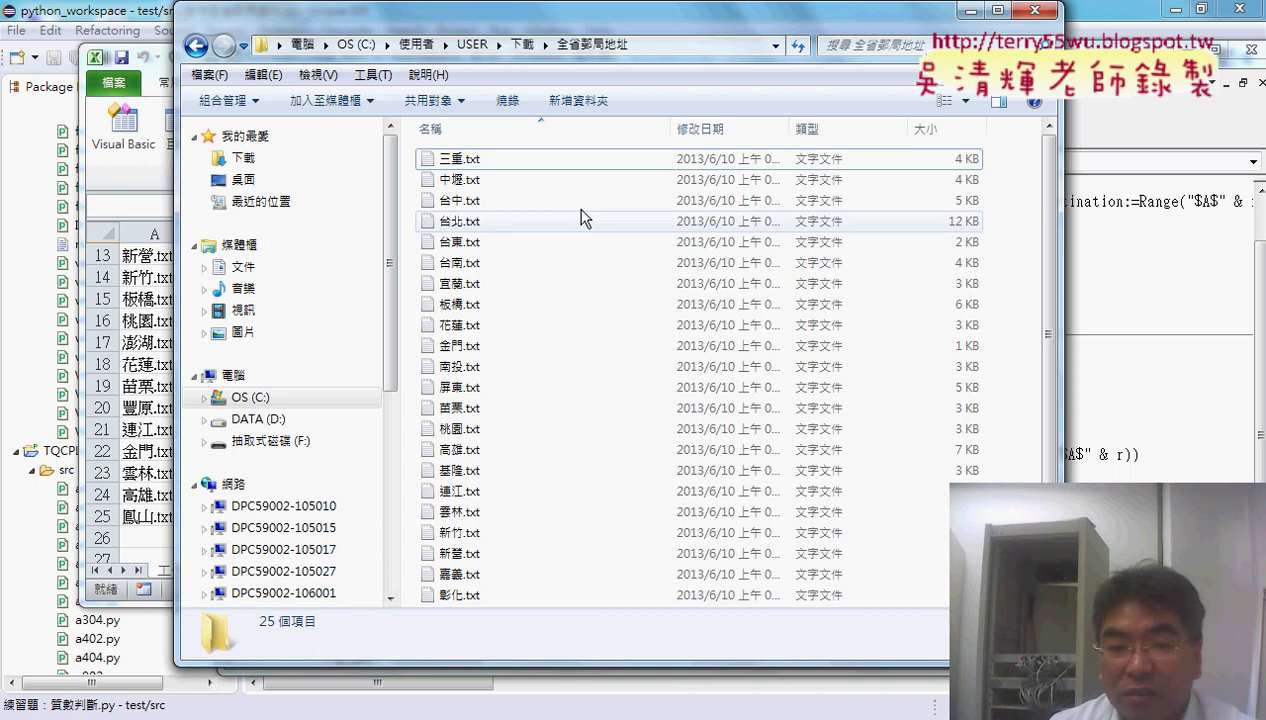
pyautogui.scroll(-1, 678, 415)
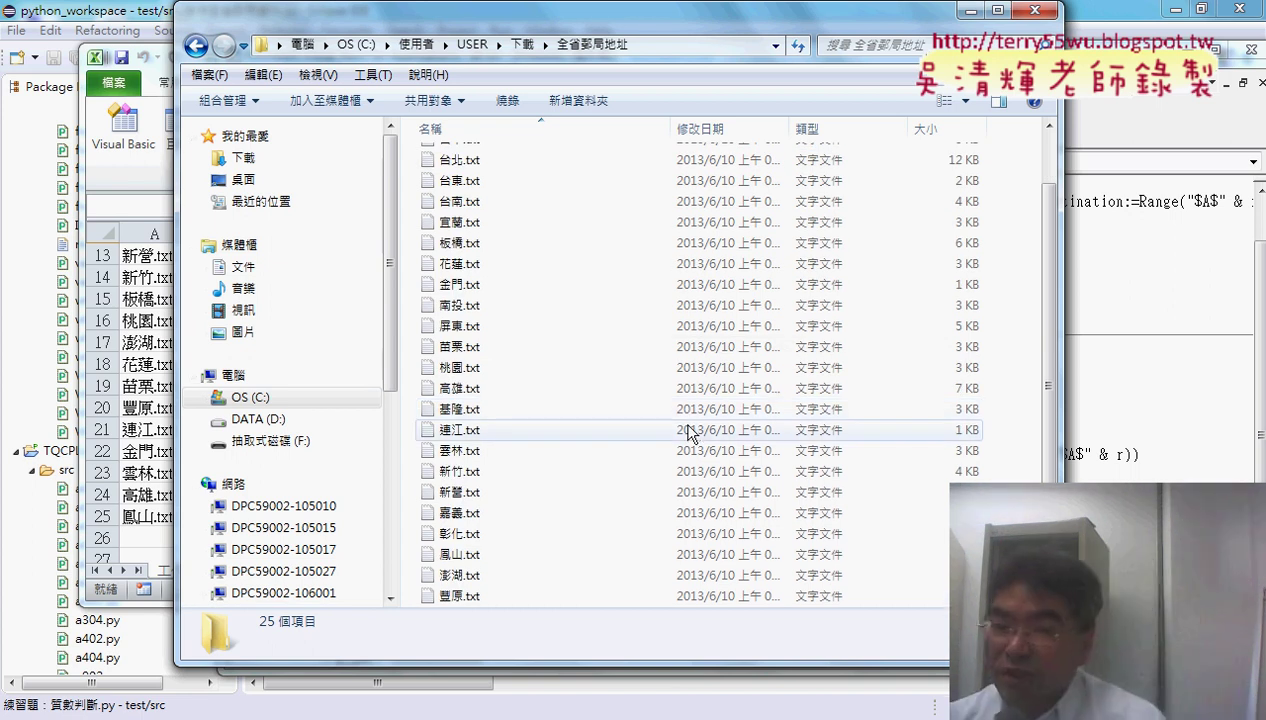
pyautogui.scroll(1, 700, 425)
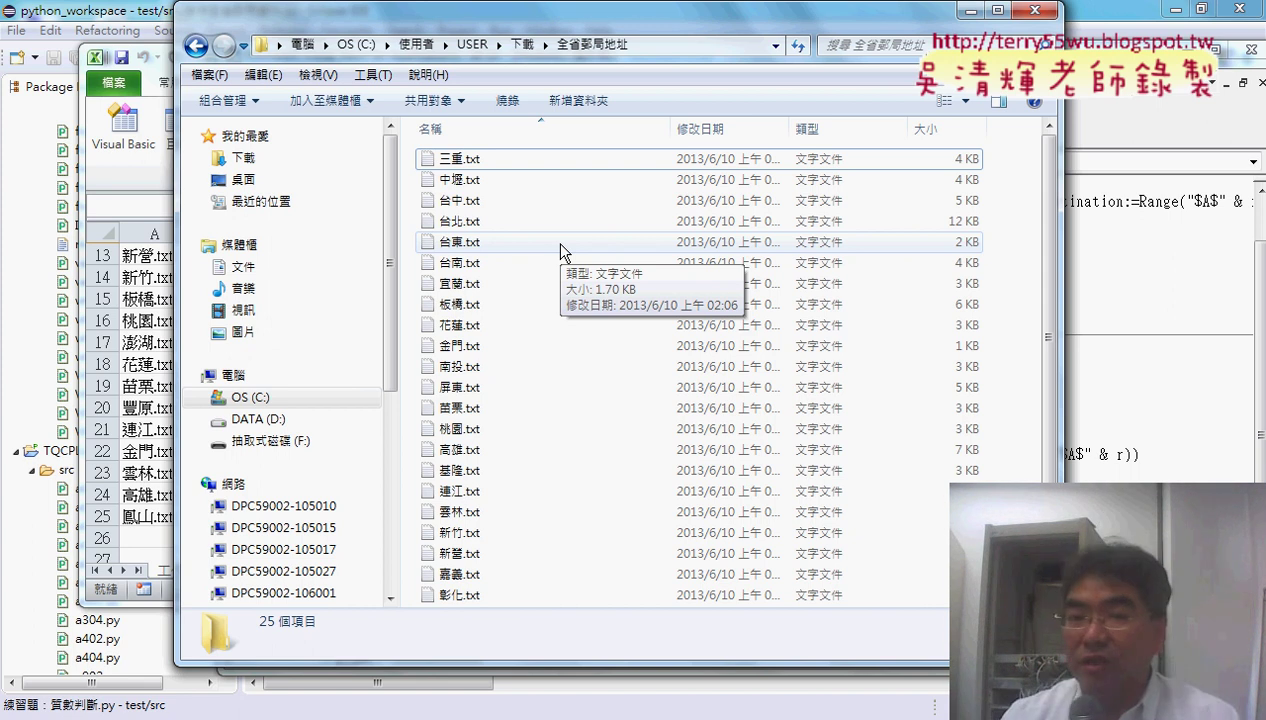
pyautogui.hotkey('alt', 'Tab')
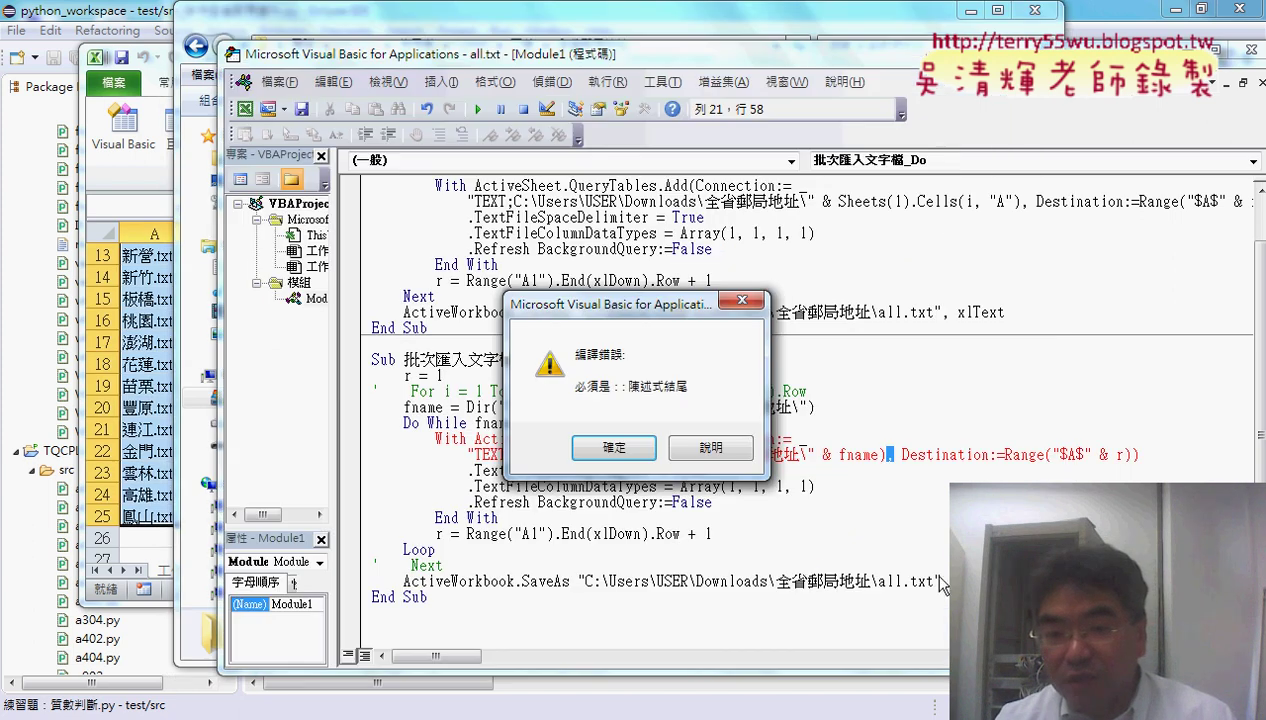
# Dismiss the compile error and undo the save-path and fname edits
pyautogui.click(613, 447)
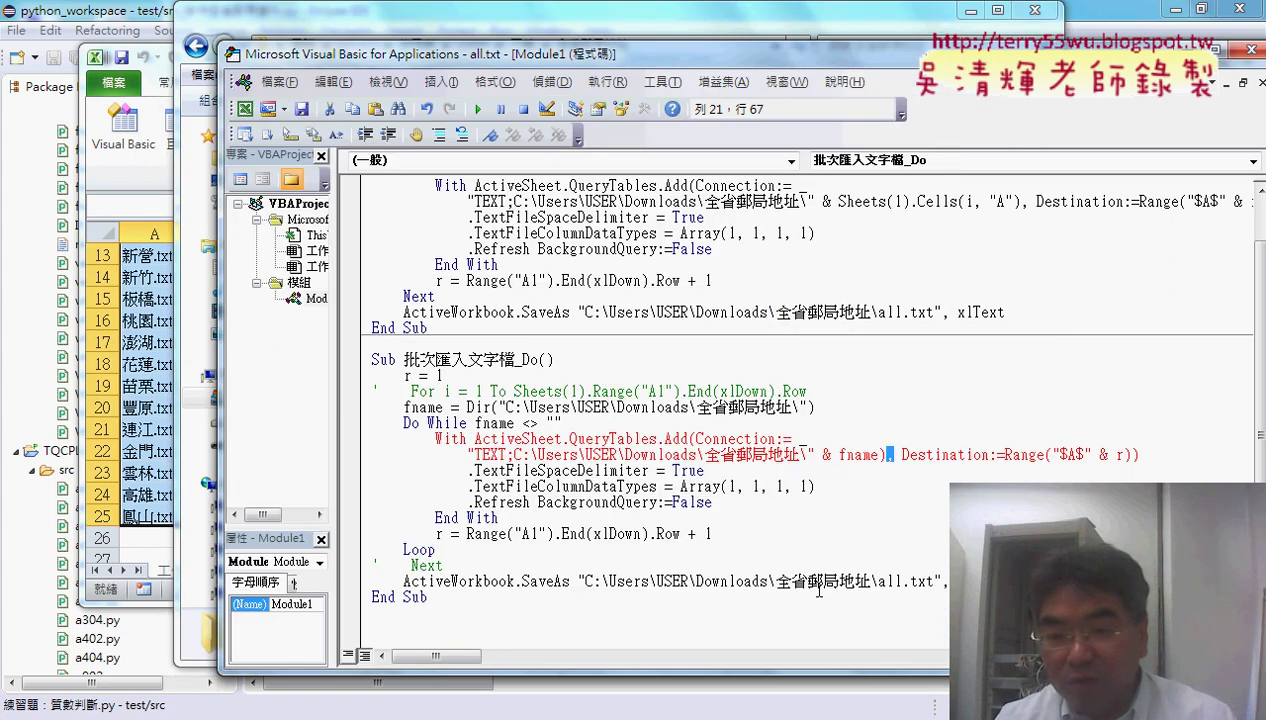
pyautogui.click(855, 588)
pyautogui.moveTo(877, 582); pyautogui.dragTo(785, 585)
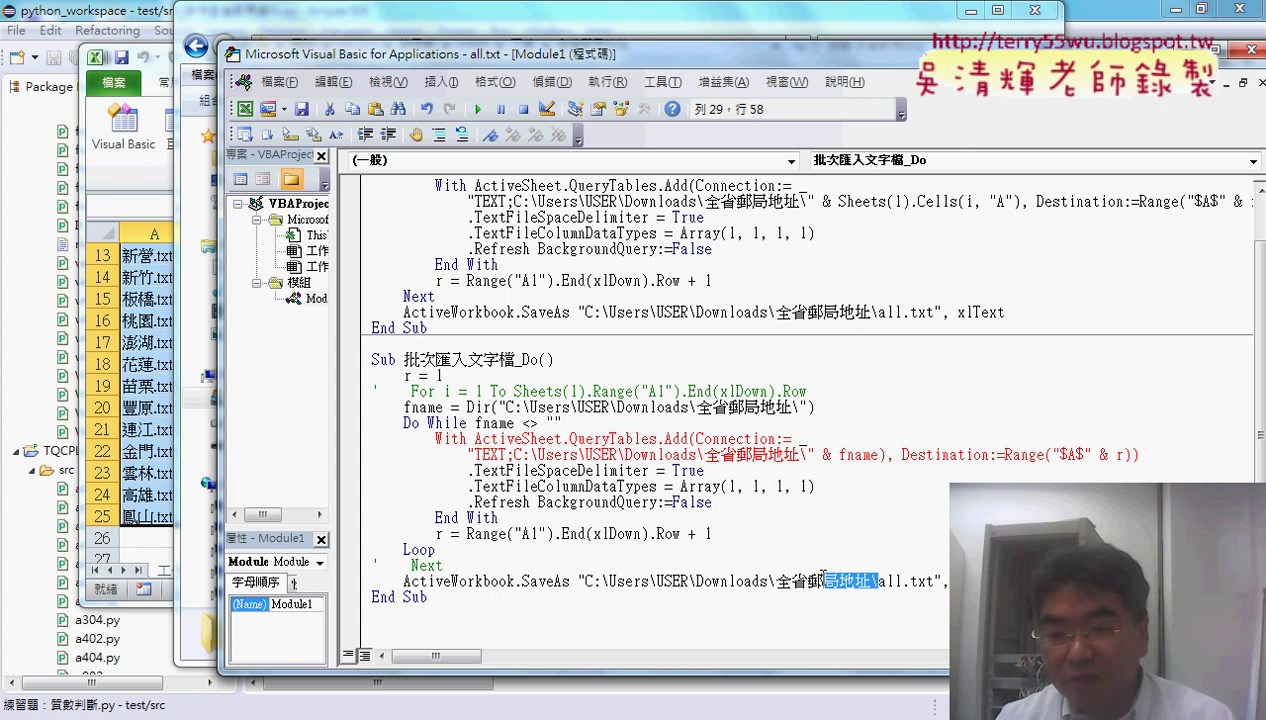
pyautogui.press('Delete')
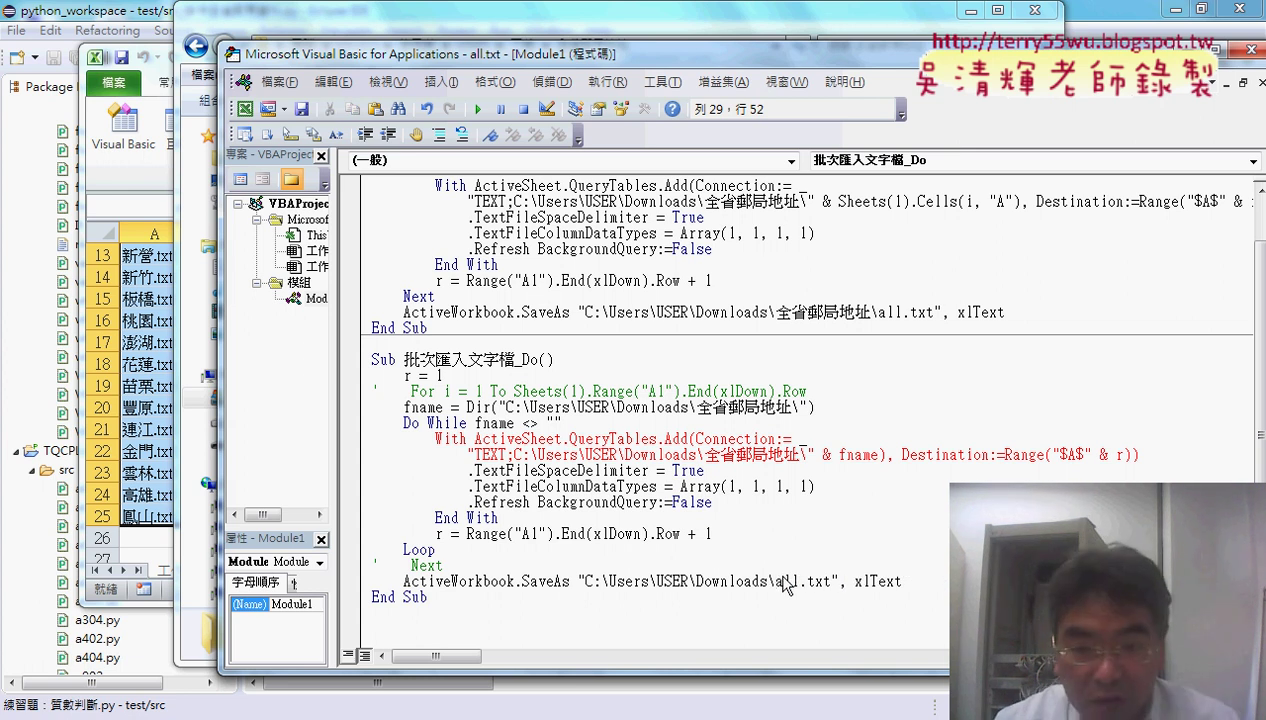
pyautogui.click(731, 458)
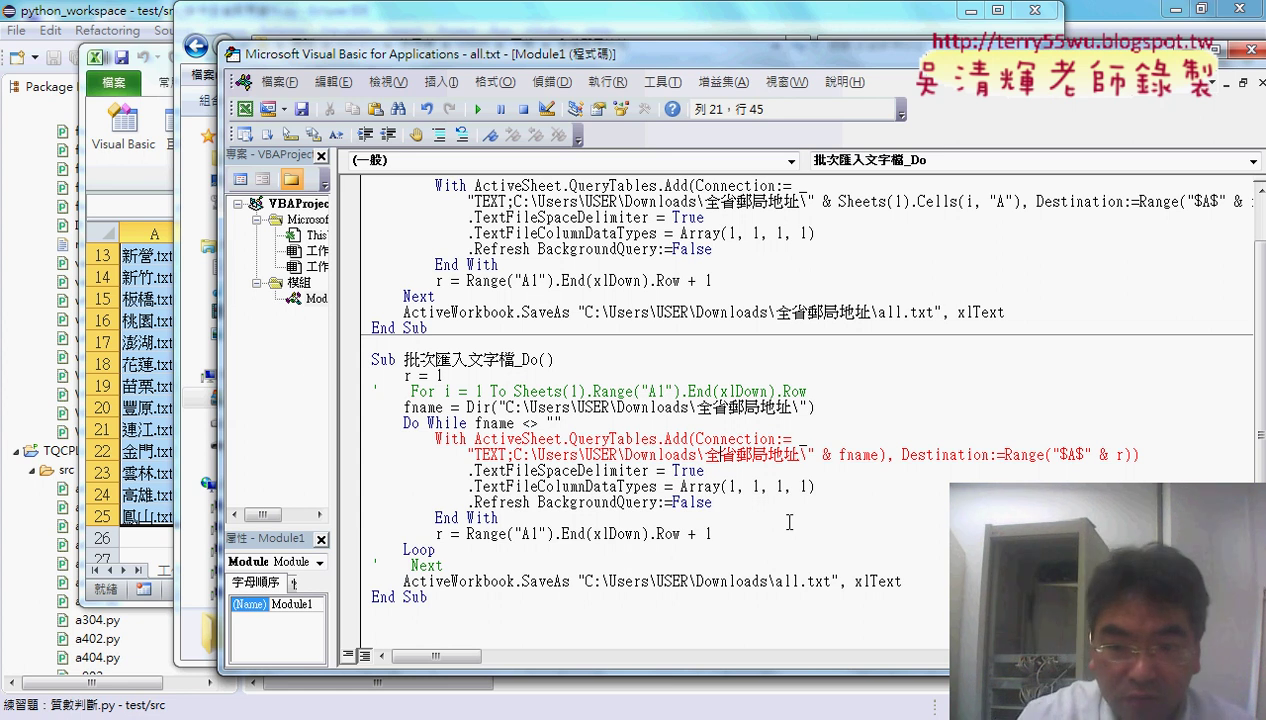
pyautogui.hotkey('ctrl', 'z')
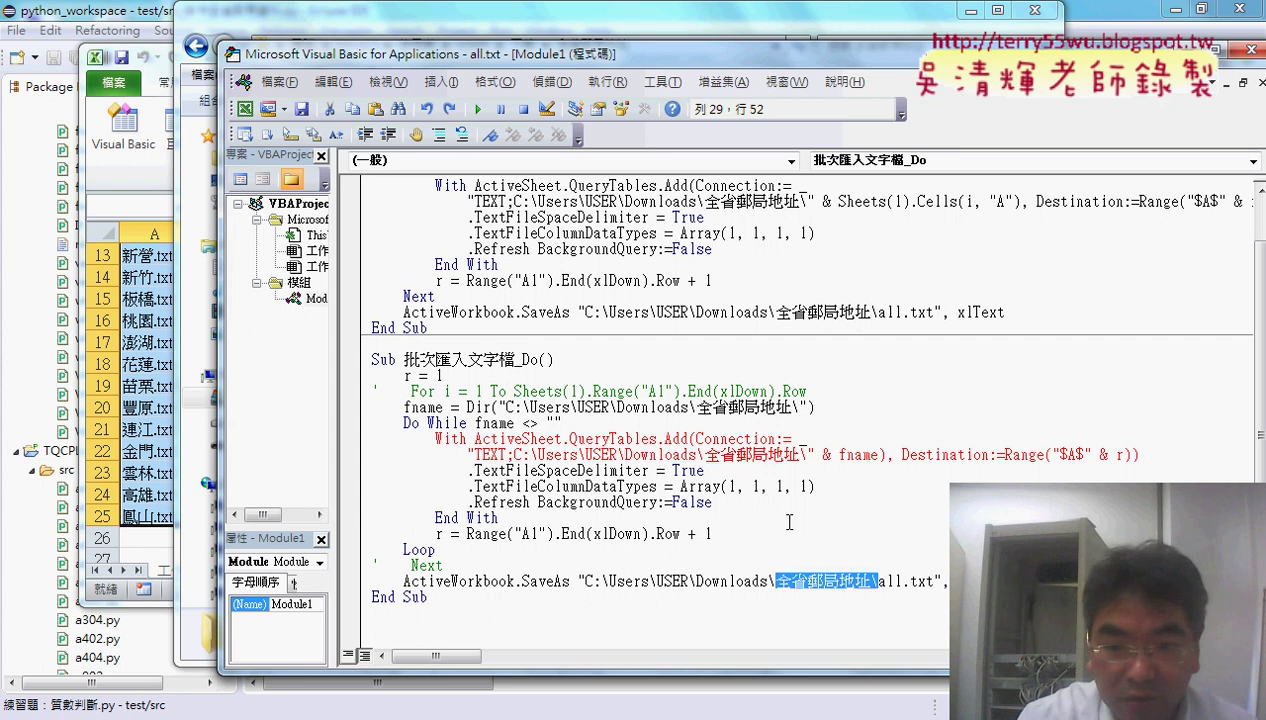
pyautogui.hotkey('ctrl', 'z')
pyautogui.hotkey('ctrl', 'z')
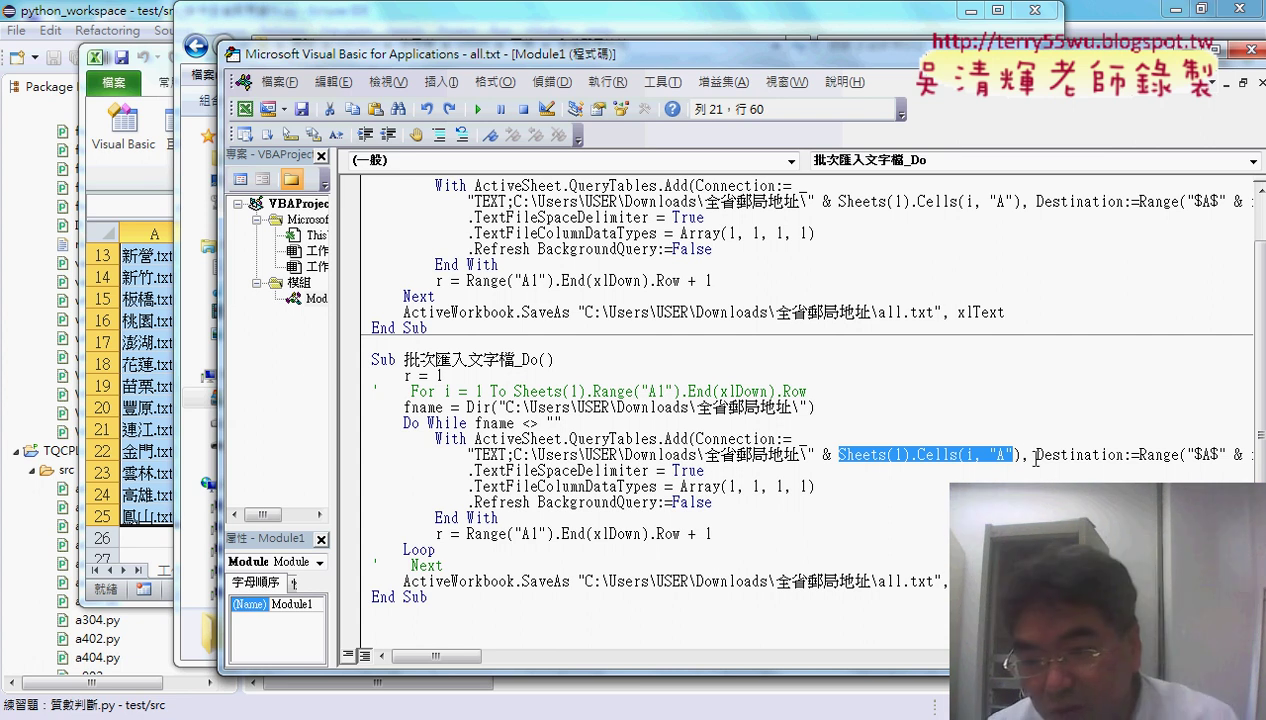
# Swap Sheets(1).Cells(i, "A") for fname, save to Downloads\all.txt, and run the macro
pyautogui.moveTo(1020, 455); pyautogui.dragTo(838, 455)
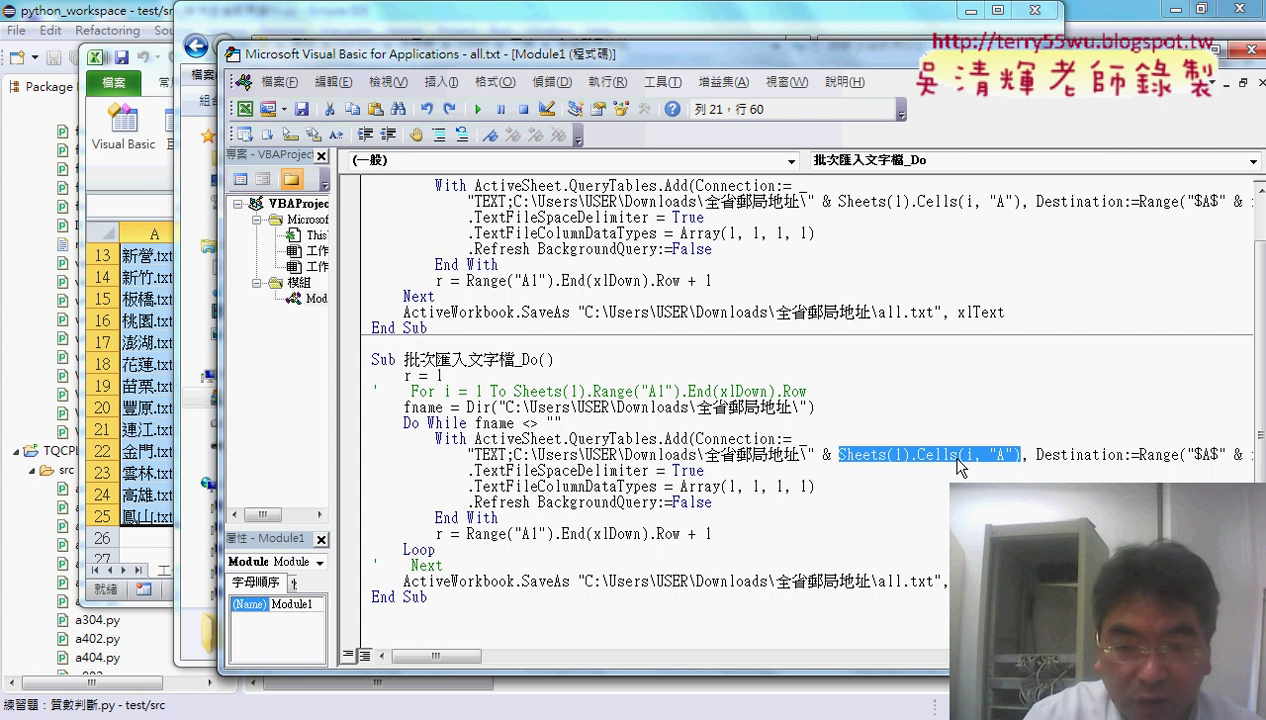
pyautogui.write('fn')
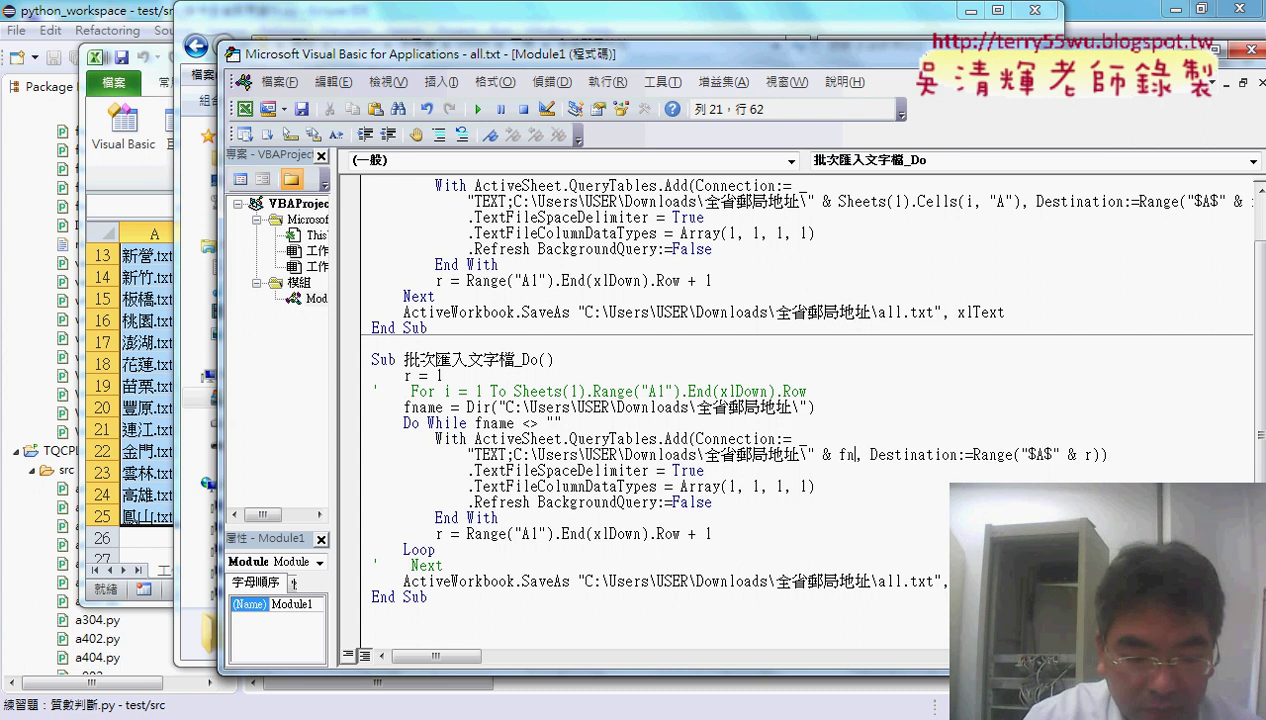
pyautogui.write('ame')
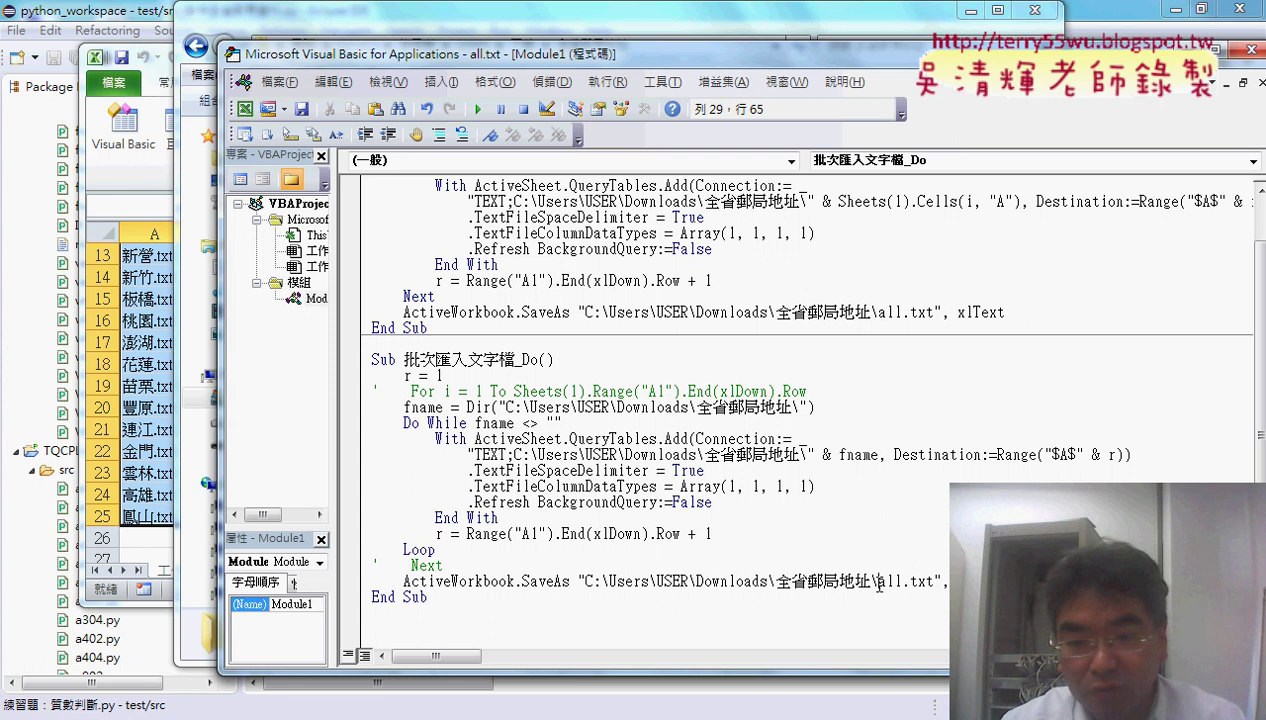
pyautogui.moveTo(879, 583); pyautogui.dragTo(777, 583)
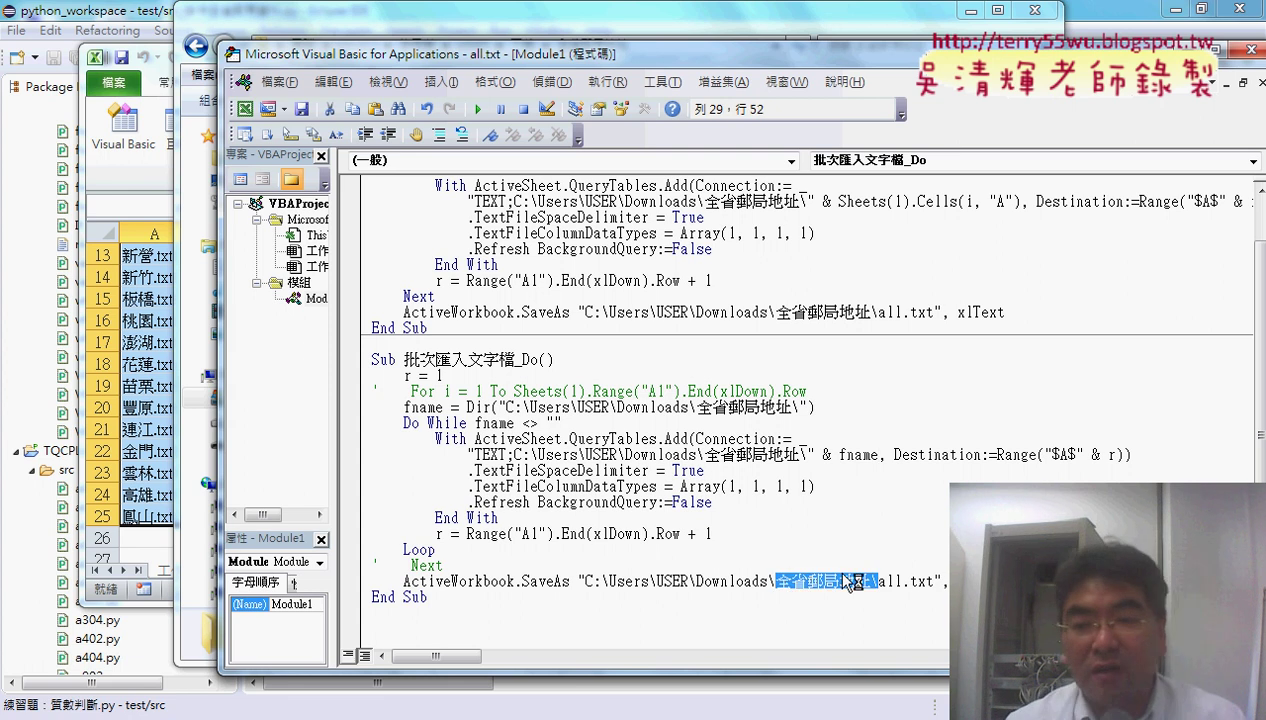
pyautogui.press('Delete')
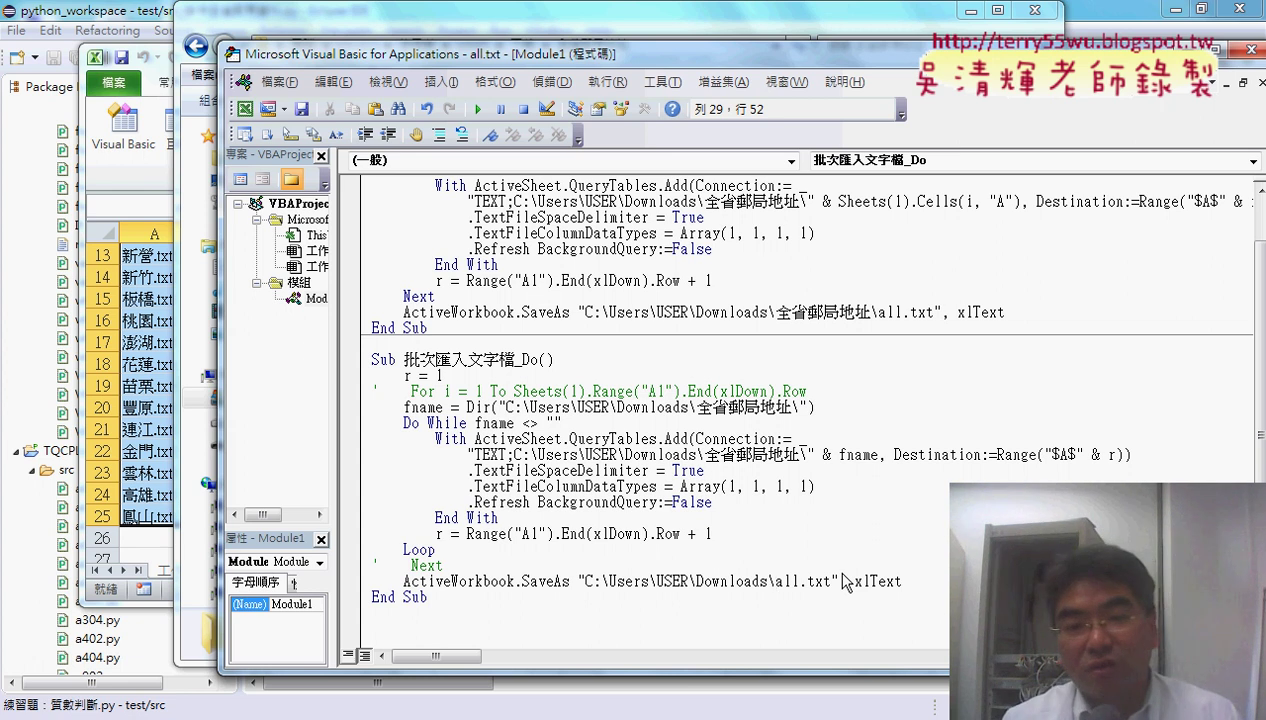
pyautogui.press('F5')
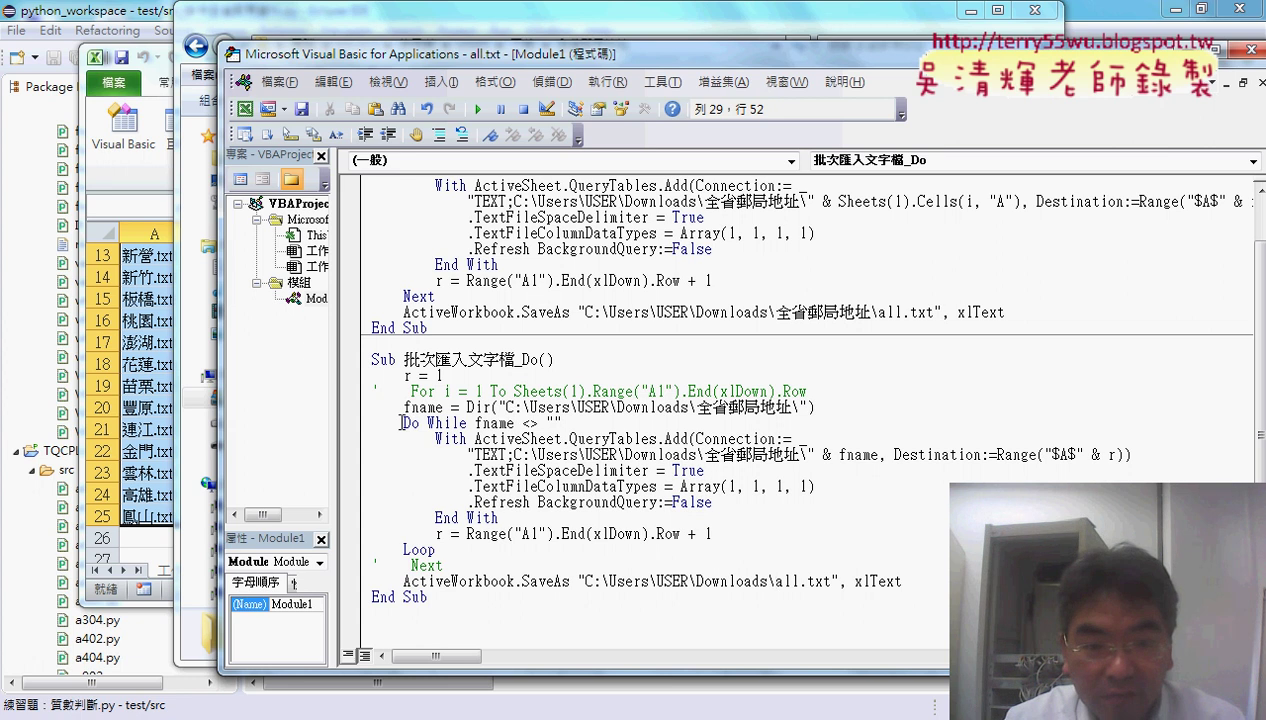
pyautogui.moveTo(403, 423); pyautogui.dragTo(560, 426)
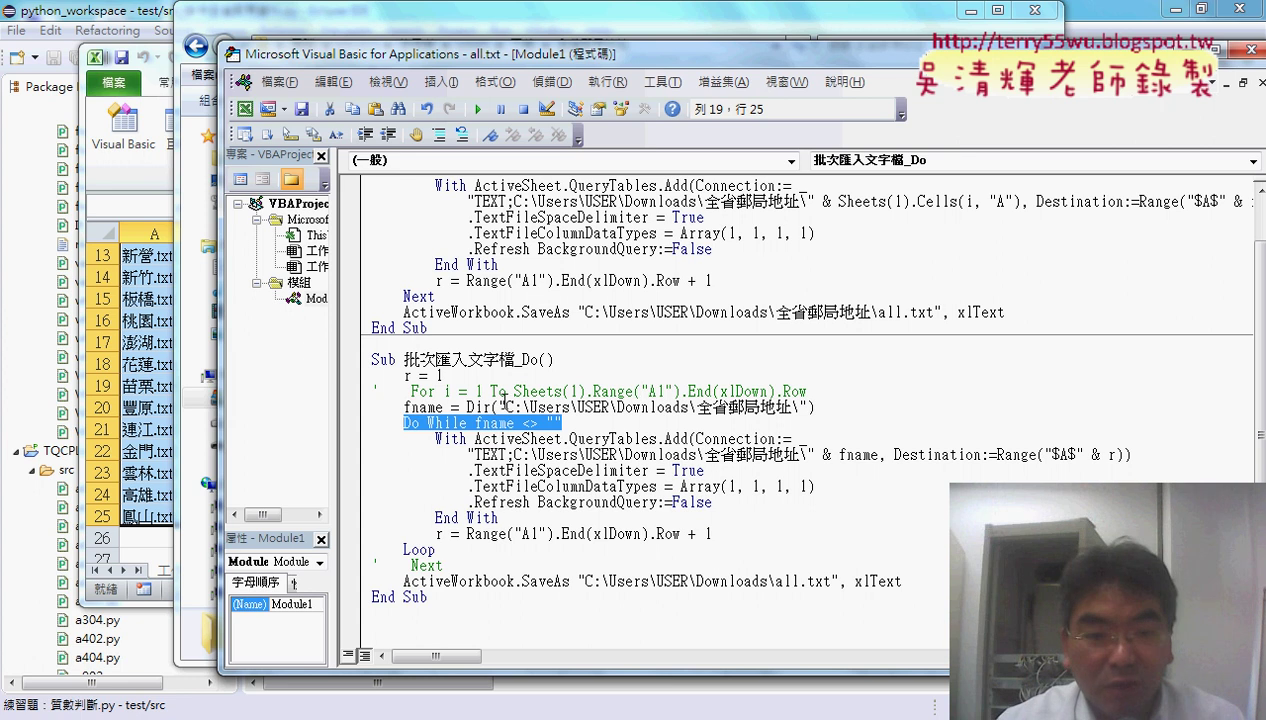
pyautogui.moveTo(466, 407); pyautogui.dragTo(795, 414)
pyautogui.click(805, 413)
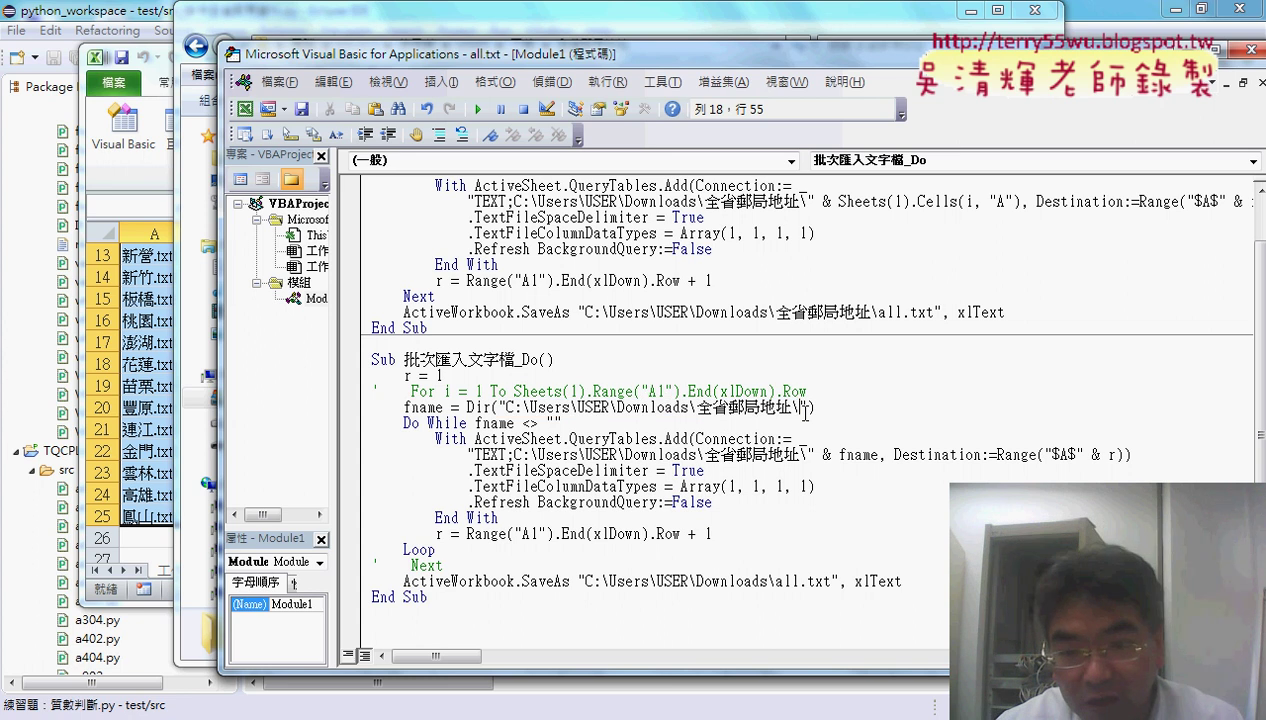
pyautogui.moveTo(801, 408); pyautogui.dragTo(793, 408)
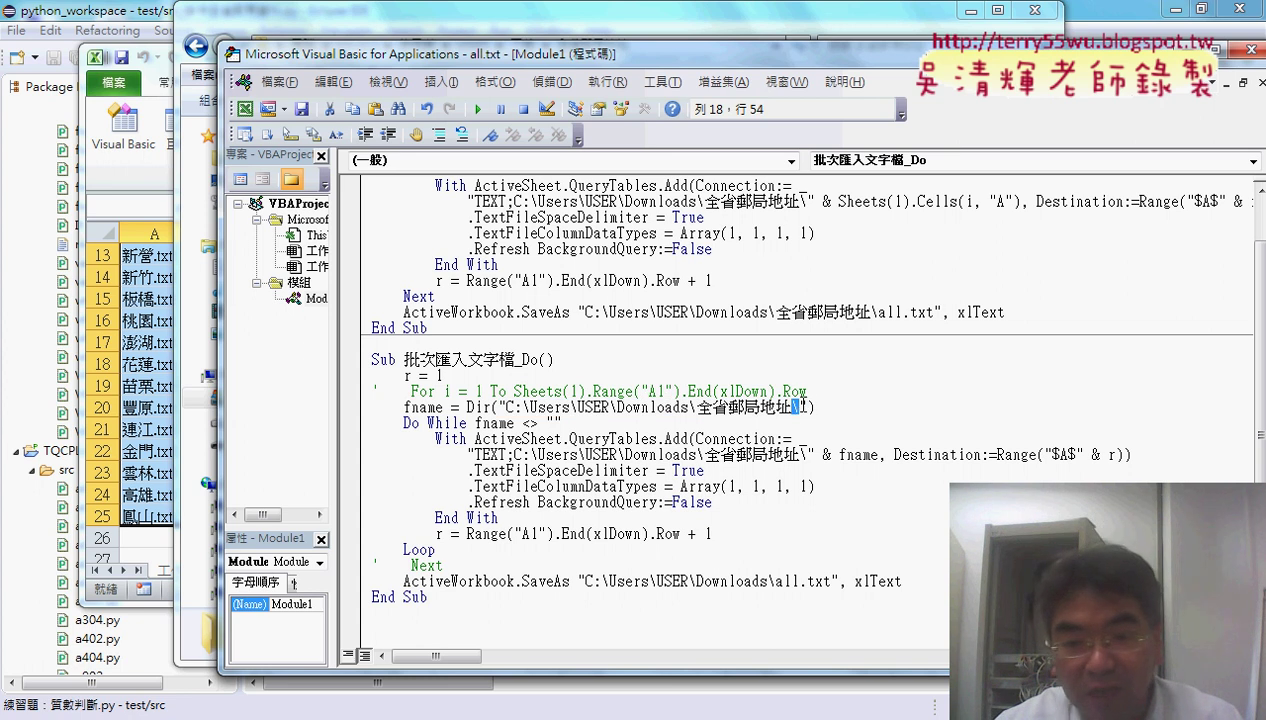
pyautogui.moveTo(812, 406); pyautogui.dragTo(470, 408)
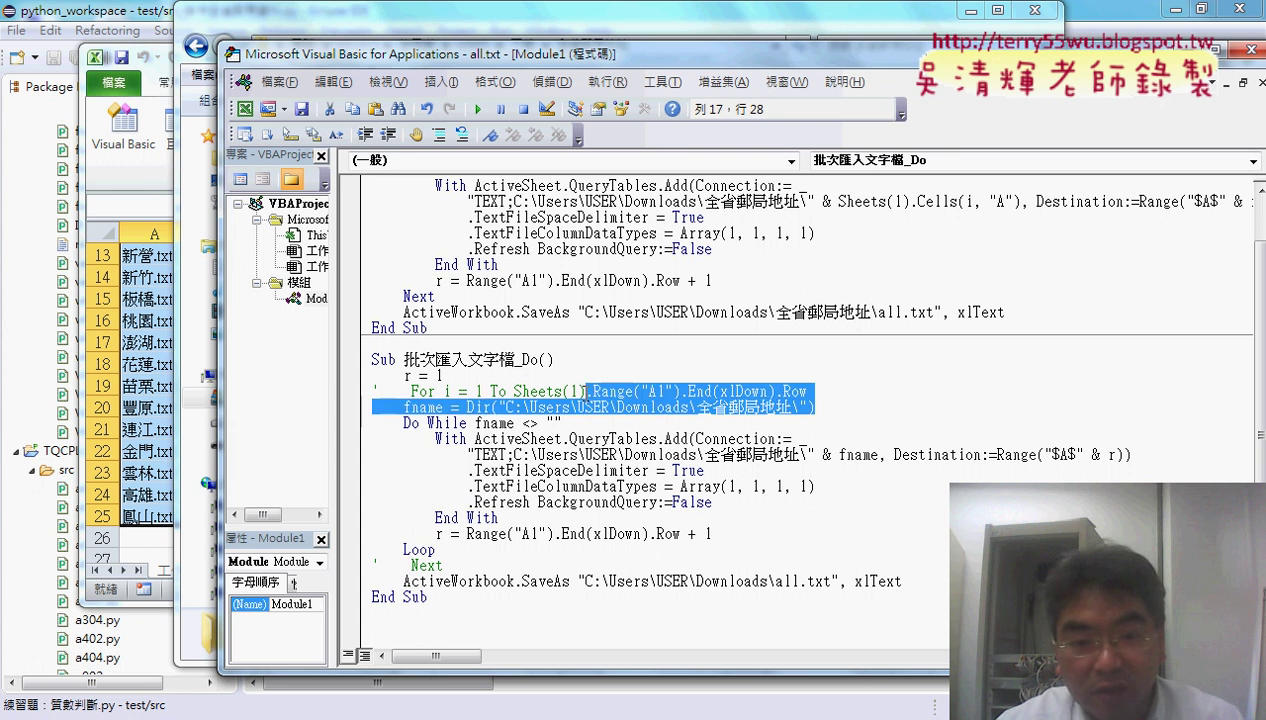
pyautogui.moveTo(562, 423); pyautogui.dragTo(475, 423)
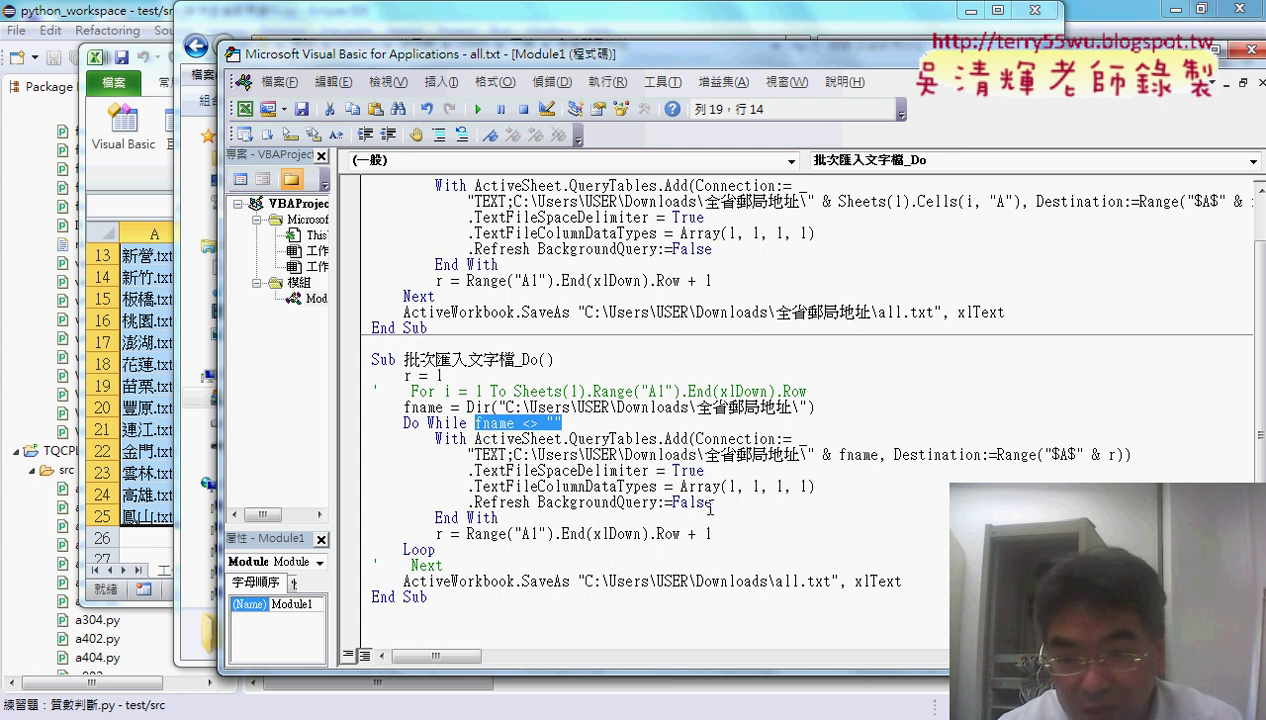
pyautogui.moveTo(870, 453); pyautogui.dragTo(822, 455)
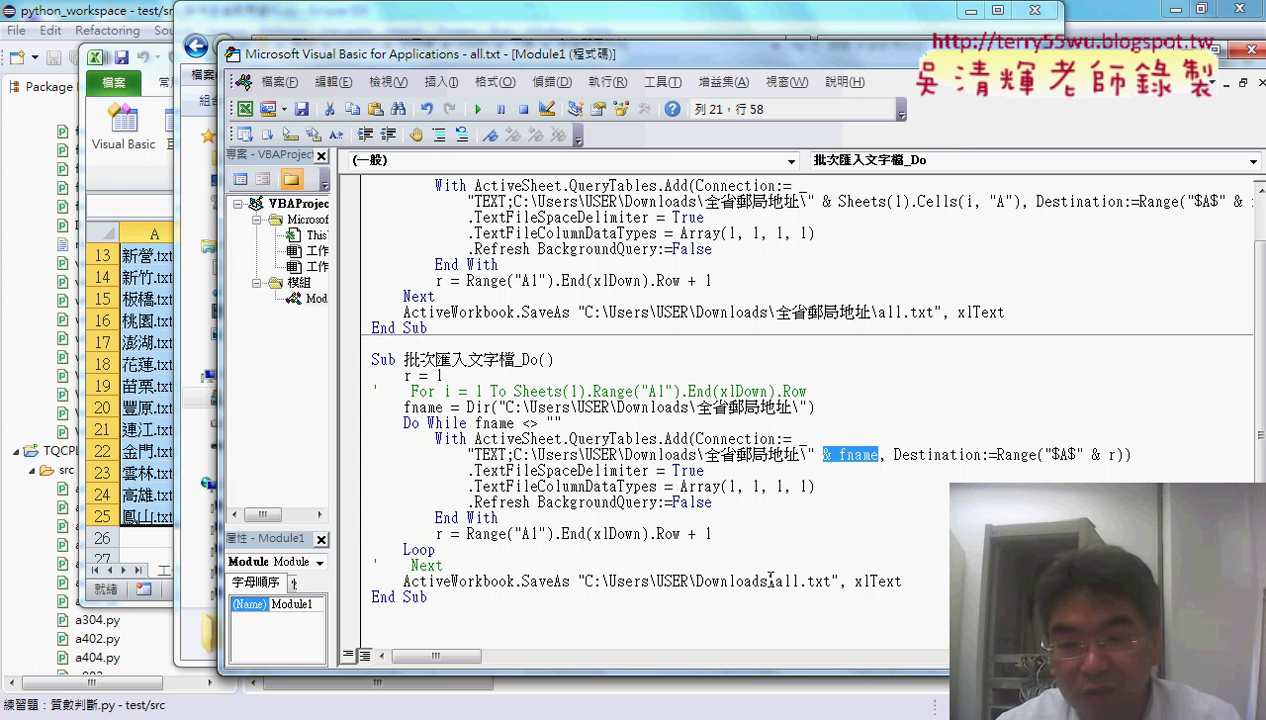
pyautogui.moveTo(907, 581); pyautogui.dragTo(776, 581)
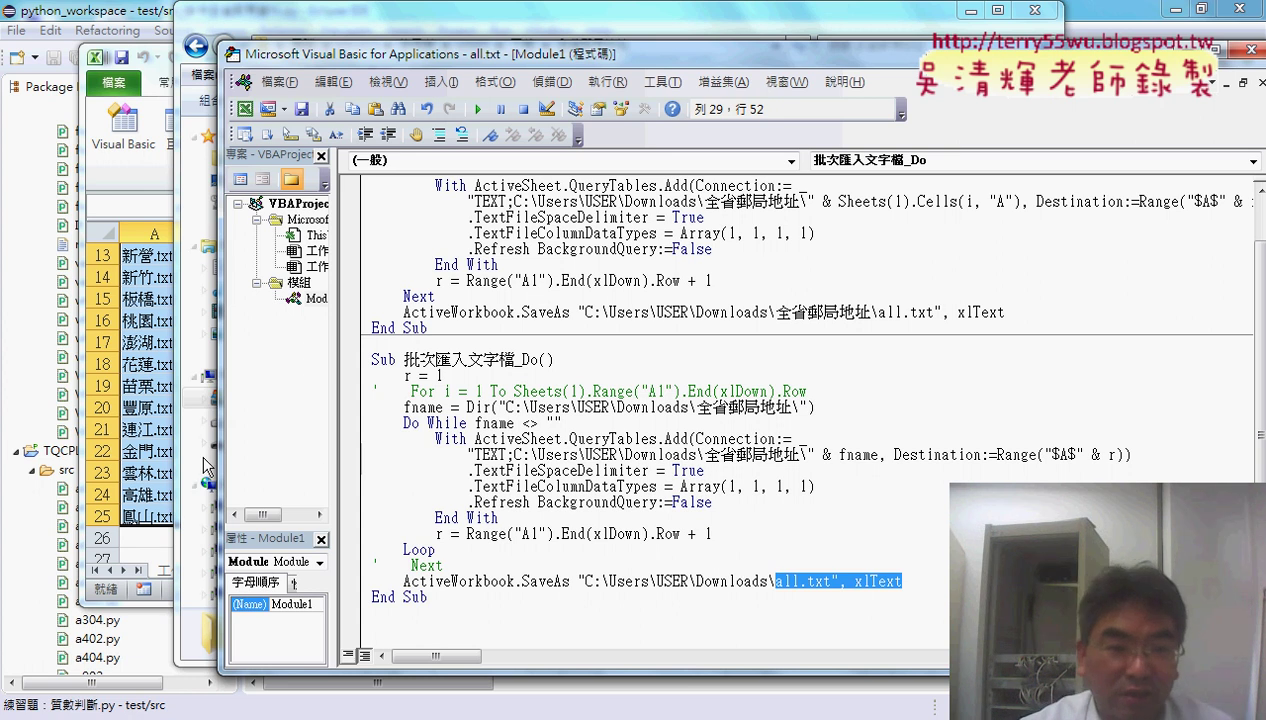
# Clear the file names from A1:A25 in Excel and return to the Do macro's code
pyautogui.click(150, 430)
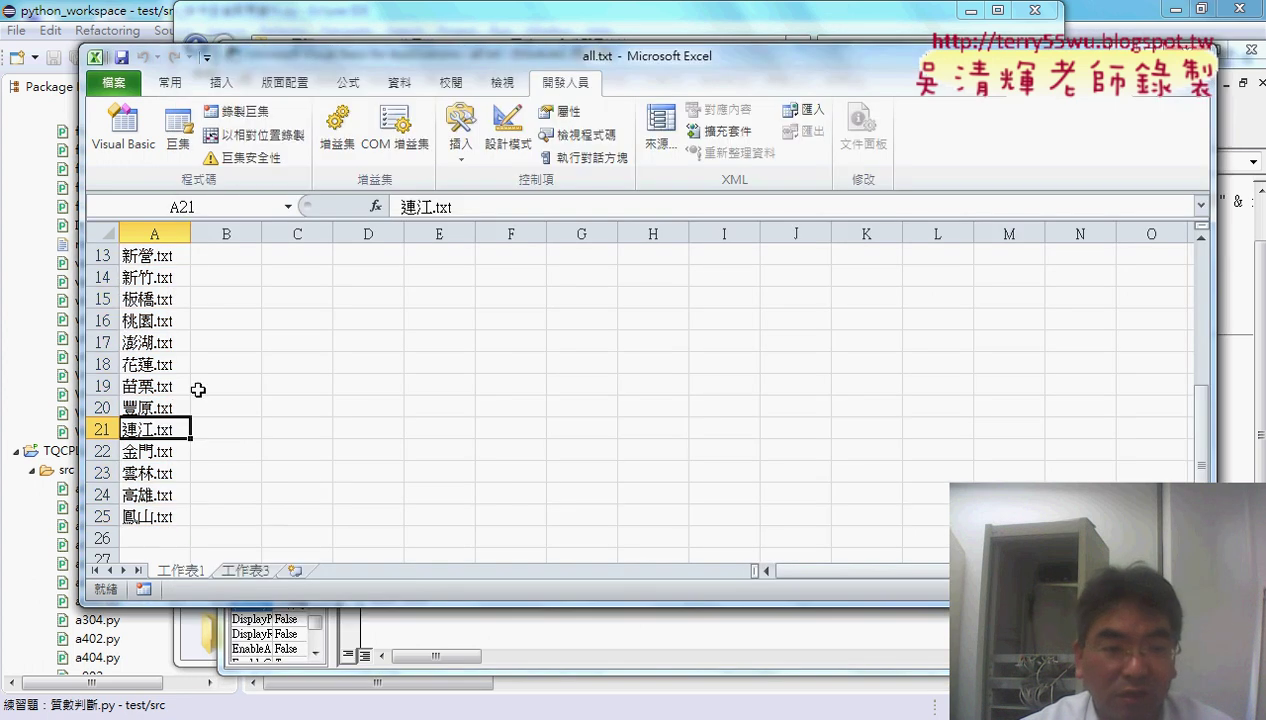
pyautogui.moveTo(160, 516); pyautogui.dragTo(167, 107)
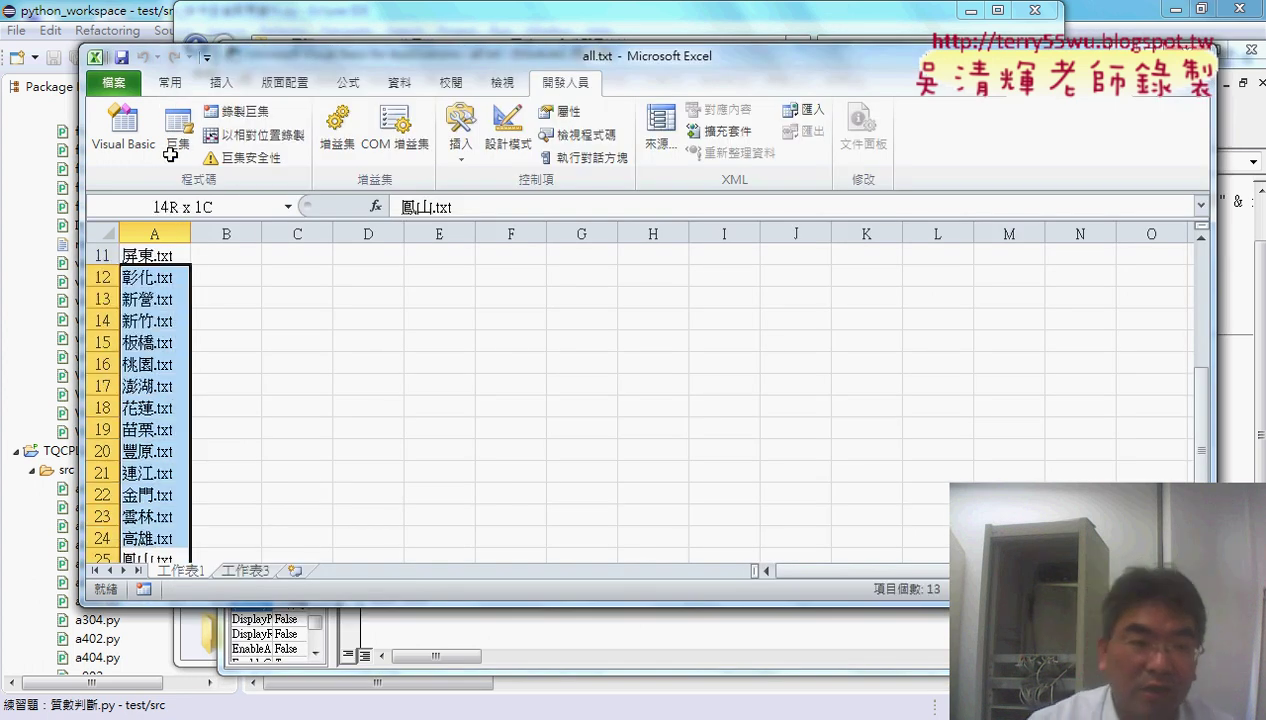
pyautogui.press('Delete')
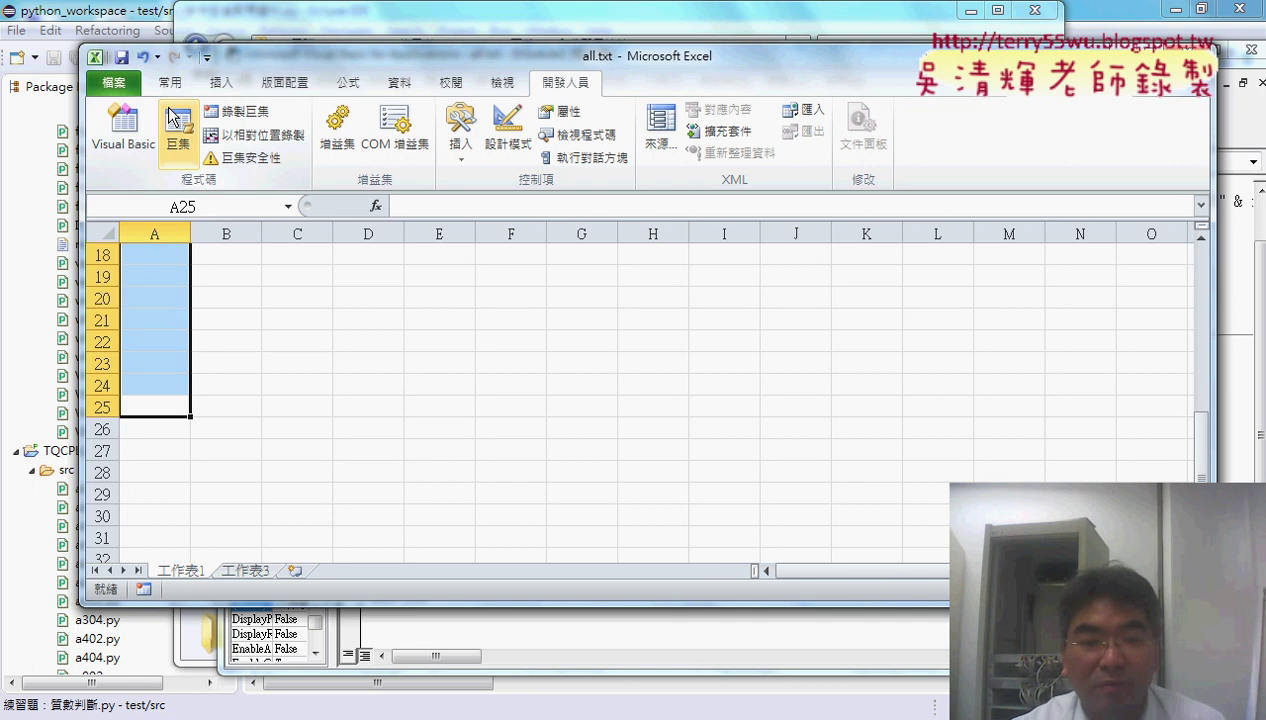
pyautogui.hotkey('alt', 'F11')
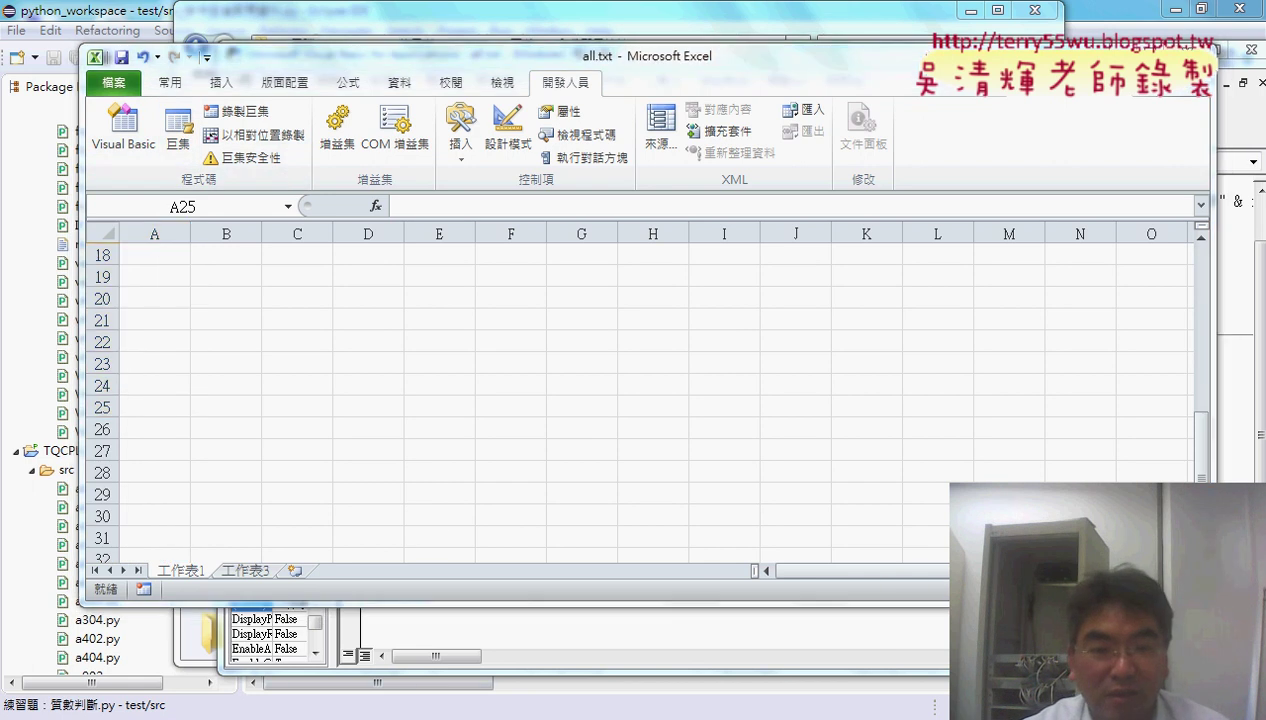
pyautogui.click(559, 367)
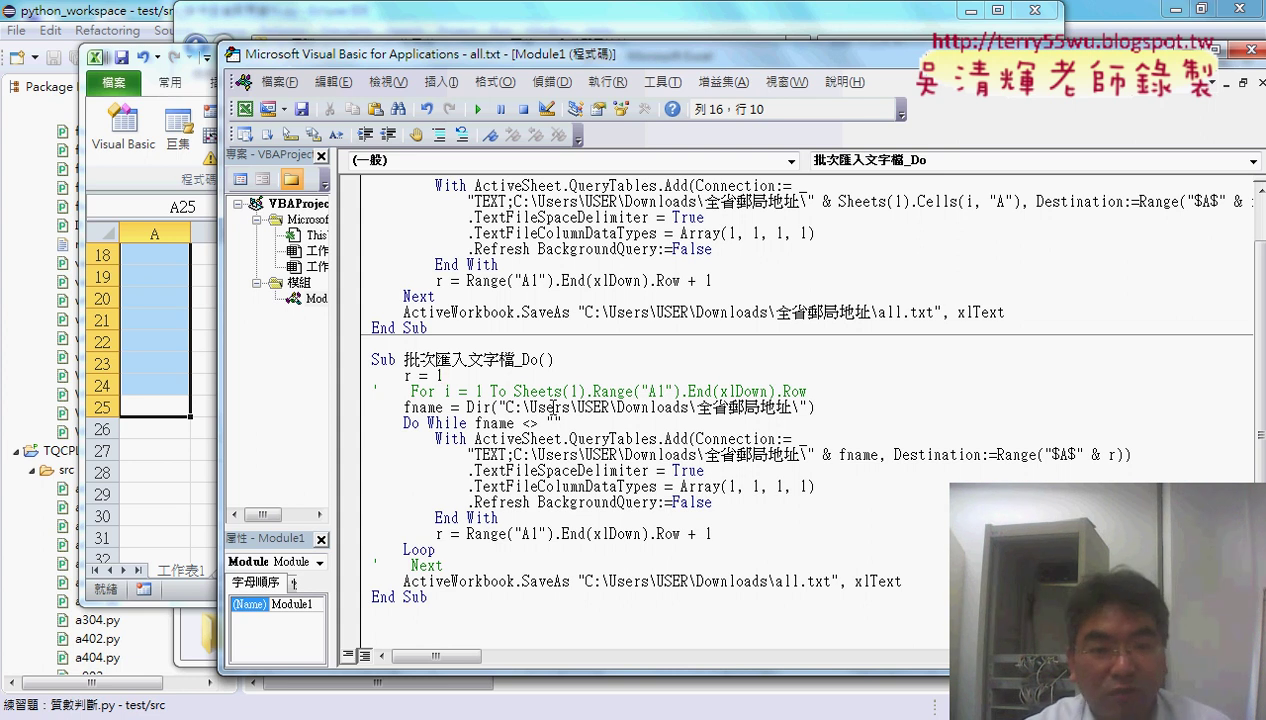
# Set a breakpoint on fname = Dir, run the macro and step past it with F8
pyautogui.click(352, 408)
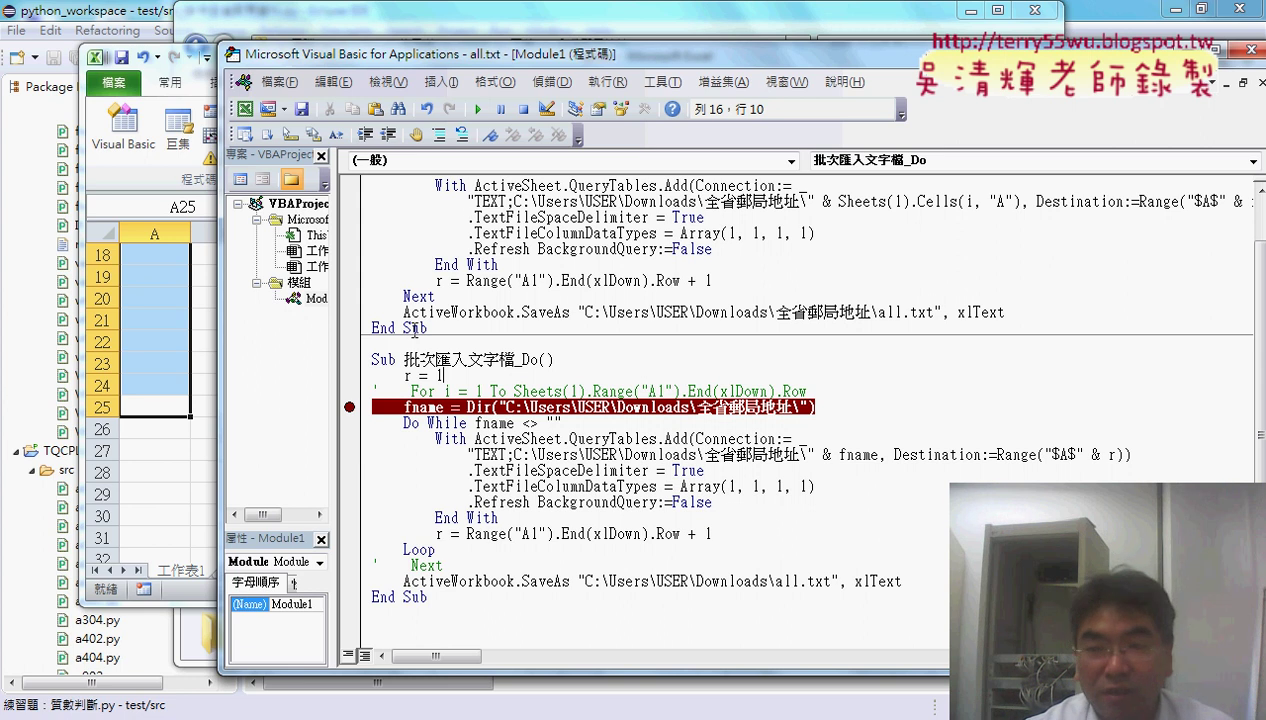
pyautogui.click(480, 110)
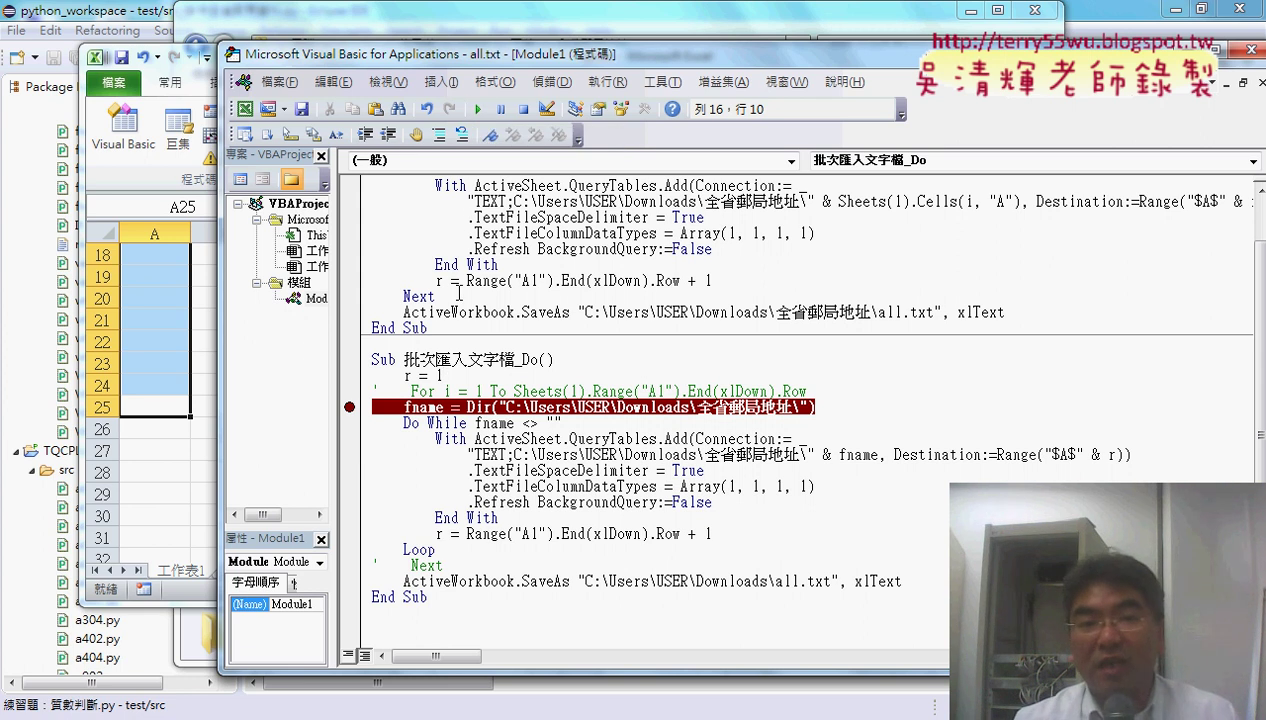
pyautogui.click(484, 110)
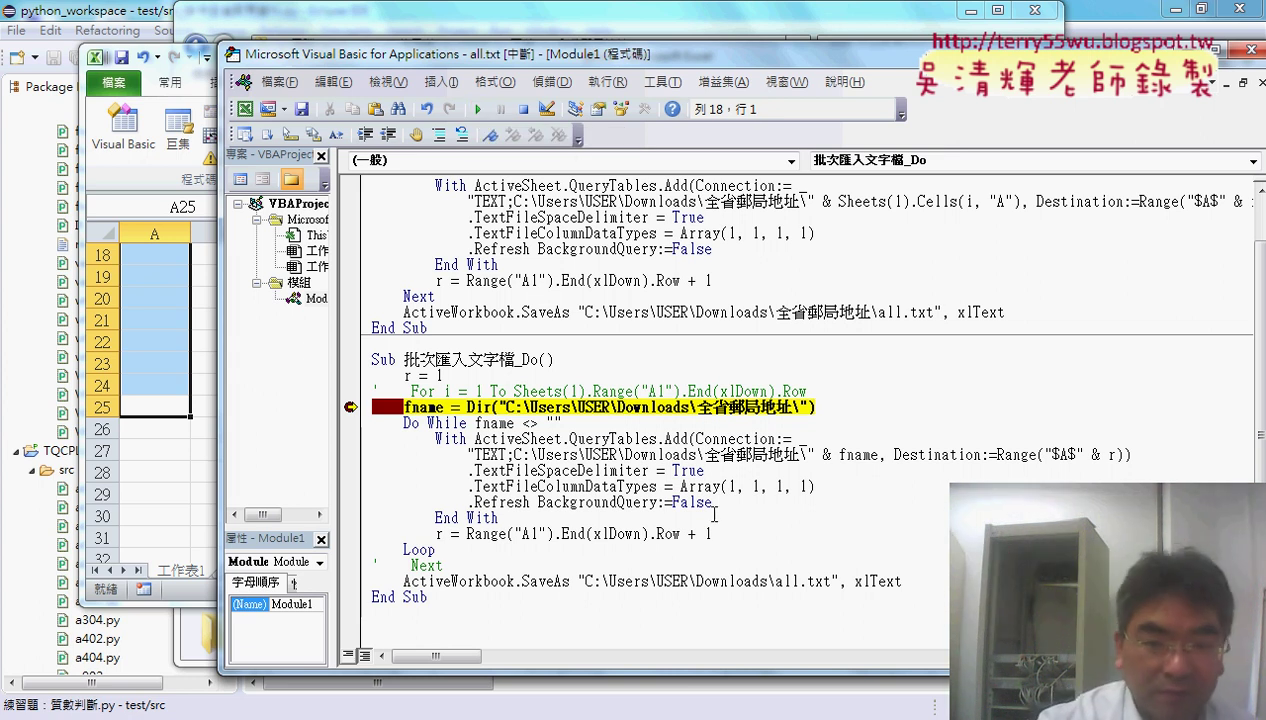
pyautogui.press('F8')
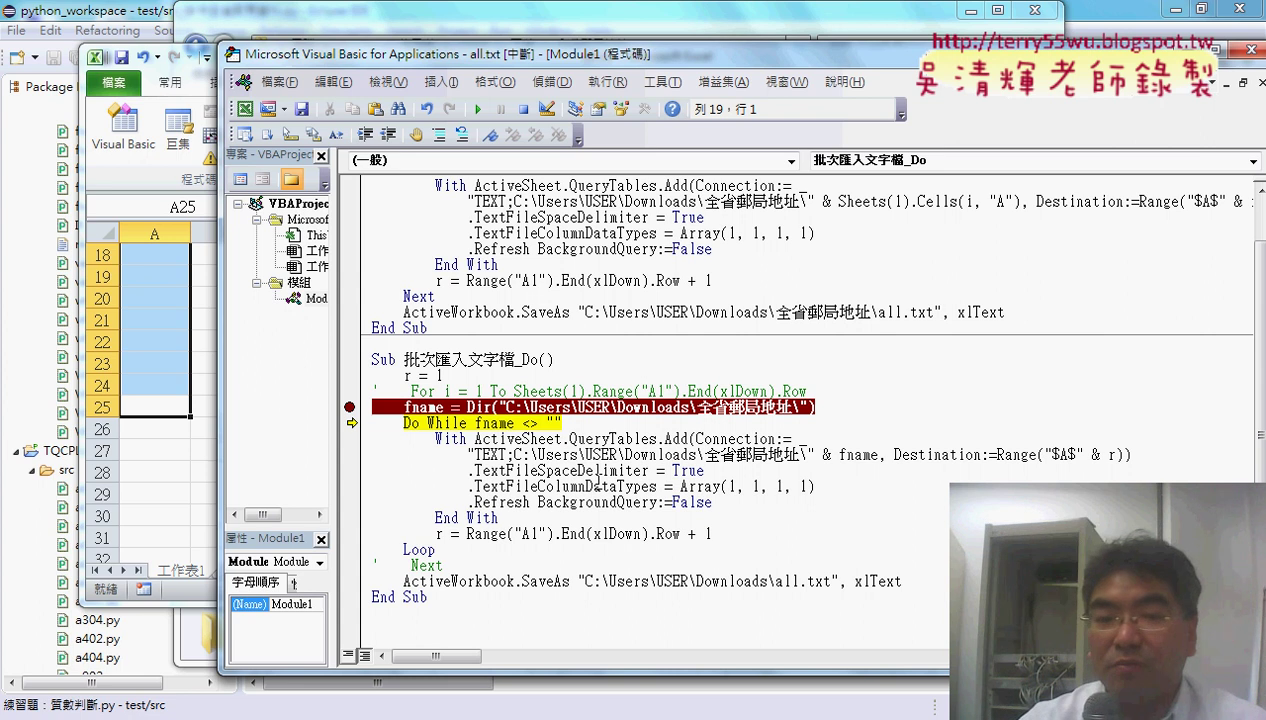
pyautogui.press('F8')
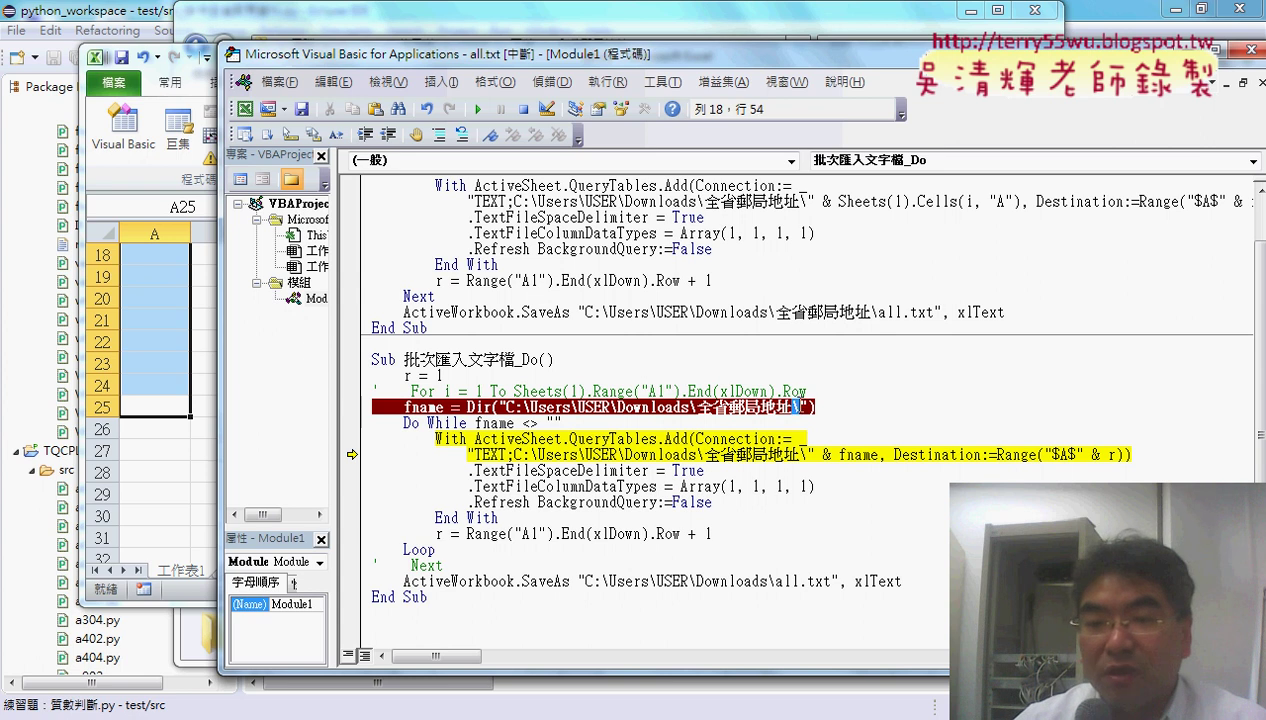
# Delete the trailing backslash from the Dir folder path and reset the run
pyautogui.moveTo(790, 407); pyautogui.dragTo(800, 407)
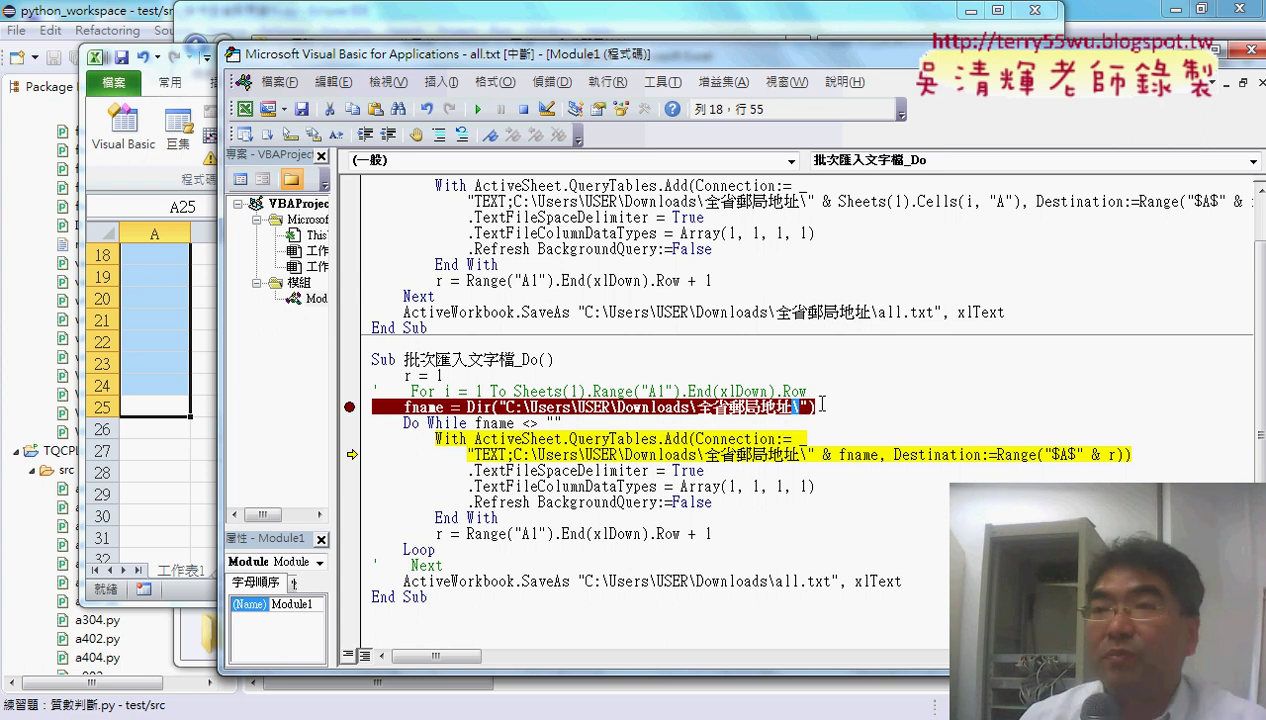
pyautogui.press('Delete')
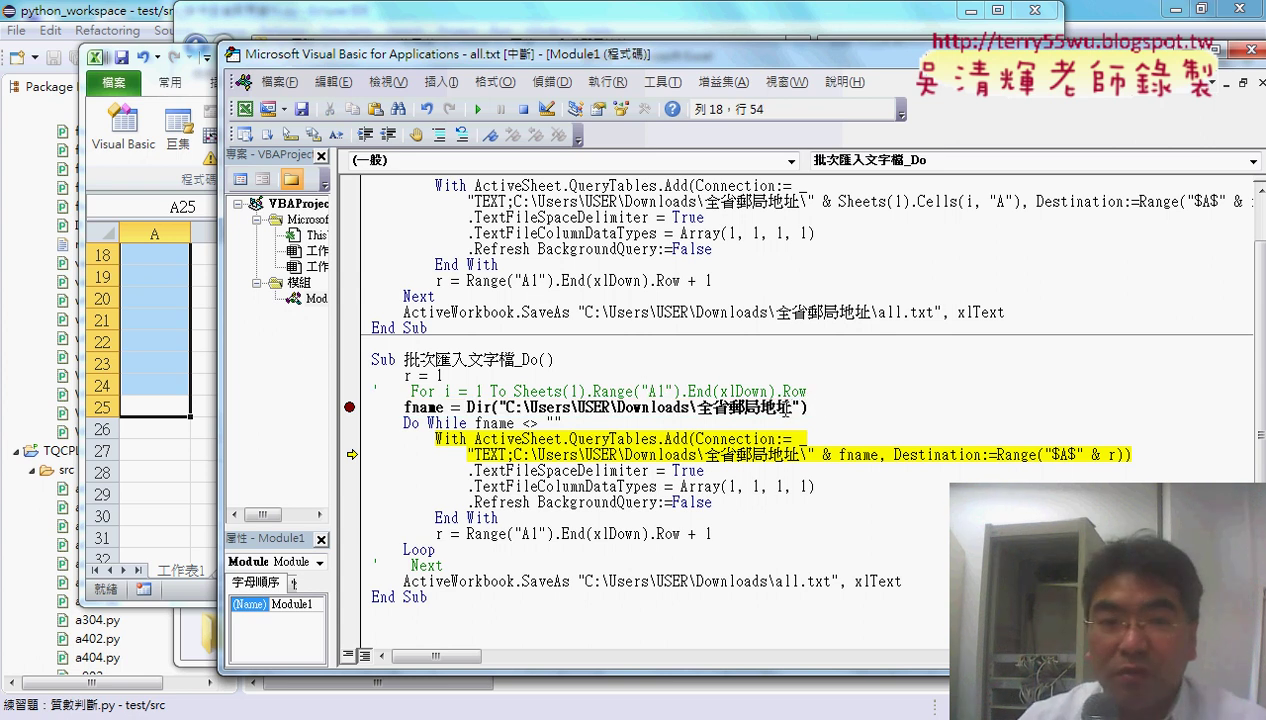
pyautogui.click(523, 109)
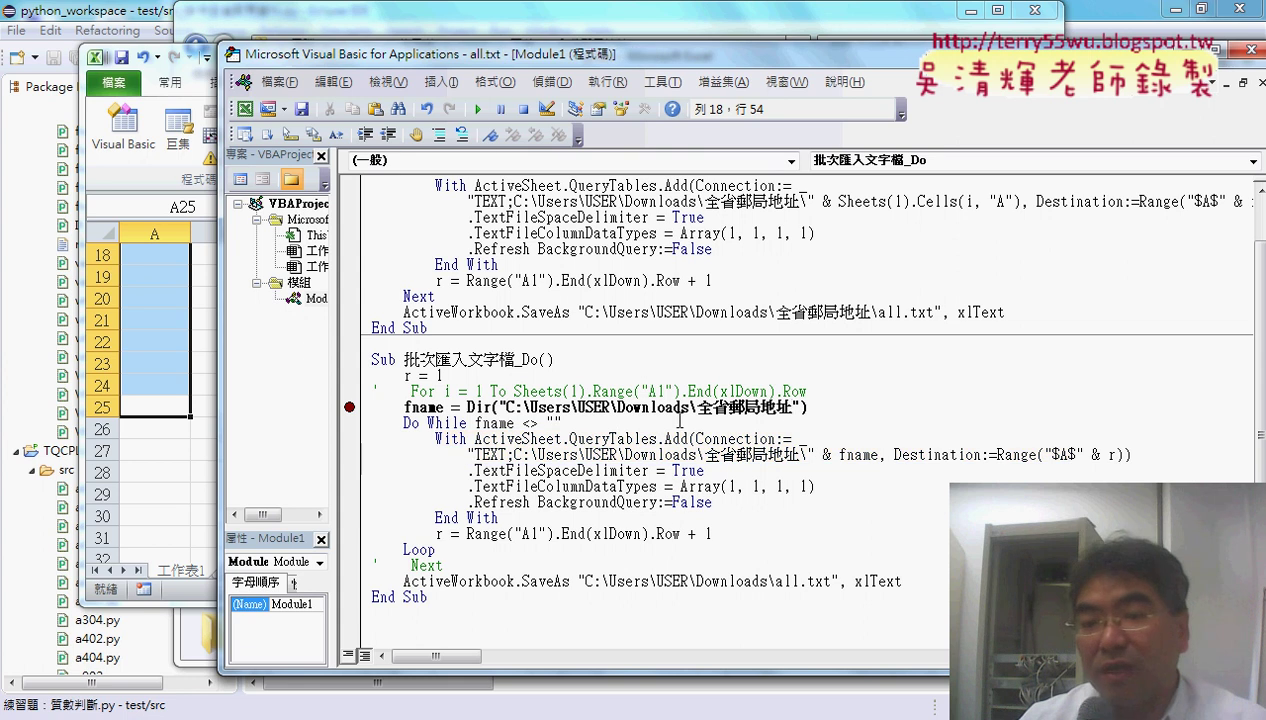
# Rerun to the breakpoint, retype the trailing \ in the Dir path, and move execution back to fname = Dir
pyautogui.click(477, 109)
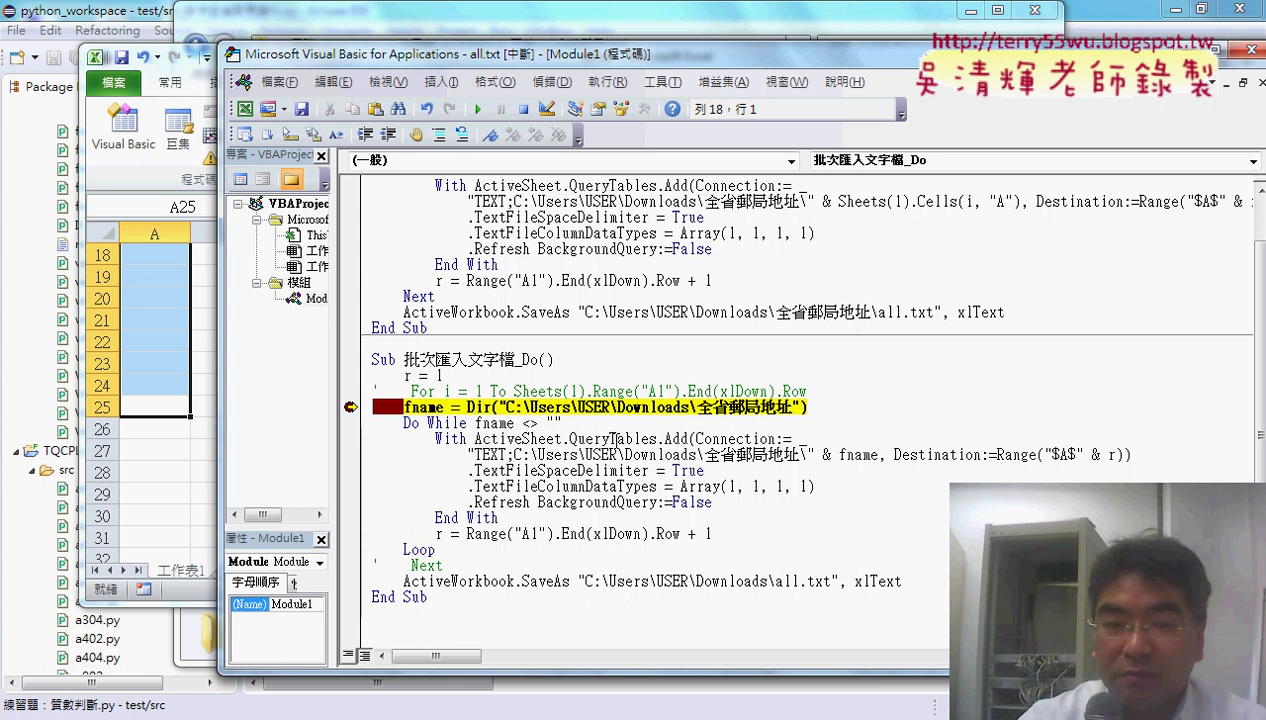
pyautogui.press('F8')
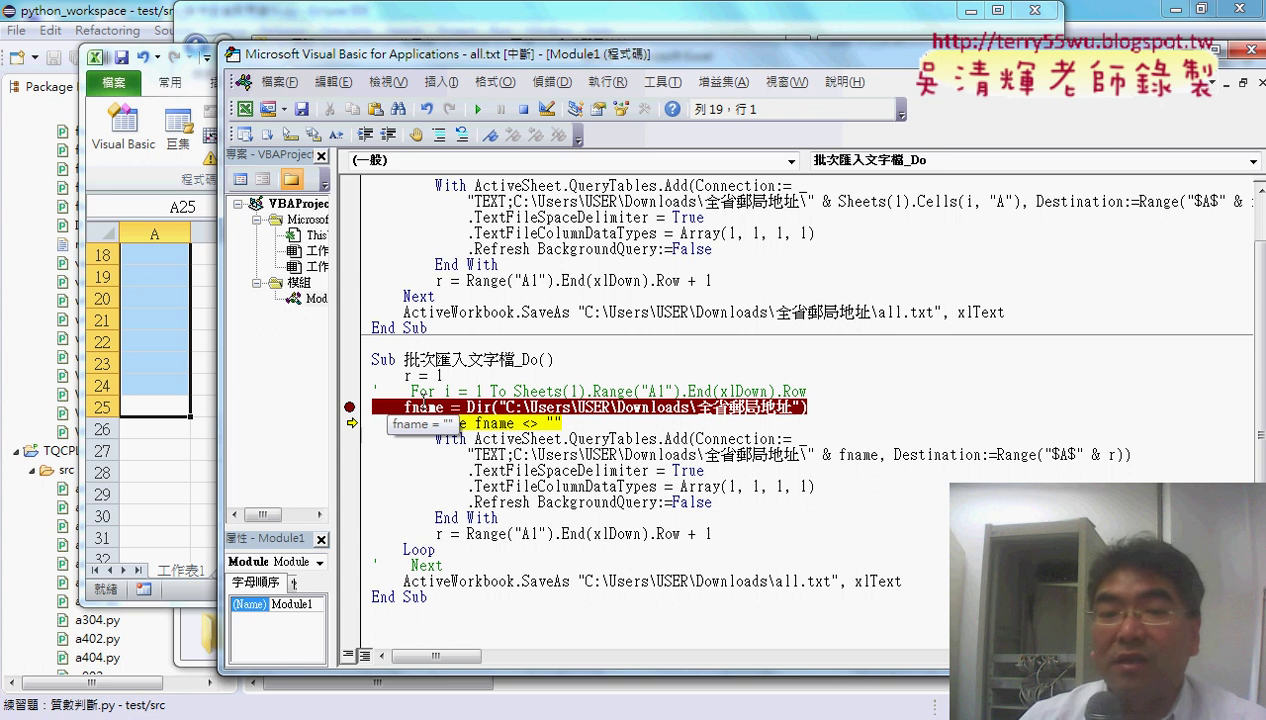
pyautogui.click(795, 408)
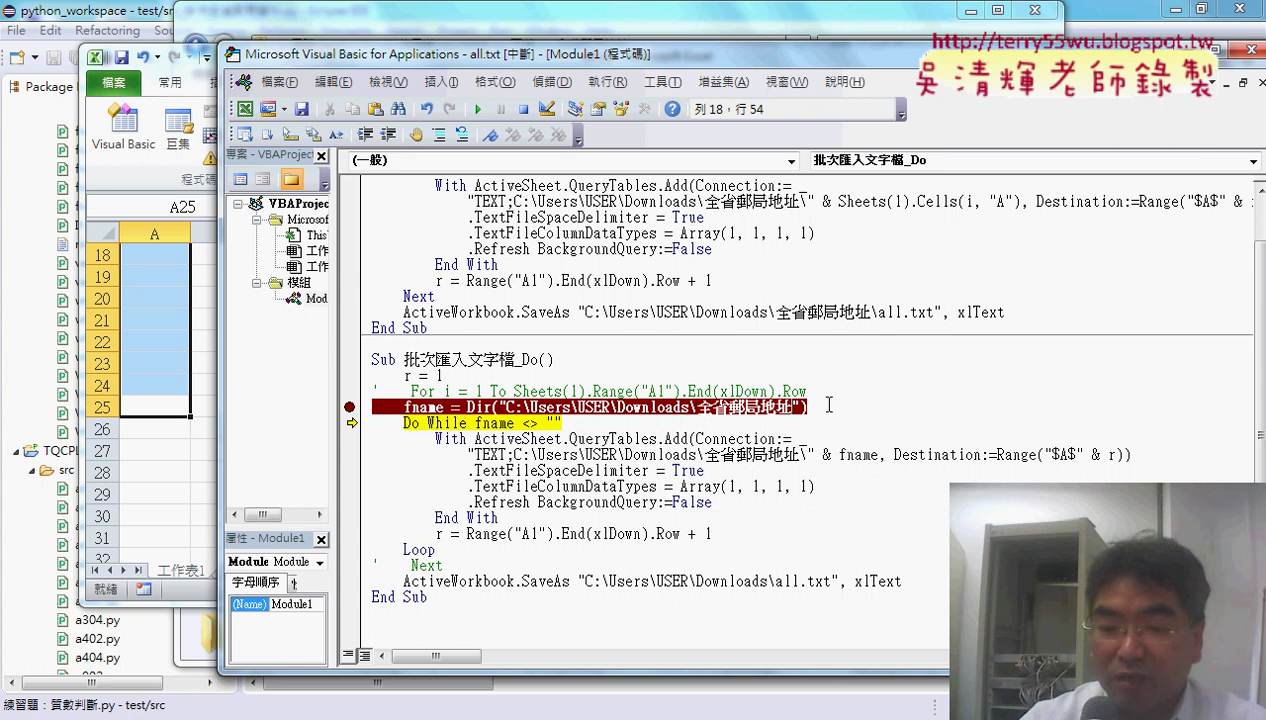
pyautogui.write('\\')
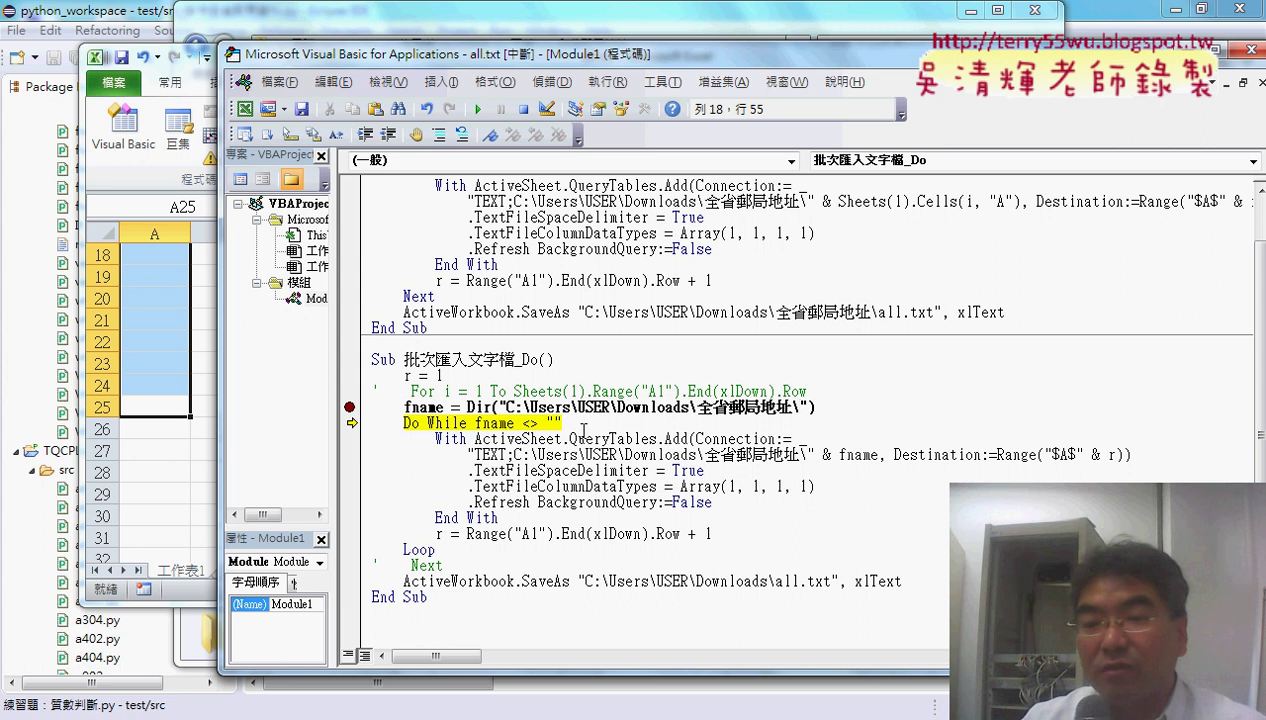
pyautogui.moveTo(801, 407); pyautogui.dragTo(792, 408)
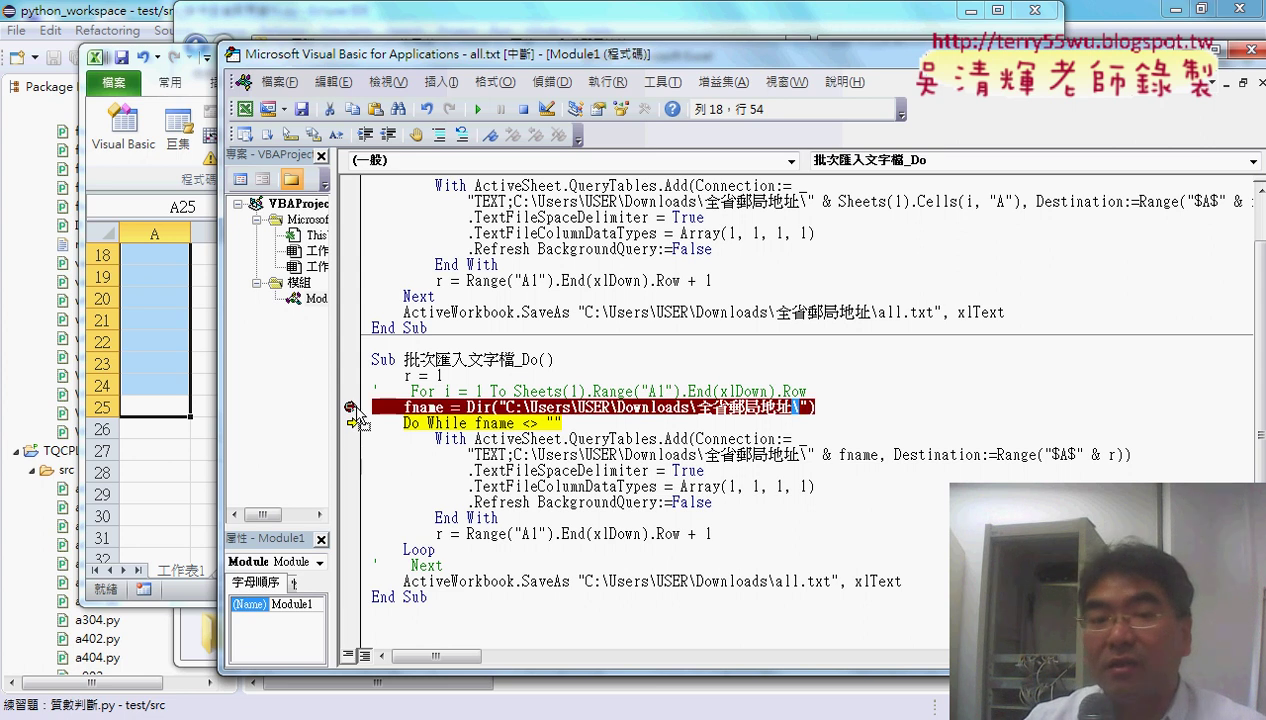
pyautogui.moveTo(358, 420); pyautogui.dragTo(355, 405)
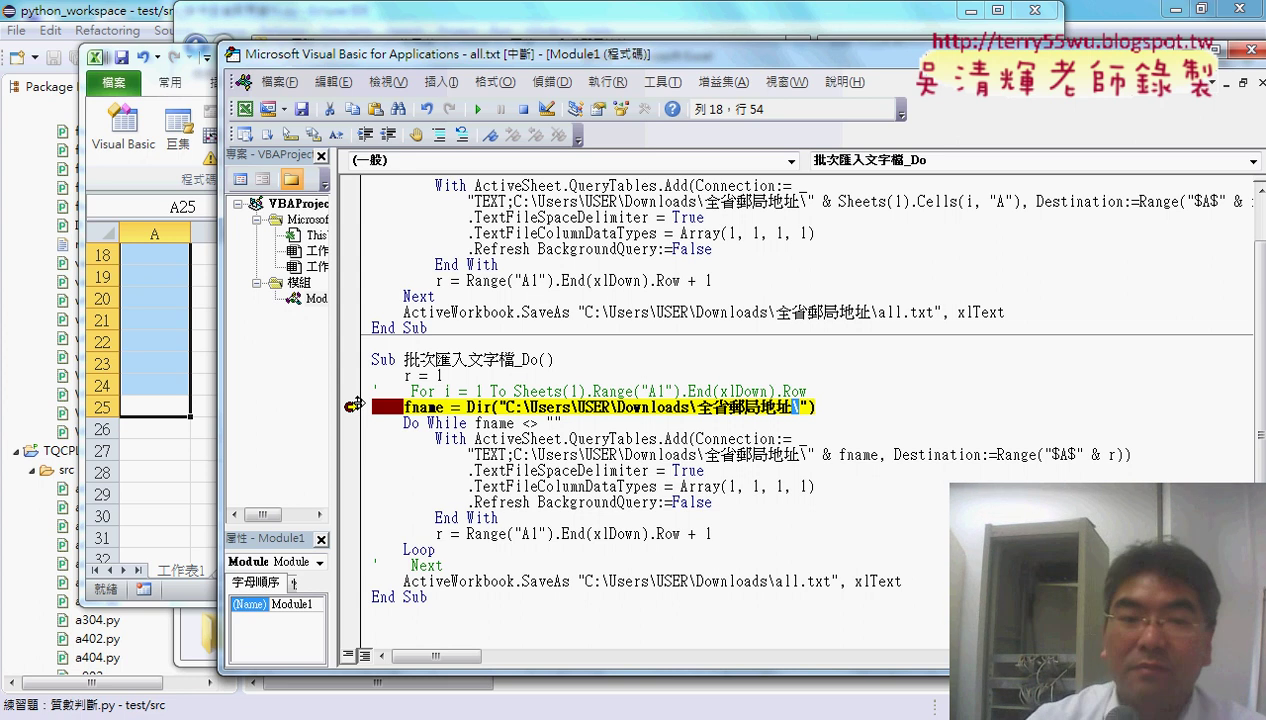
# Step through fname = Dir and the QueryTables import of 三重.txt, then continue until run-time error 7
pyautogui.press('F8')
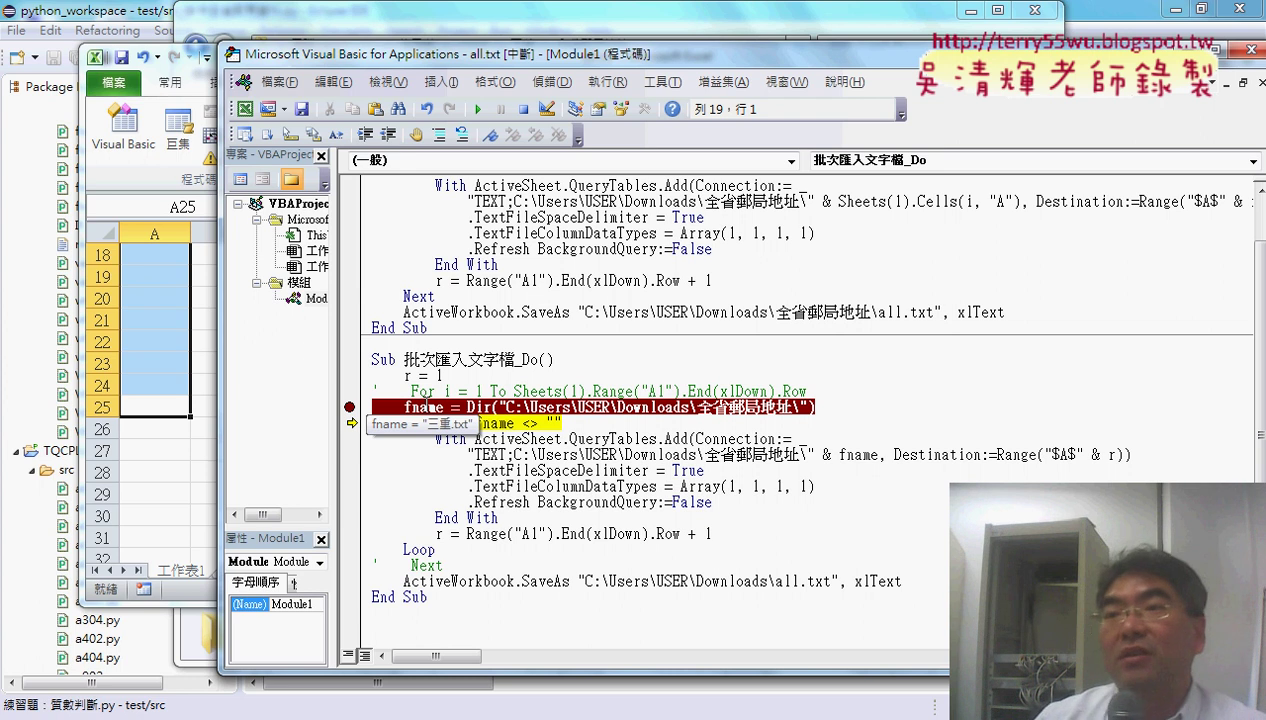
pyautogui.moveTo(424, 408)
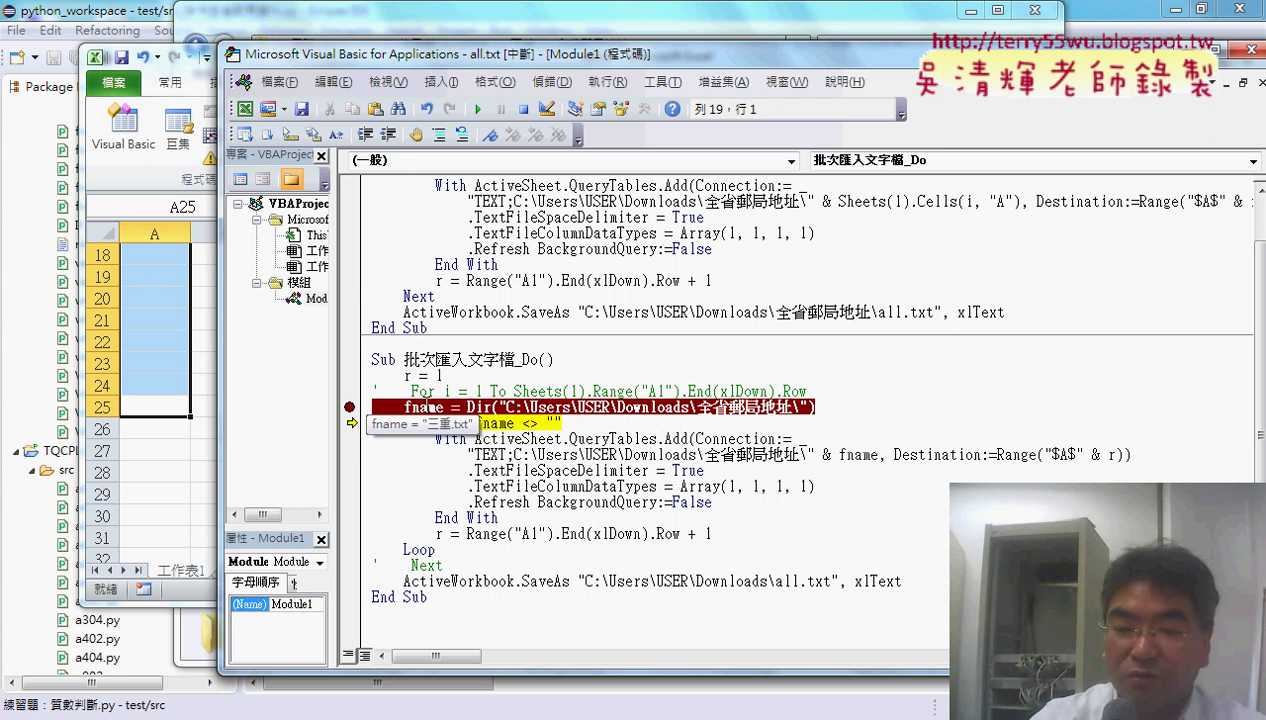
pyautogui.press('F8')
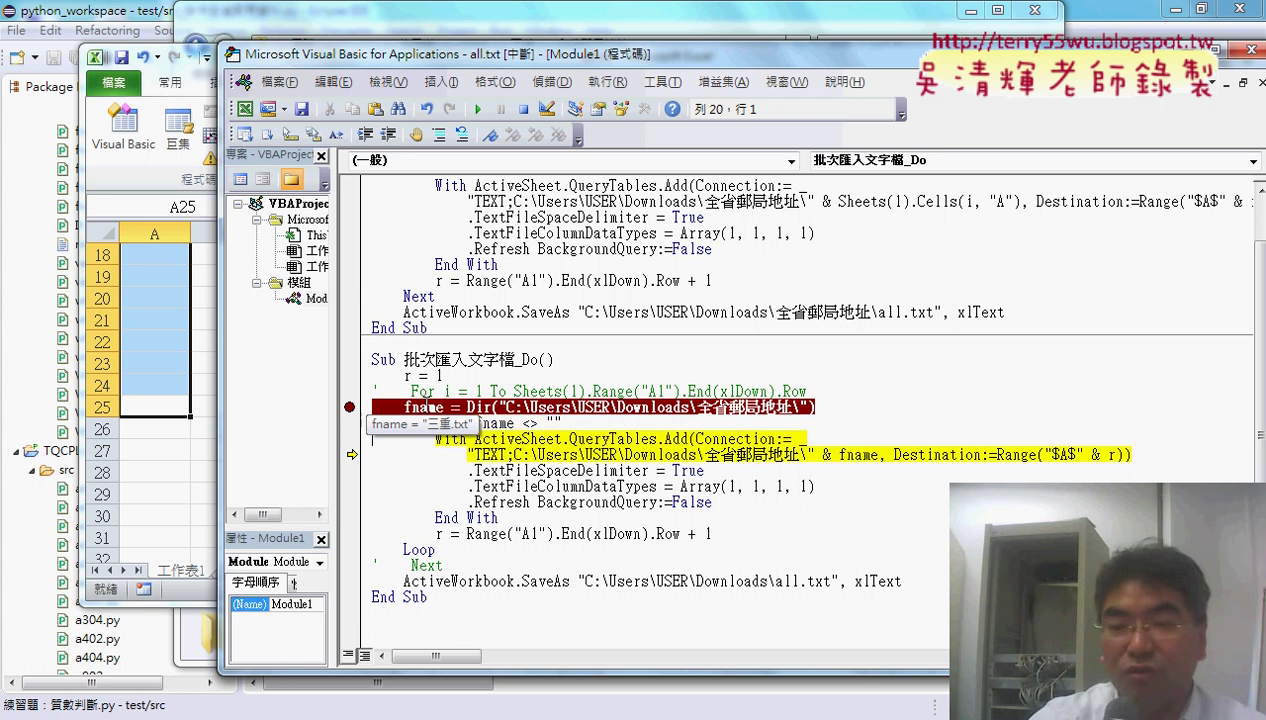
pyautogui.press('F8')
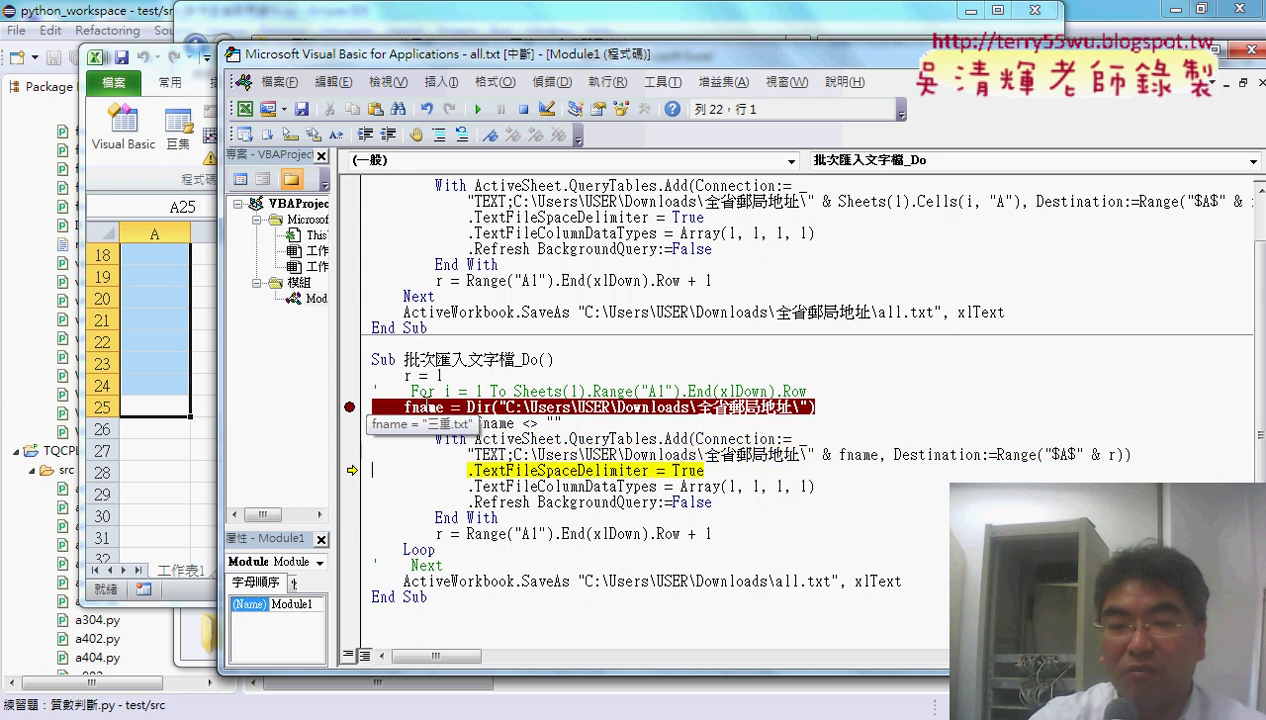
pyautogui.press('F8')
pyautogui.press('F8')
pyautogui.press('F8')
pyautogui.press('F8')
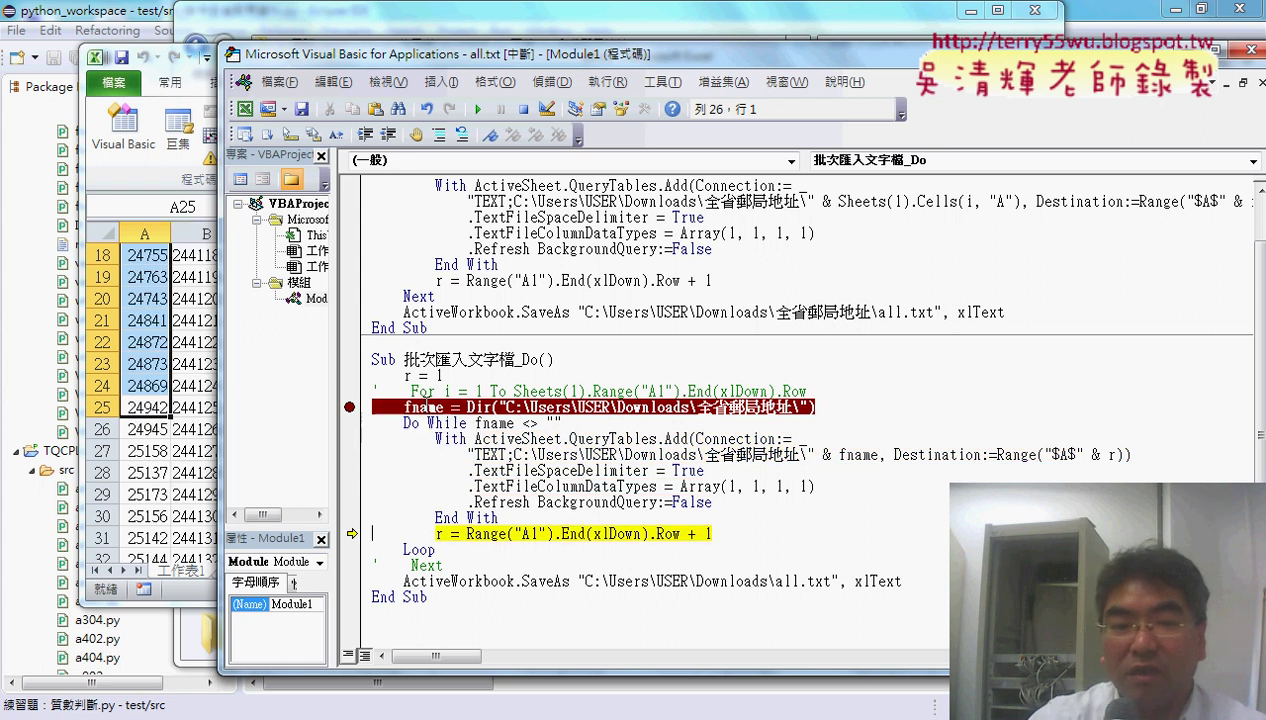
pyautogui.press('F8')
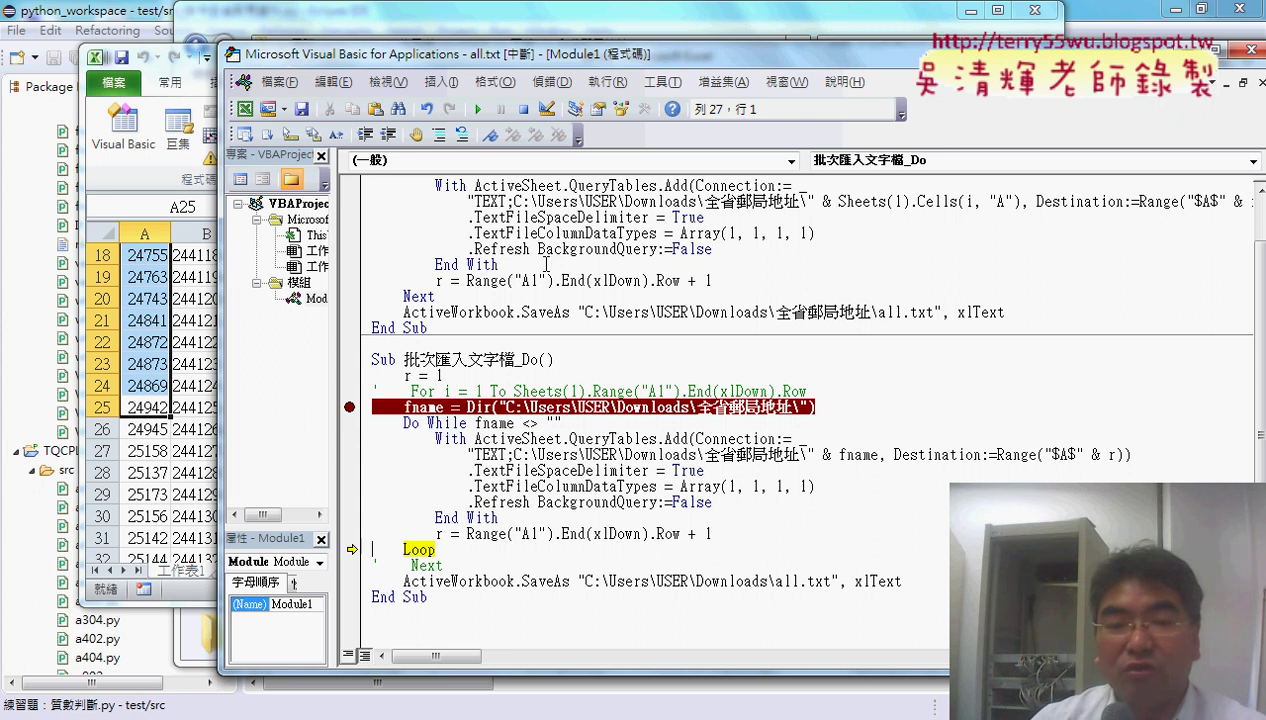
pyautogui.click(477, 112)
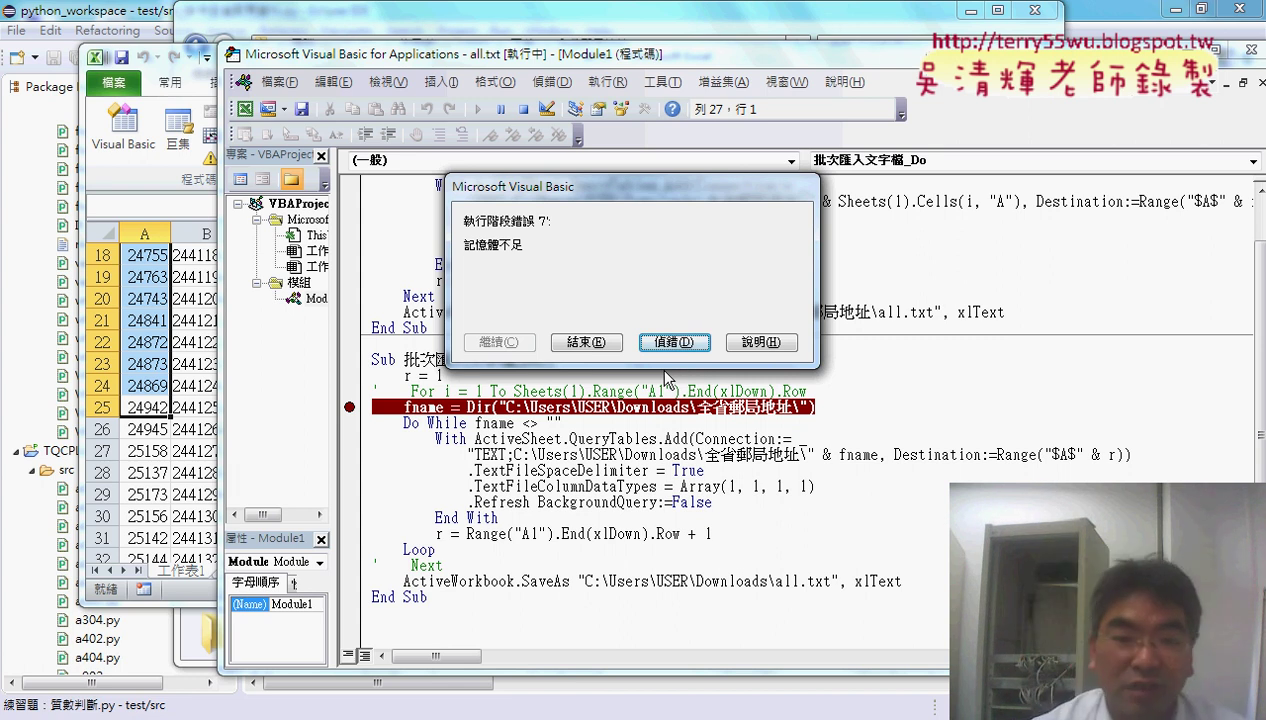
# Dismiss the out-of-memory error and add a fname = Dir() line after the row counter inside the loop
pyautogui.click(698, 340)
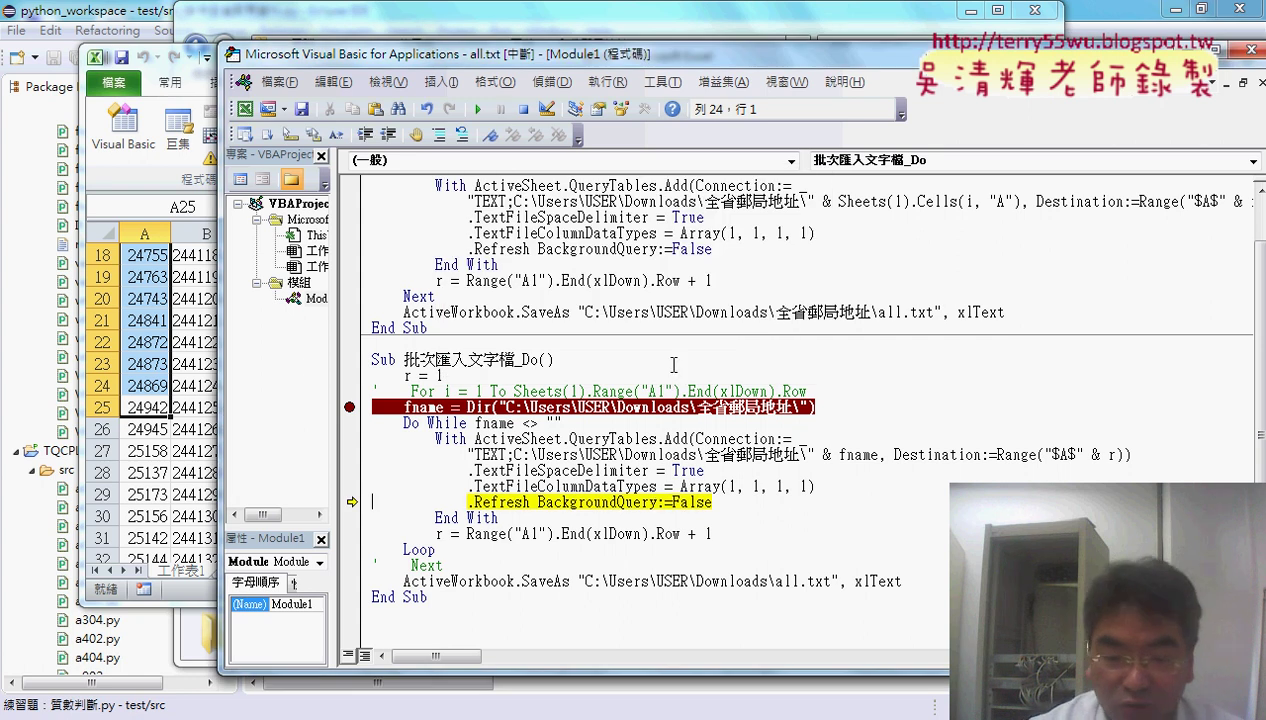
pyautogui.click(714, 534)
pyautogui.press('Return')
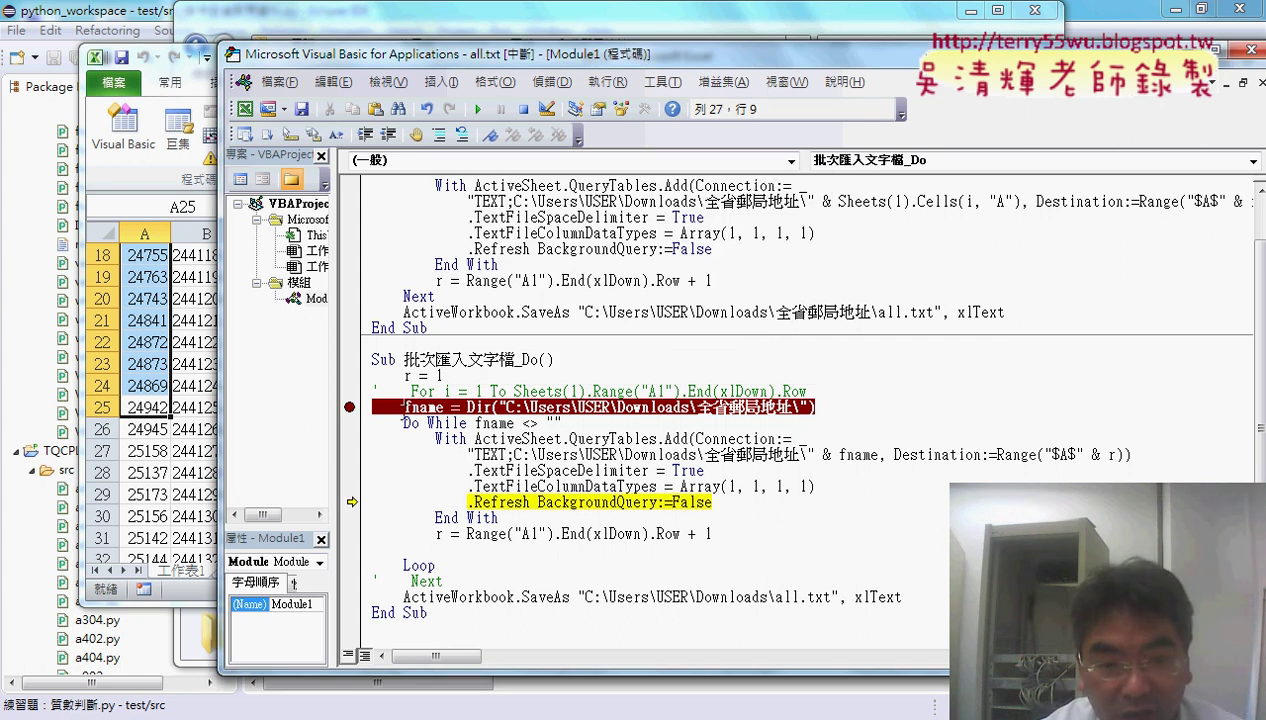
pyautogui.moveTo(404, 410); pyautogui.dragTo(491, 410)
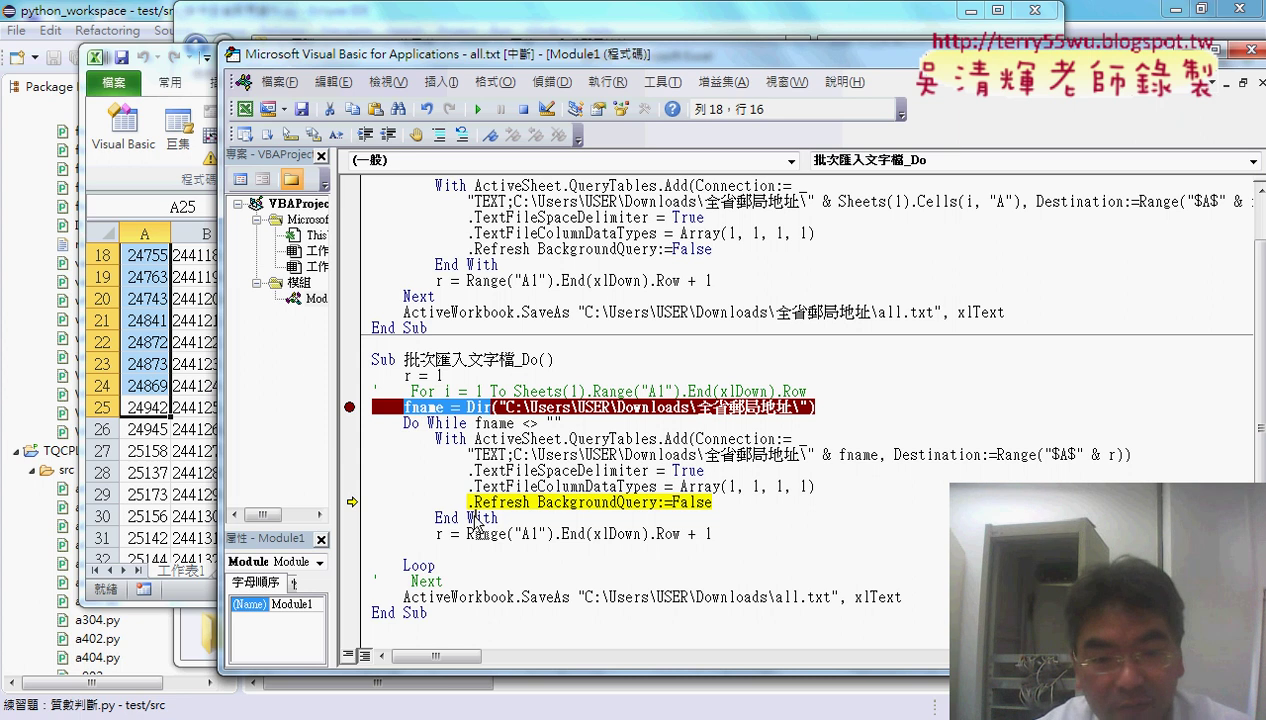
pyautogui.hotkey('ctrl', 'c')
pyautogui.click(559, 550)
pyautogui.hotkey('ctrl', 'v')
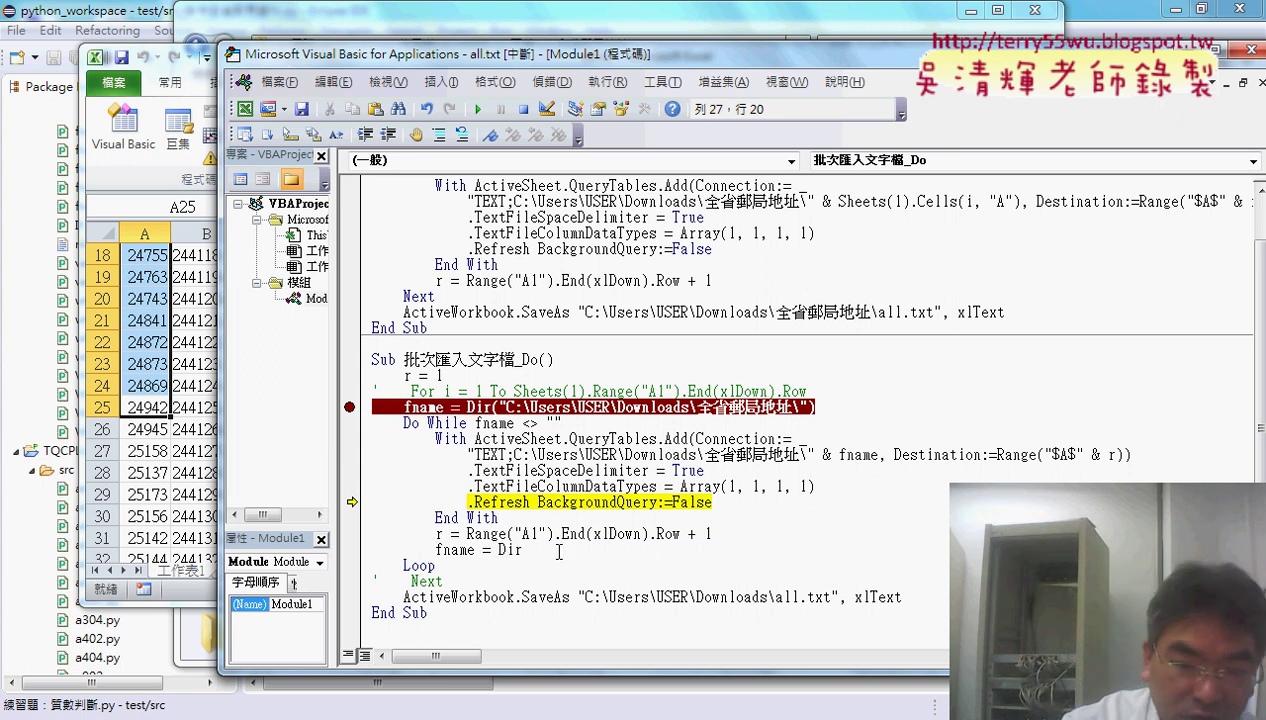
pyautogui.write('()')
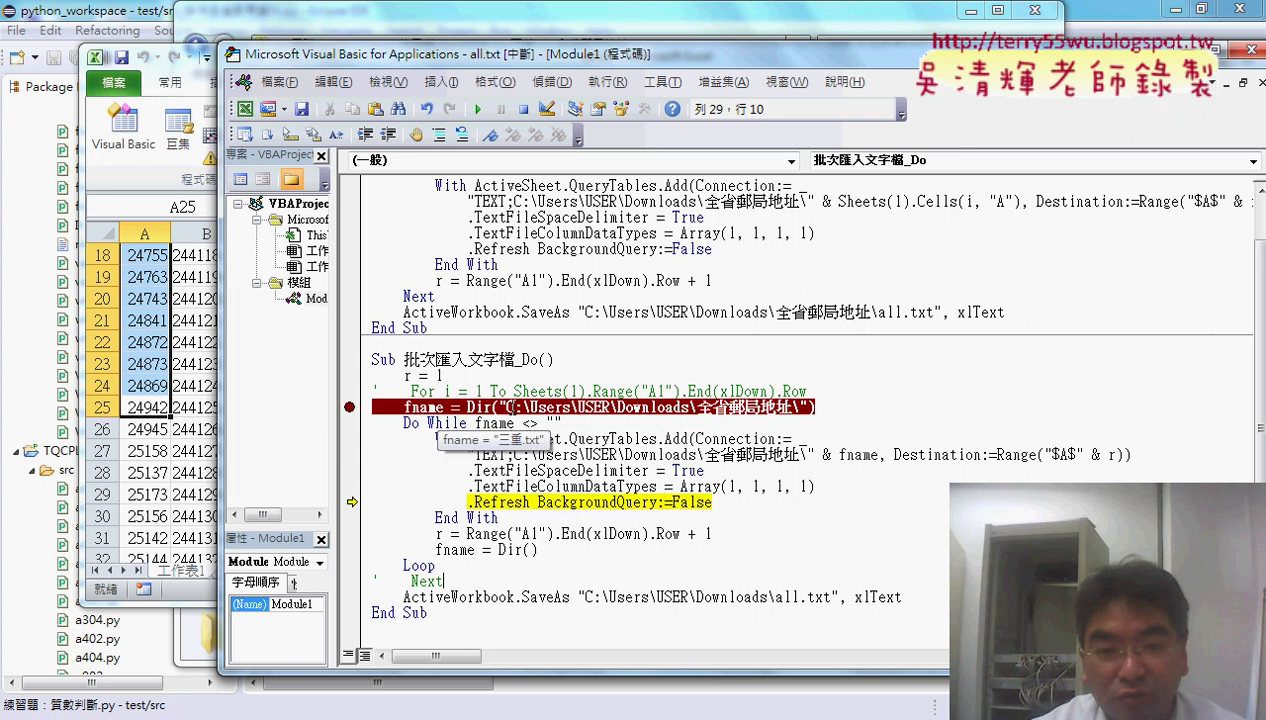
# Highlight the folder-path Dir call and the parameterless Dir() call to compare them
pyautogui.moveTo(498, 408); pyautogui.dragTo(797, 404)
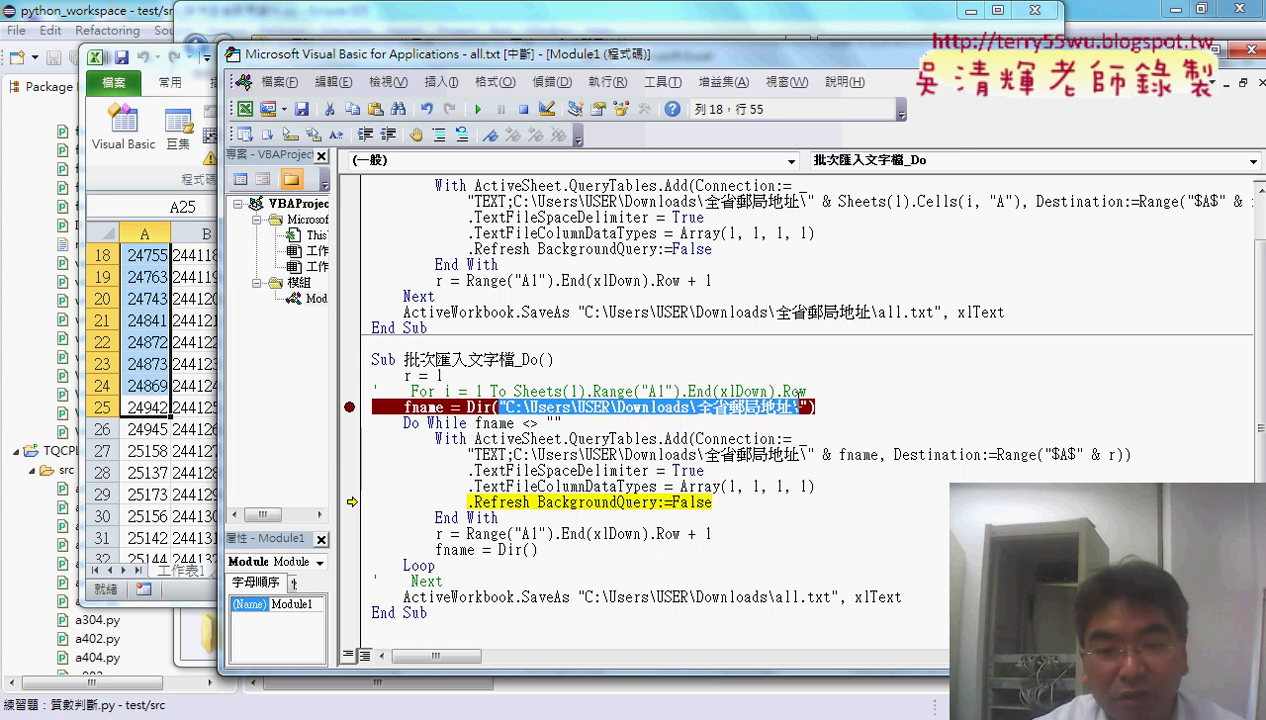
pyautogui.moveTo(538, 550); pyautogui.dragTo(521, 551)
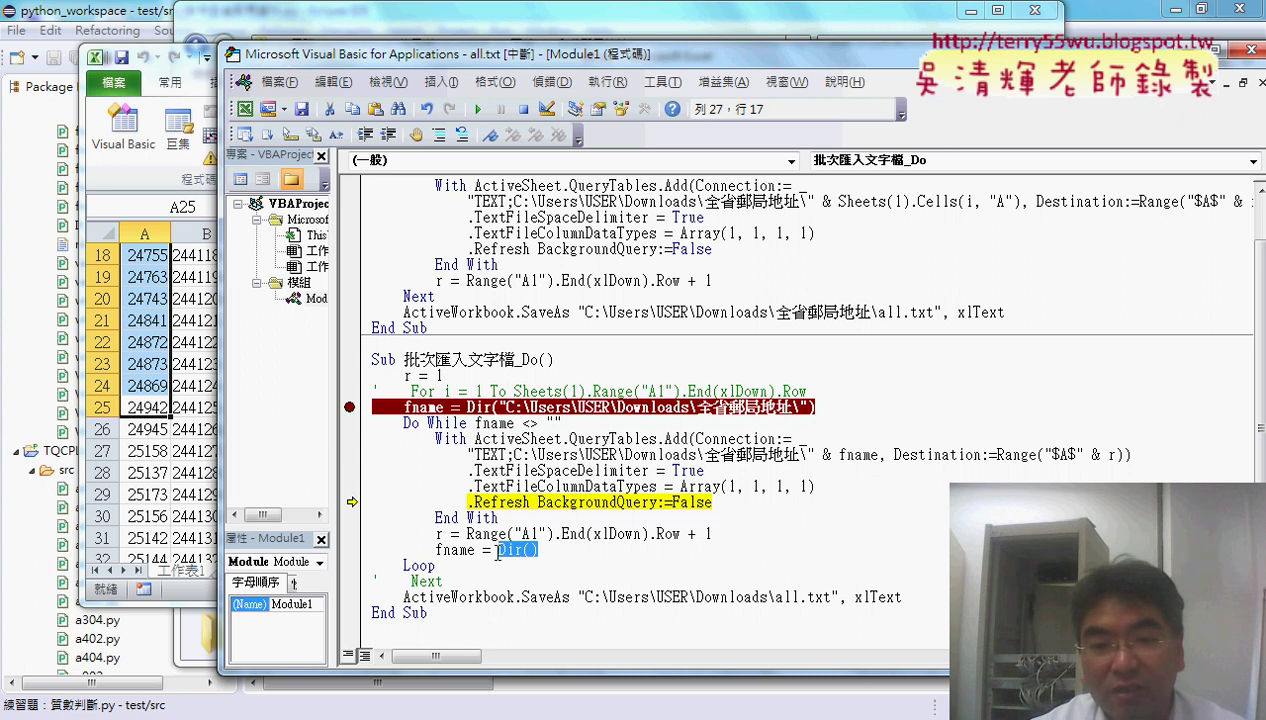
pyautogui.click(564, 406)
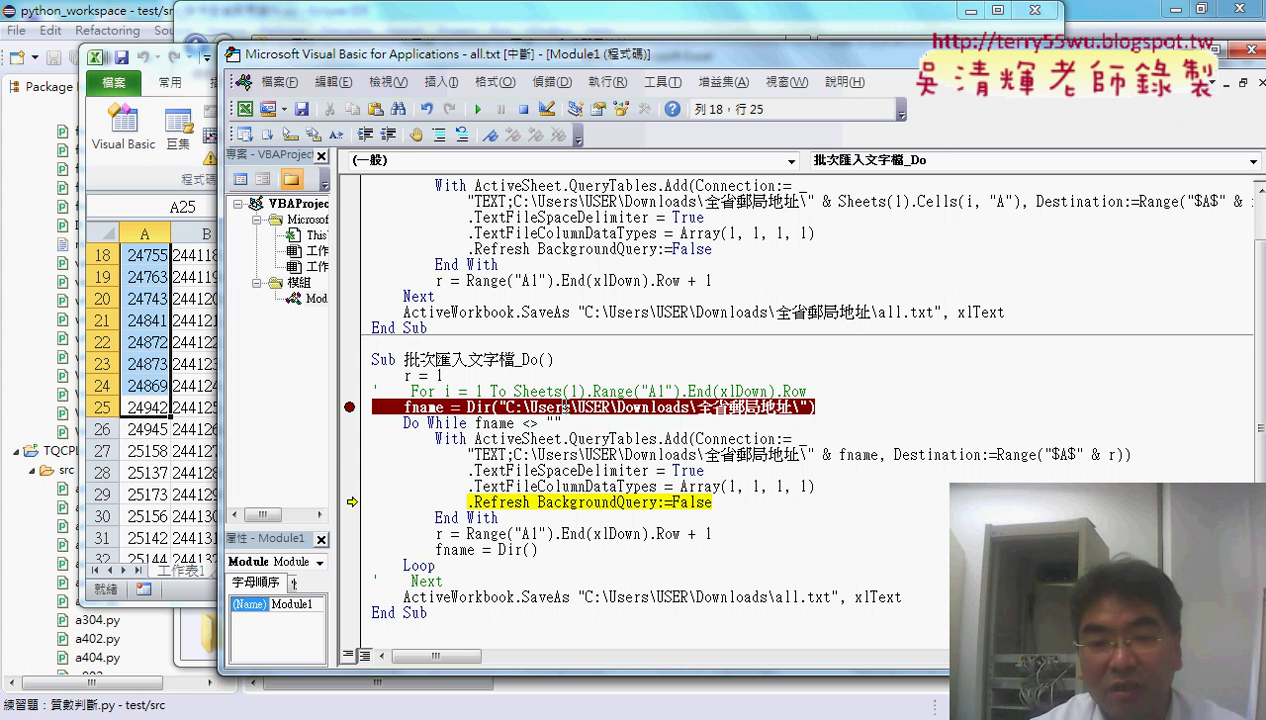
pyautogui.moveTo(538, 550); pyautogui.dragTo(498, 550)
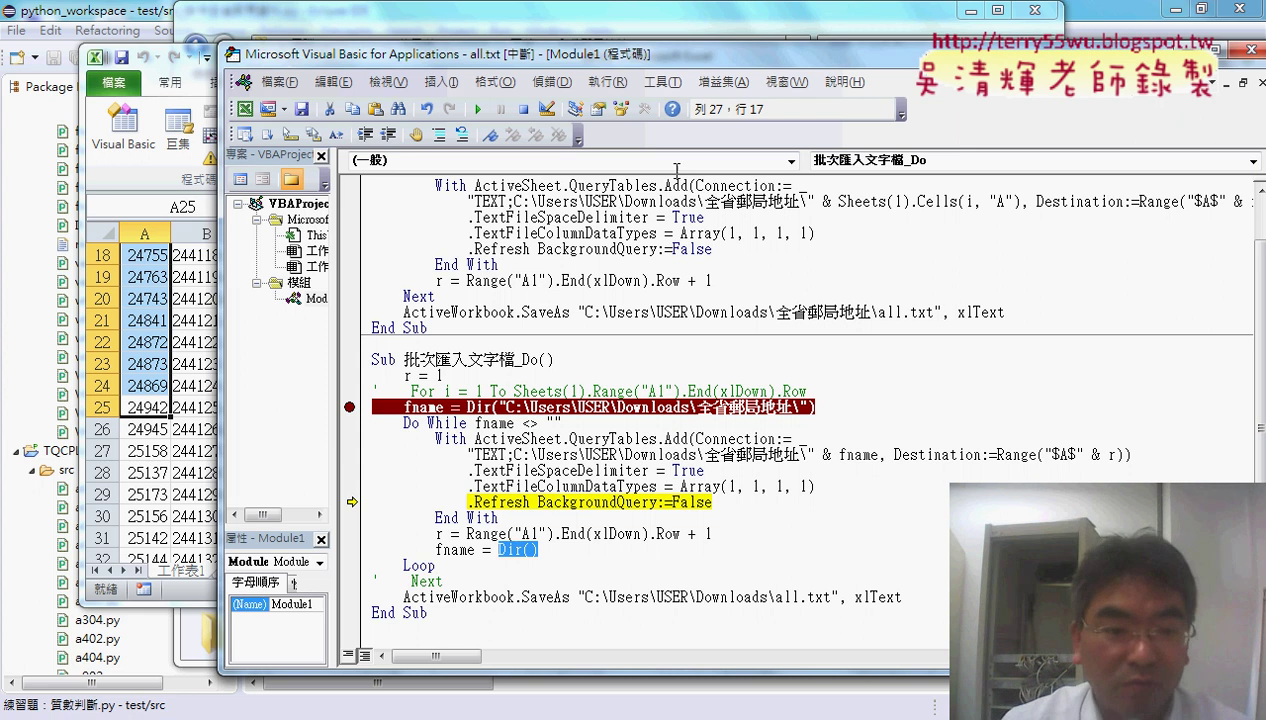
# Stop the paused run and delete the old data sheet in Excel
pyautogui.click(522, 111)
pyautogui.click(186, 459)
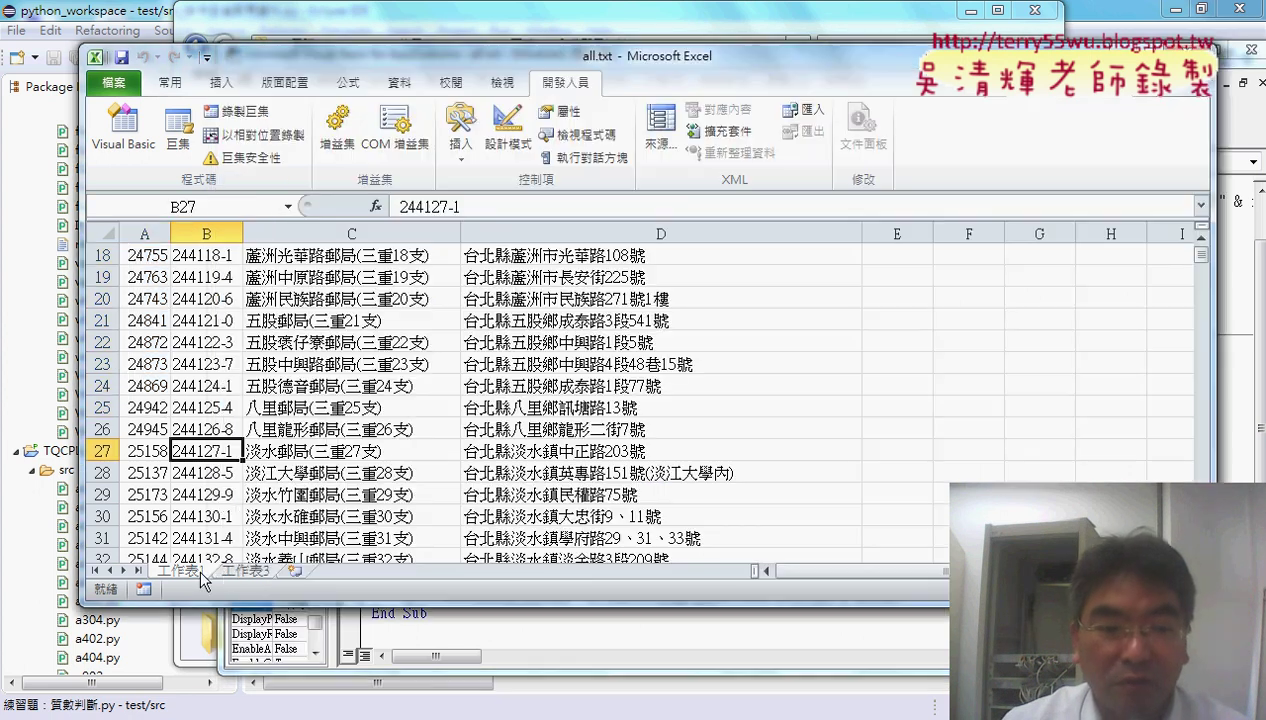
pyautogui.rightClick(190, 570)
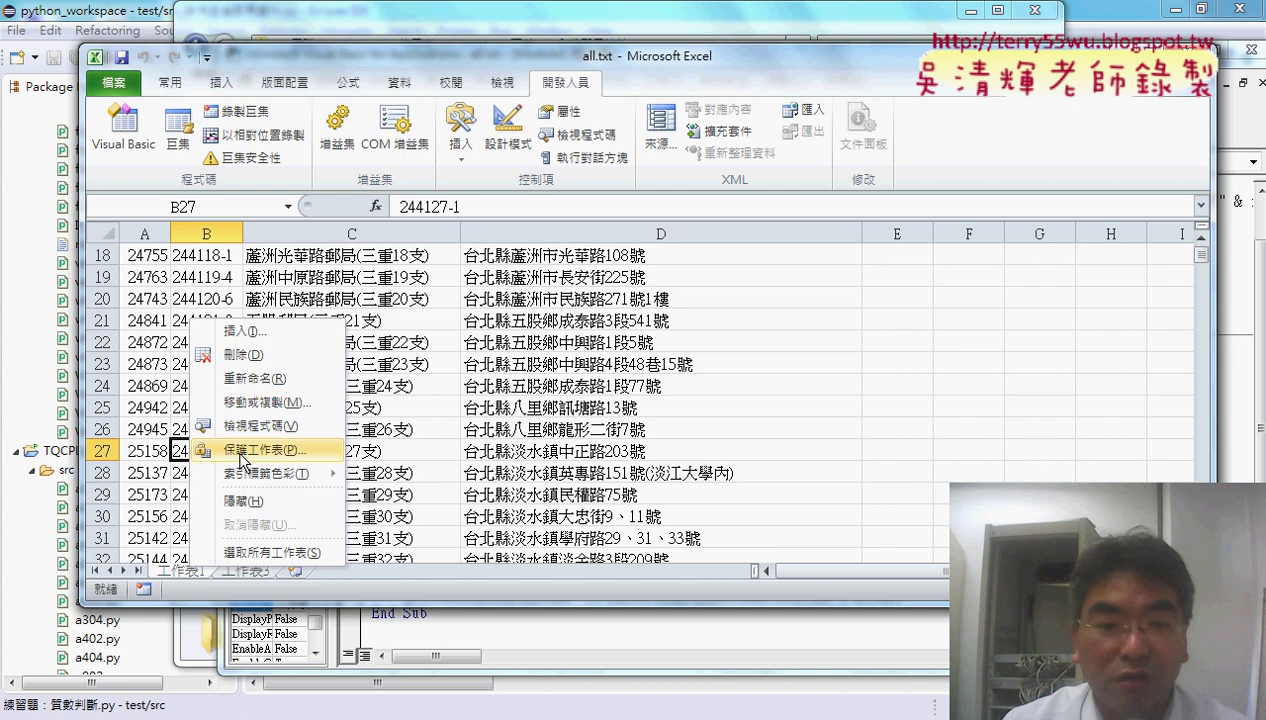
pyautogui.click(240, 354)
pyautogui.click(660, 404)
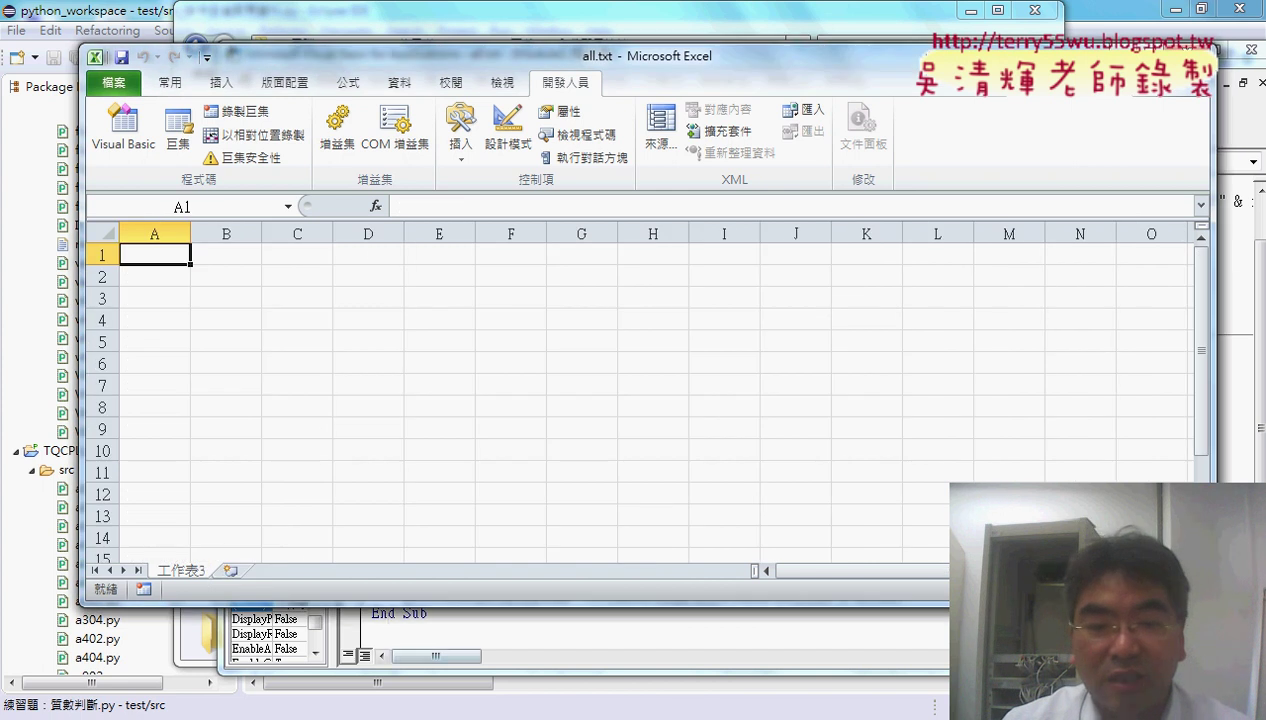
pyautogui.click(590, 650)
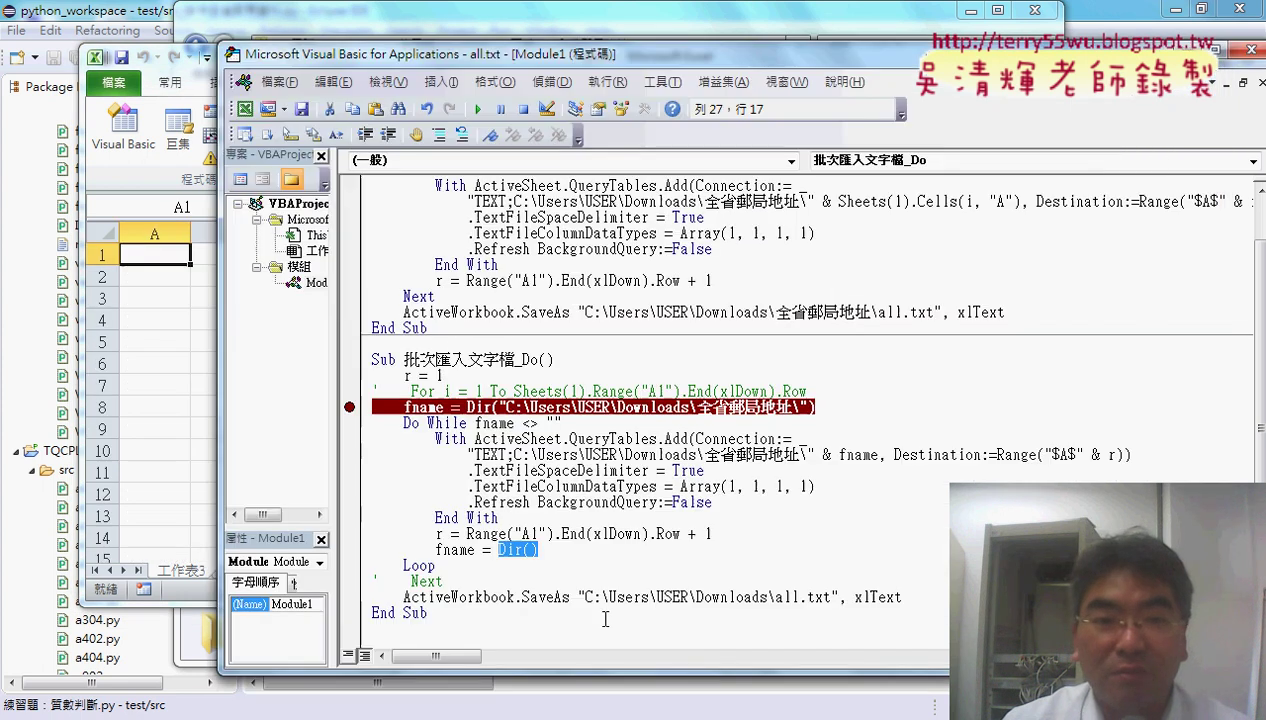
# Run to the breakpoint and step through importing 三重.txt until the loop reaches 中壢.txt
pyautogui.click(478, 109)
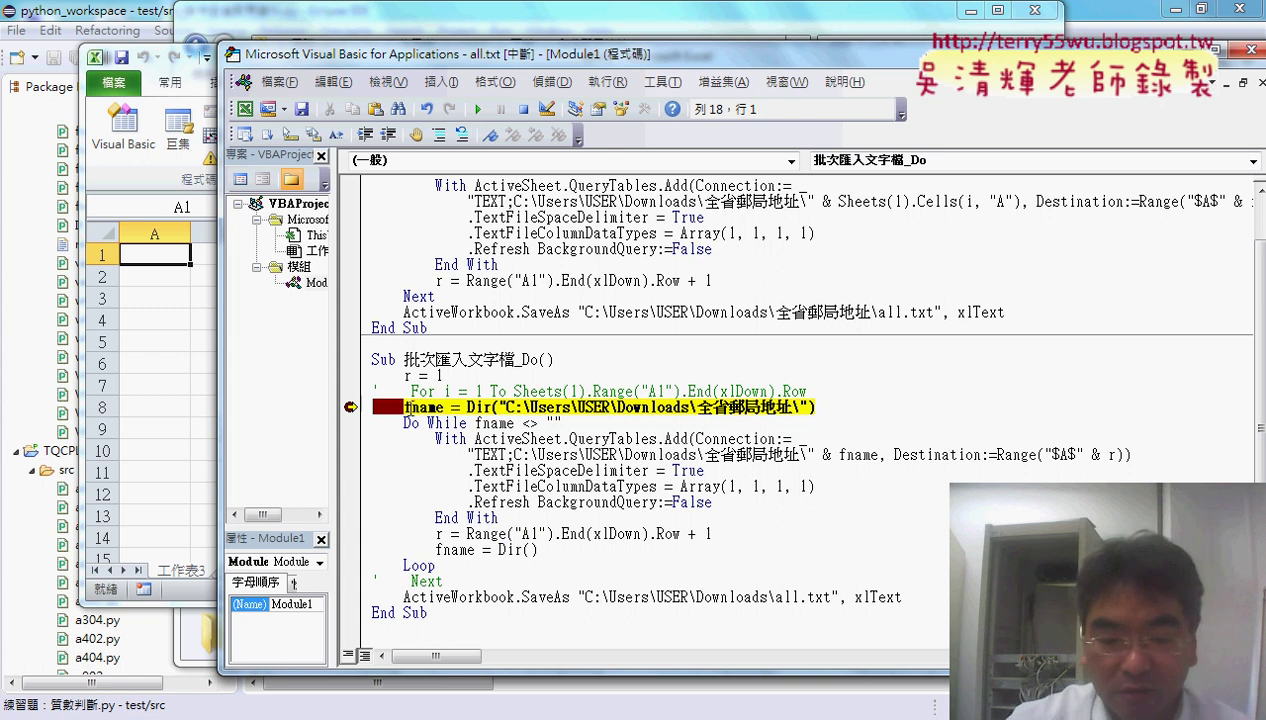
pyautogui.press('F8')
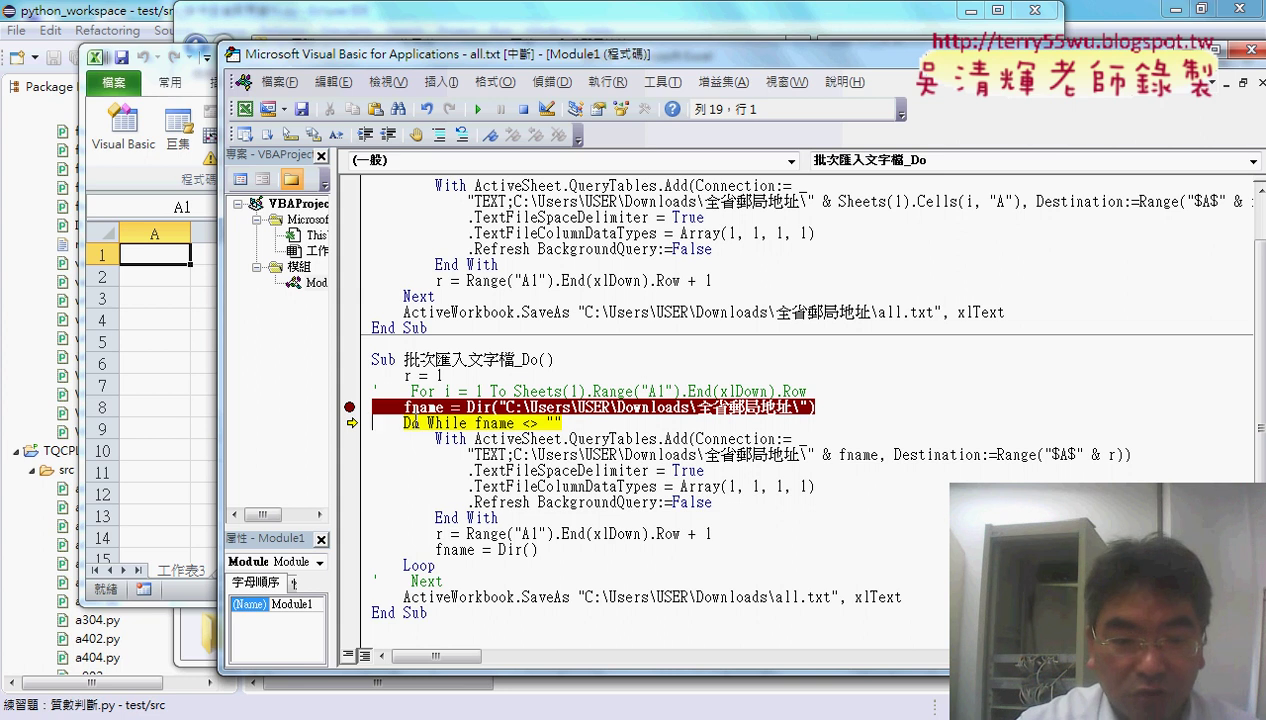
pyautogui.press('F8')
pyautogui.press('F8')
pyautogui.press('F8')
pyautogui.press('F8')
pyautogui.press('F8')
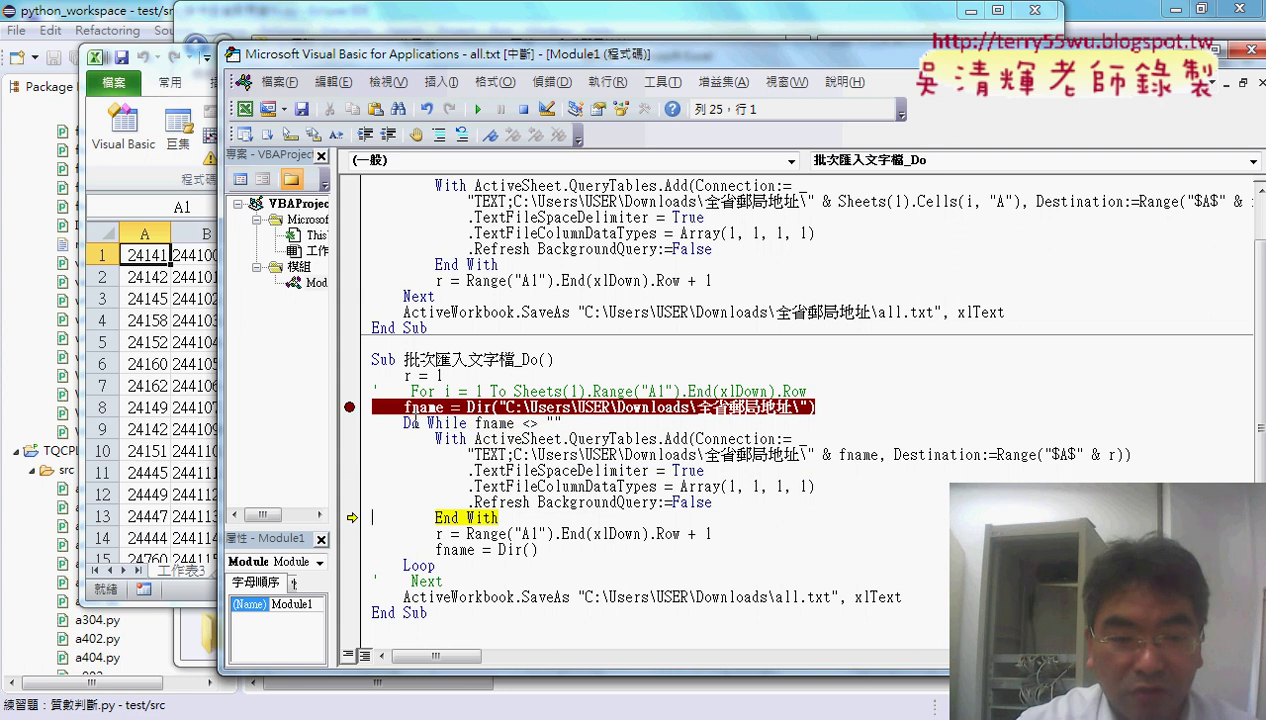
pyautogui.press('F8')
pyautogui.press('F8')
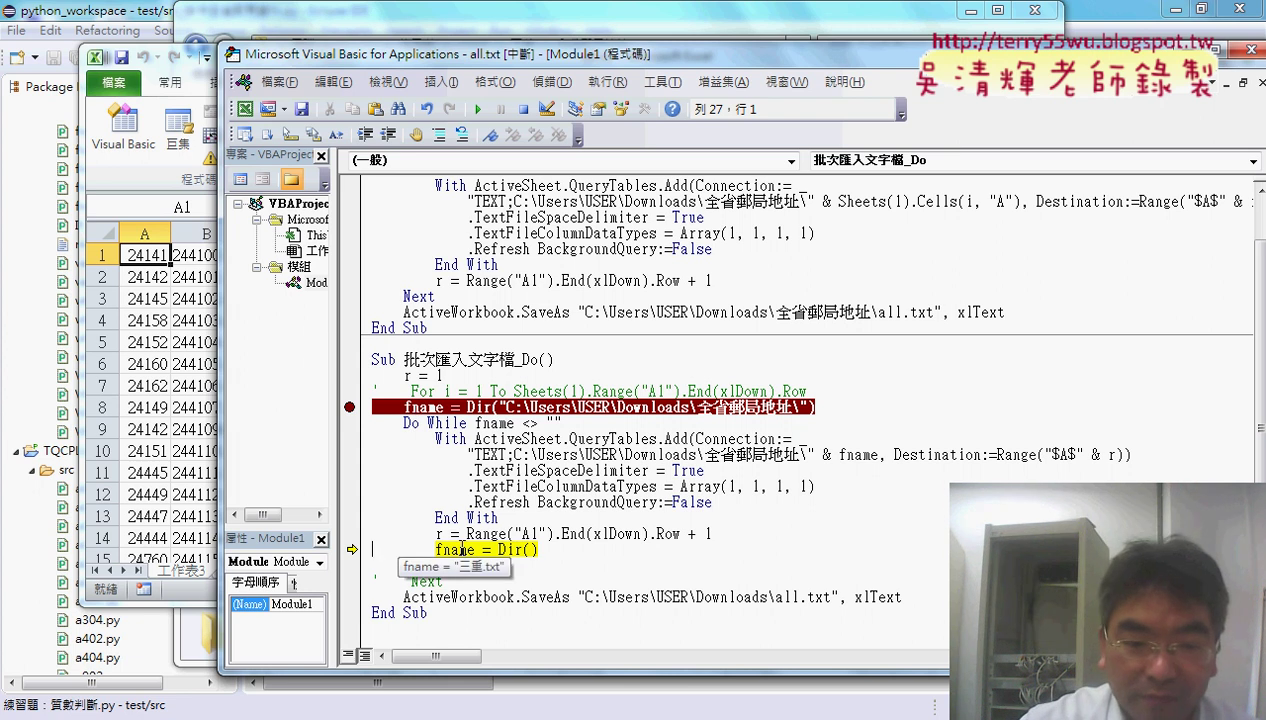
pyautogui.press('F8')
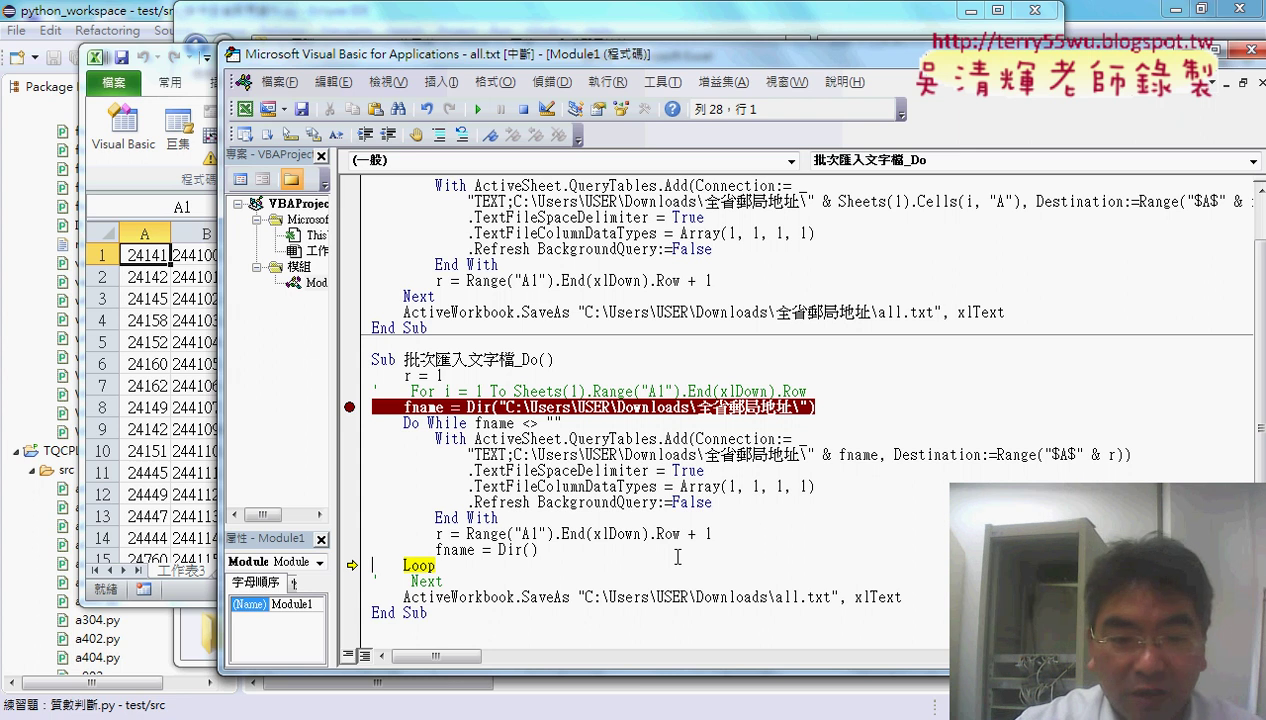
pyautogui.press('F8')
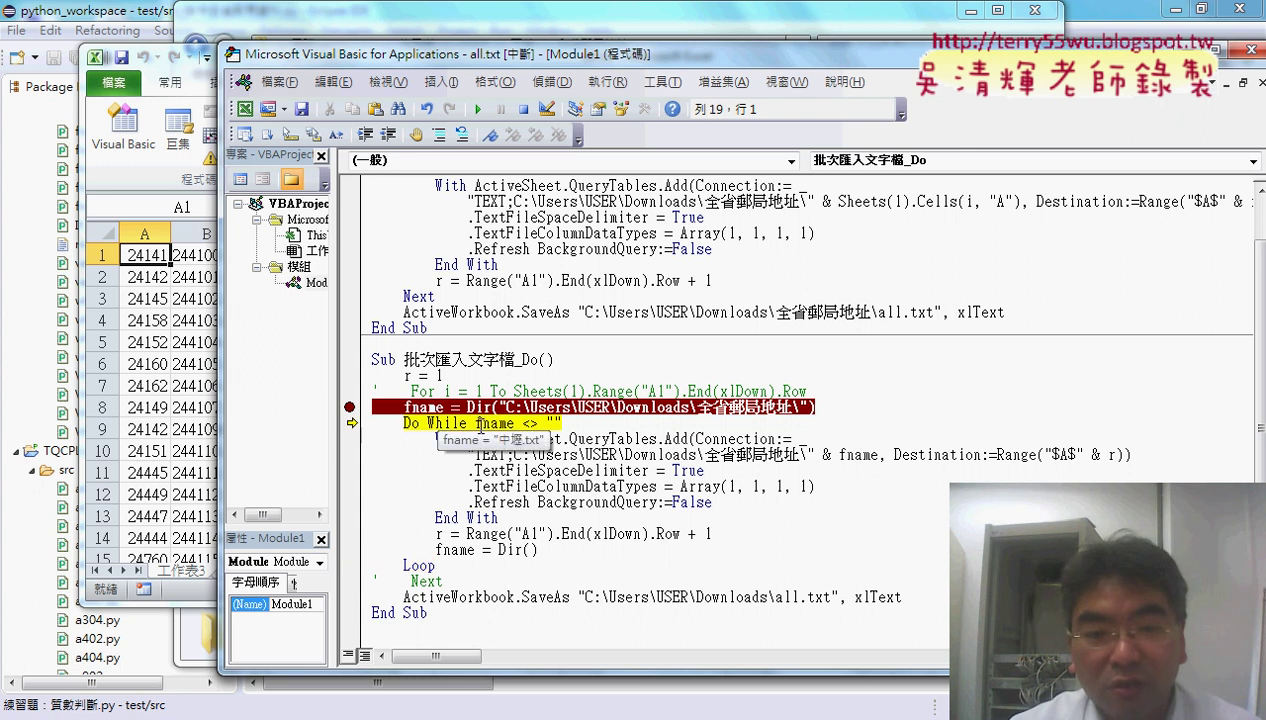
pyautogui.moveTo(476, 423); pyautogui.dragTo(556, 425)
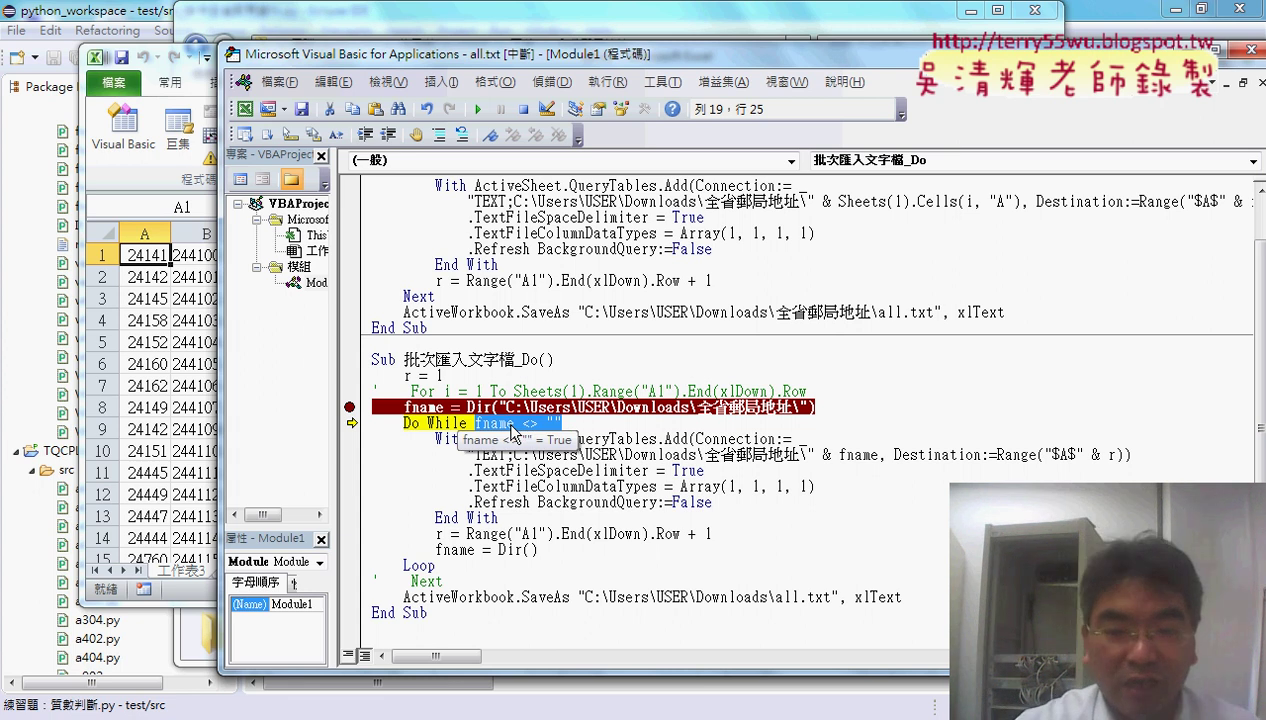
pyautogui.press('F8')
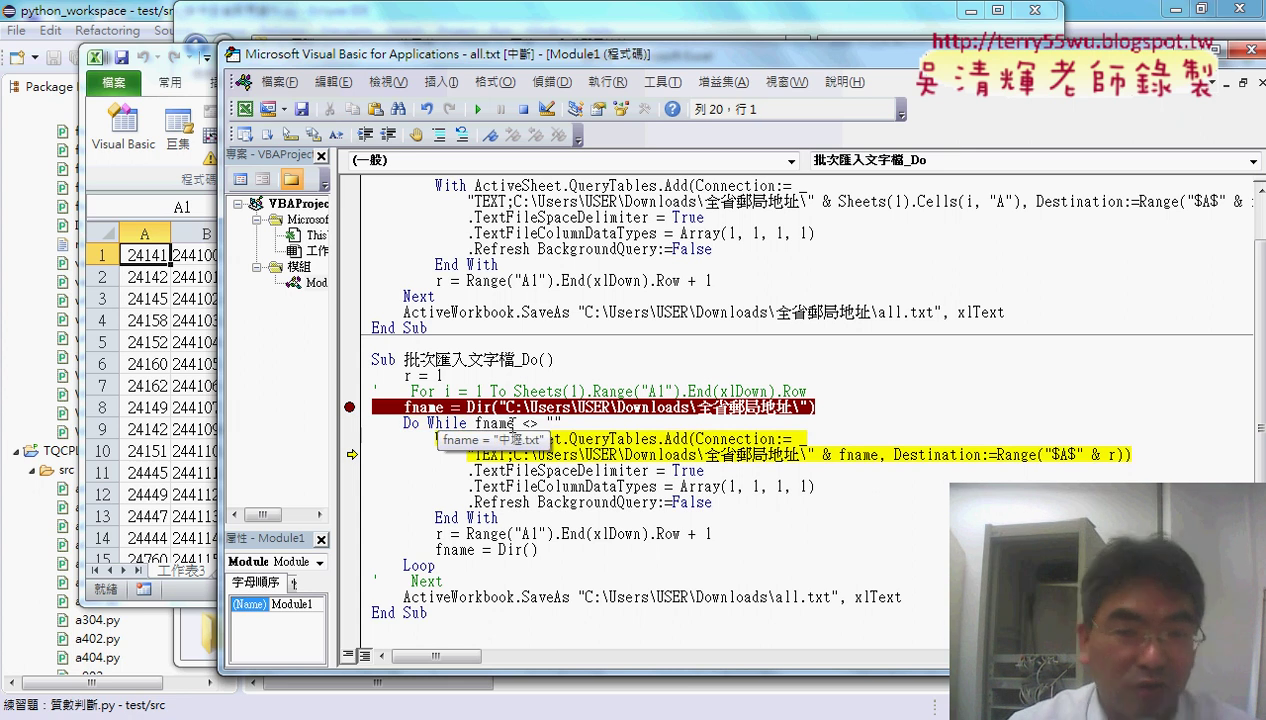
# Resume the macro to finish, overwrite the existing all.txt, and remove the fname = Dir breakpoint
pyautogui.click(477, 109)
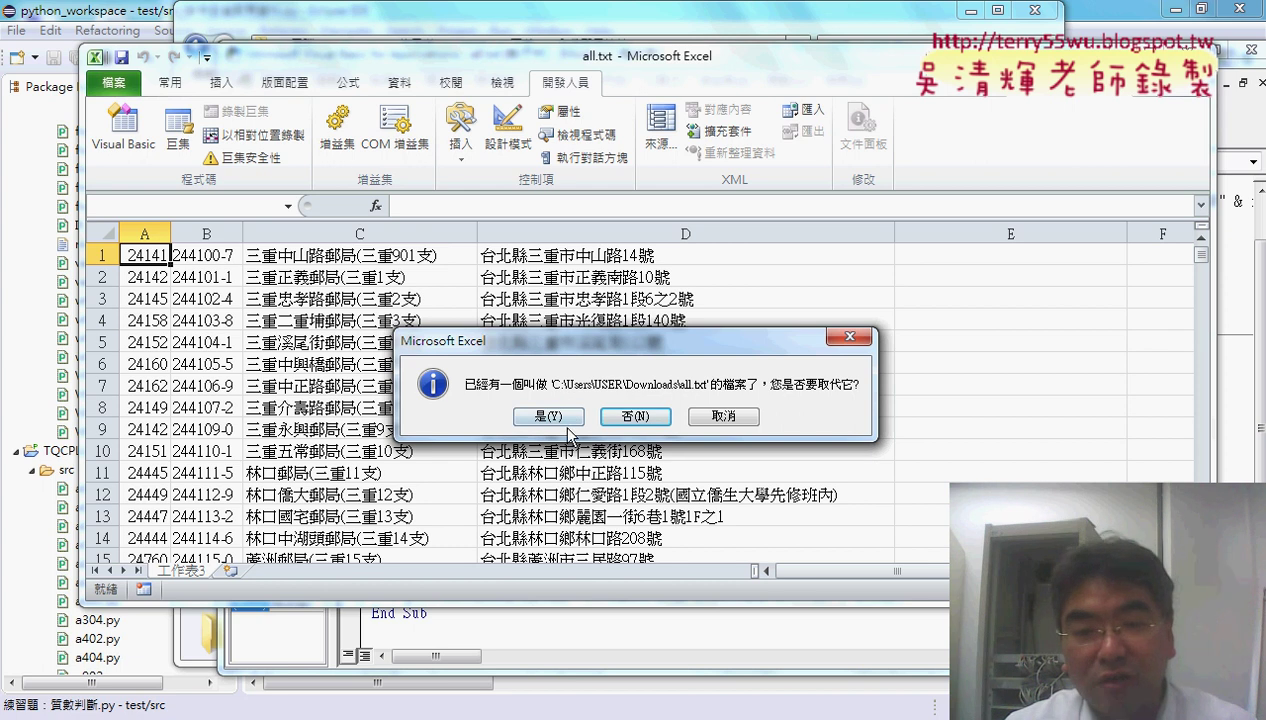
pyautogui.click(545, 420)
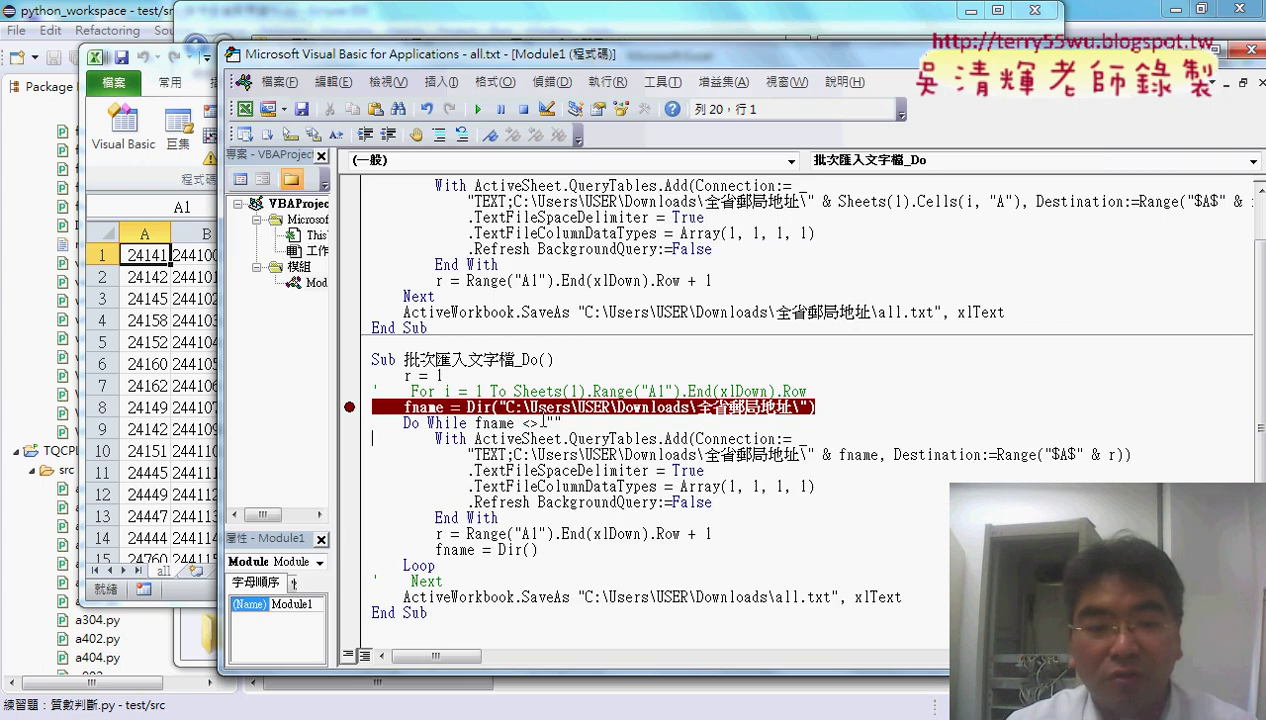
pyautogui.click(348, 409)
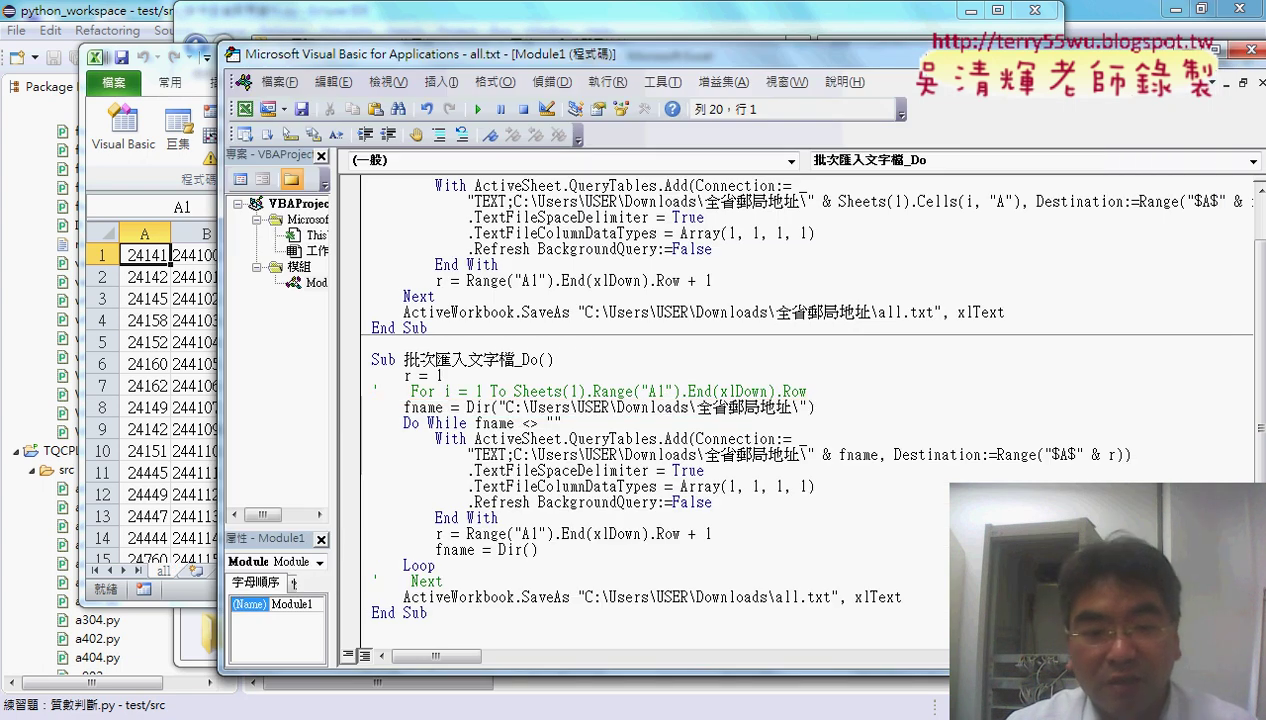
pyautogui.click(235, 712)
# Open all.txt from 下載 in Notepad to check the merged records, then minimize the windows
pyautogui.click(162, 625)
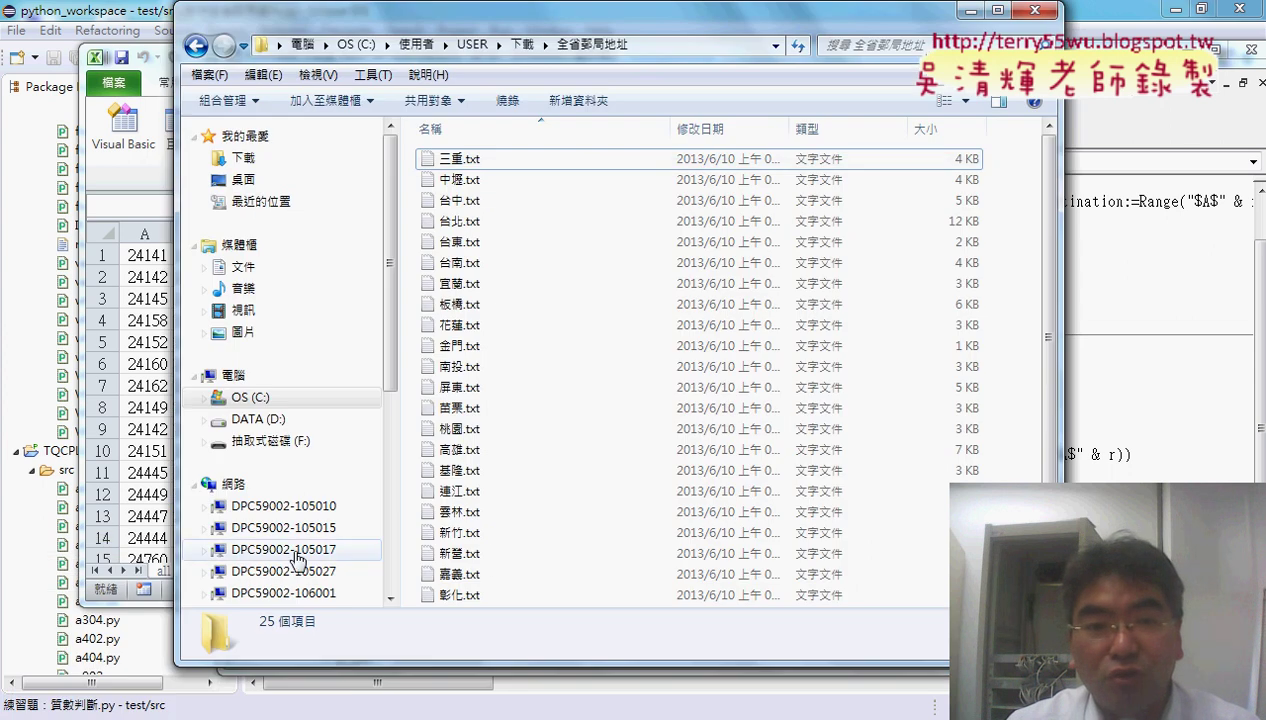
pyautogui.click(520, 44)
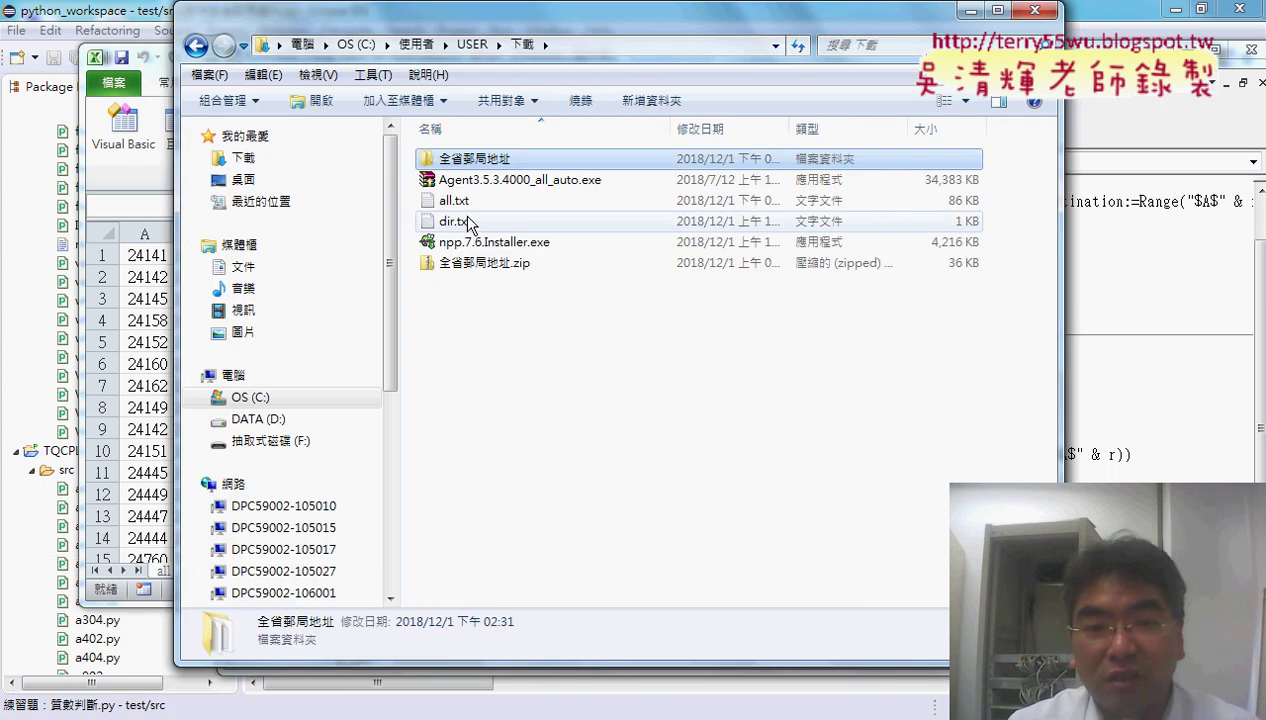
pyautogui.doubleClick(468, 203)
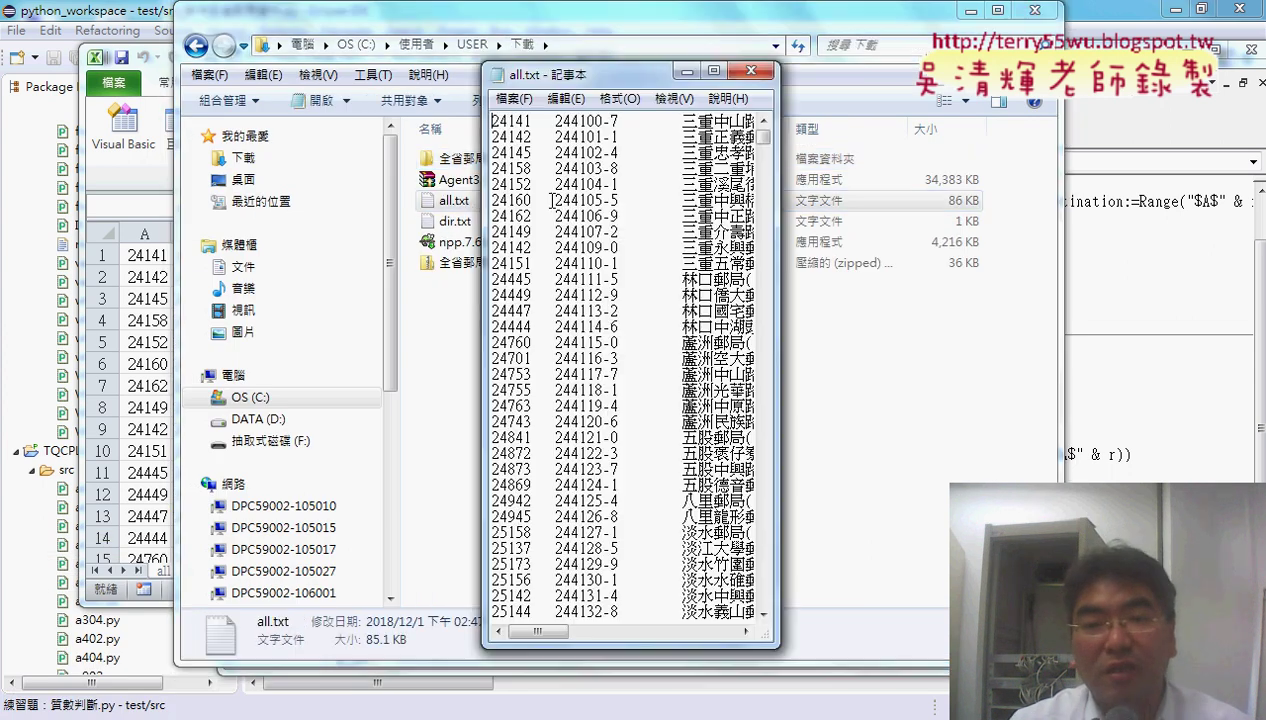
pyautogui.moveTo(843, 201); pyautogui.dragTo(792, 265)
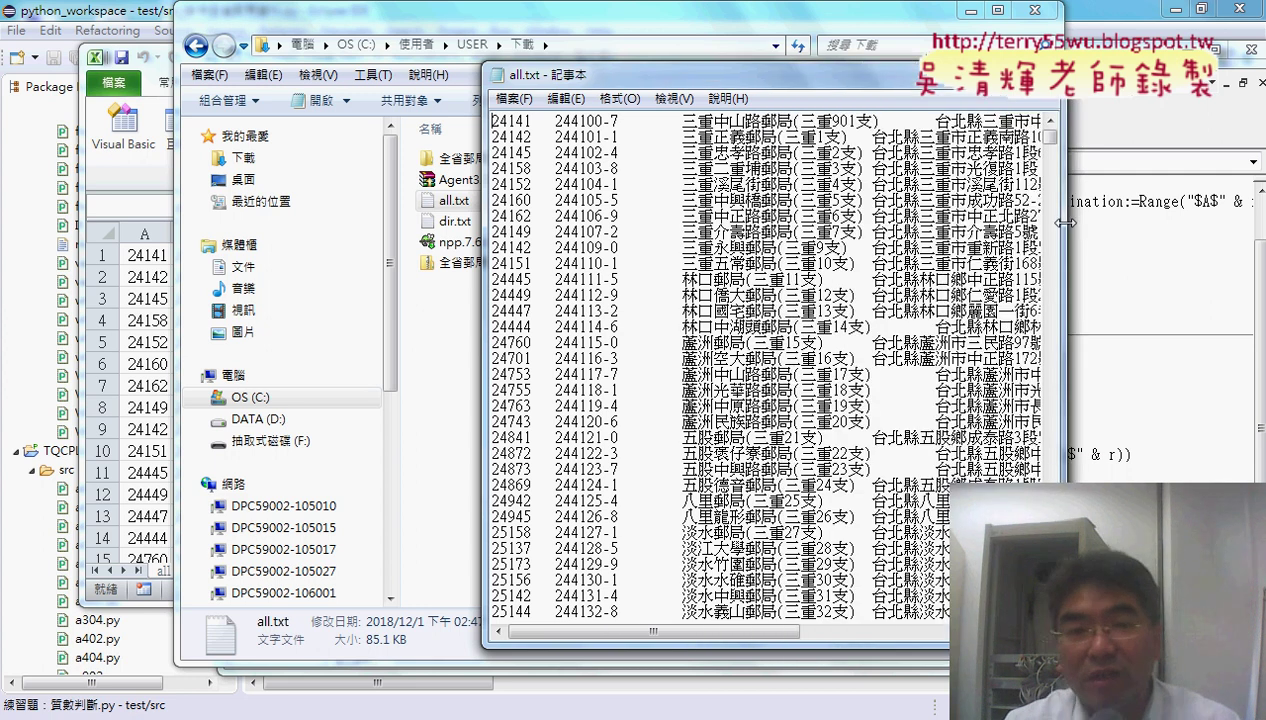
pyautogui.click(922, 481)
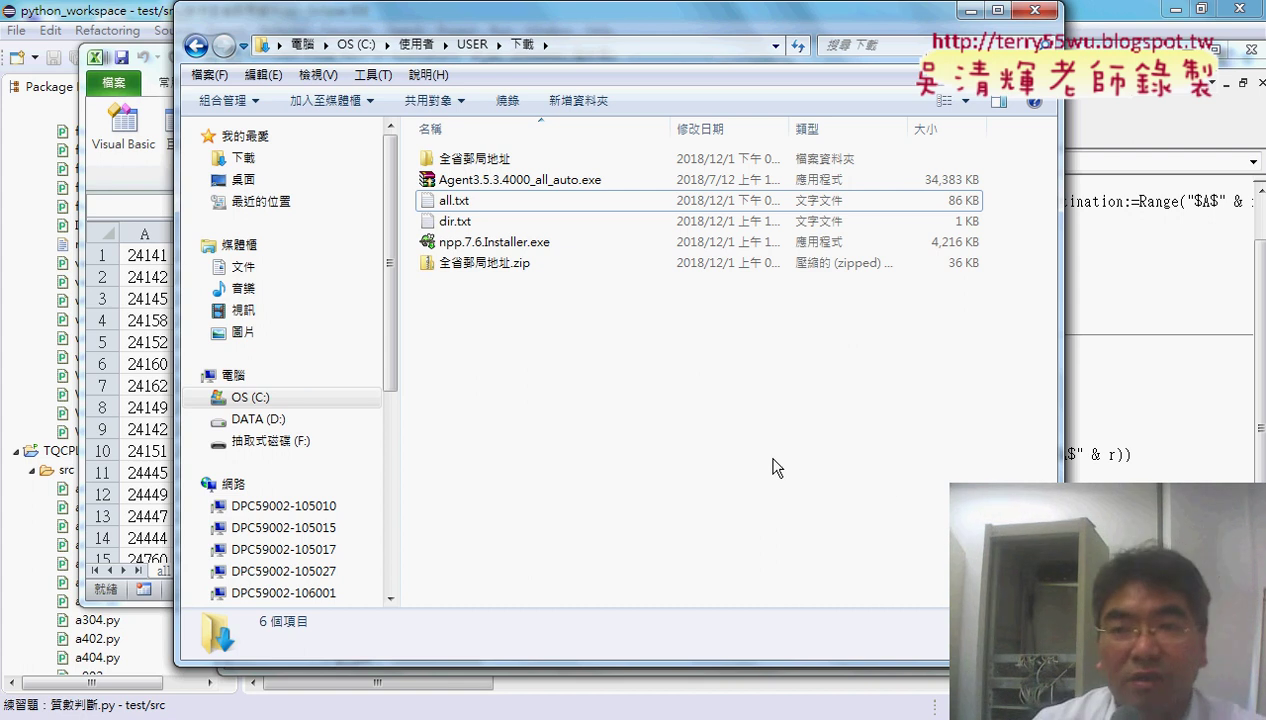
pyautogui.click(969, 11)
pyautogui.click(694, 71)
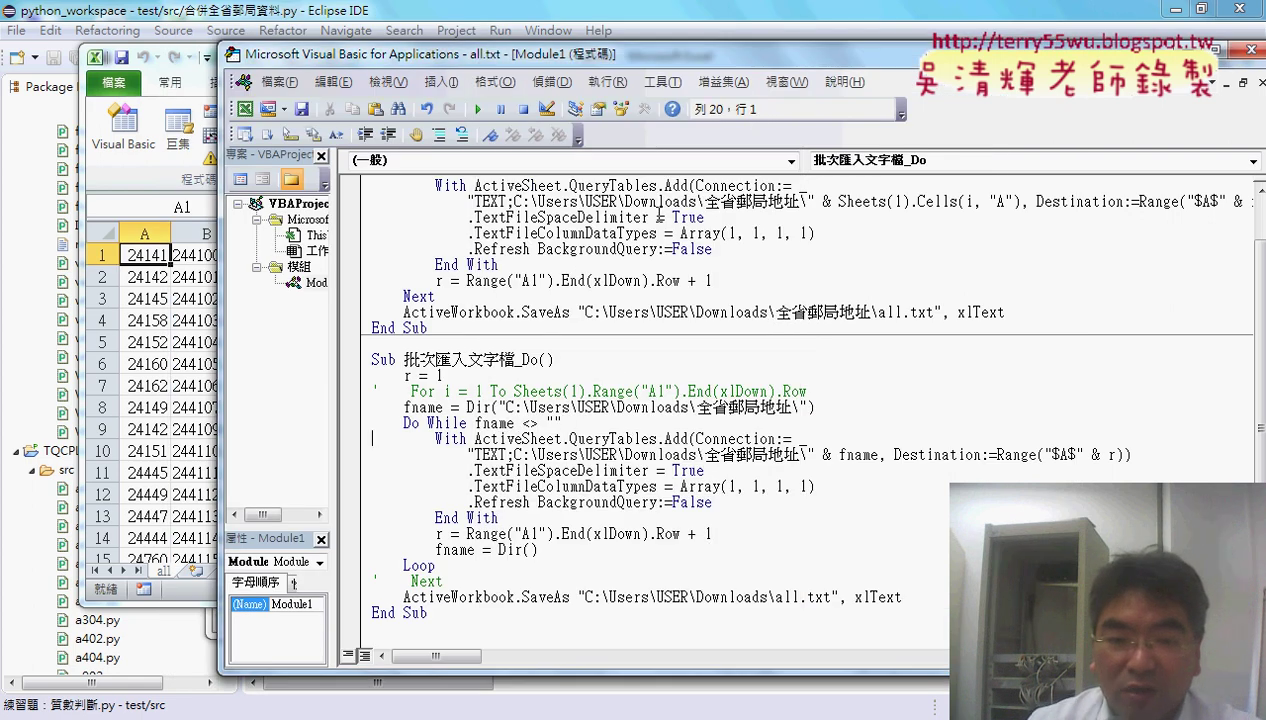